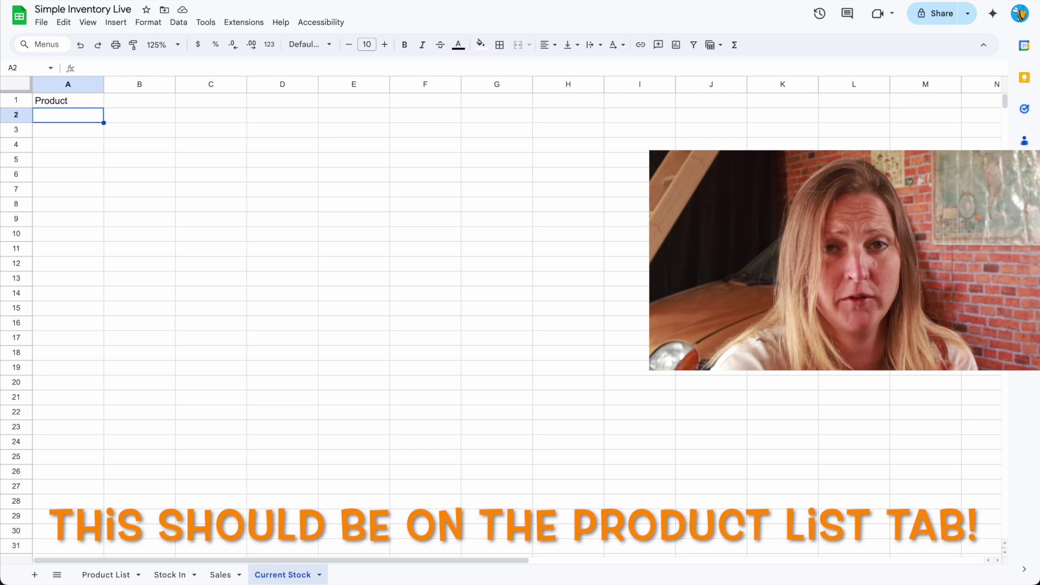
- Add the headers Category Code, Colour Code, Pack Size, Unique, SKU and Price in B1:G1
{"action": "type", "text": "egory Code"}
{"action": "key", "text": "Tab"}
{"action": "type", "text": "Colour Code"}
{"action": "key", "text": "Tab"}
{"action": "type", "text": "Pack Size"}
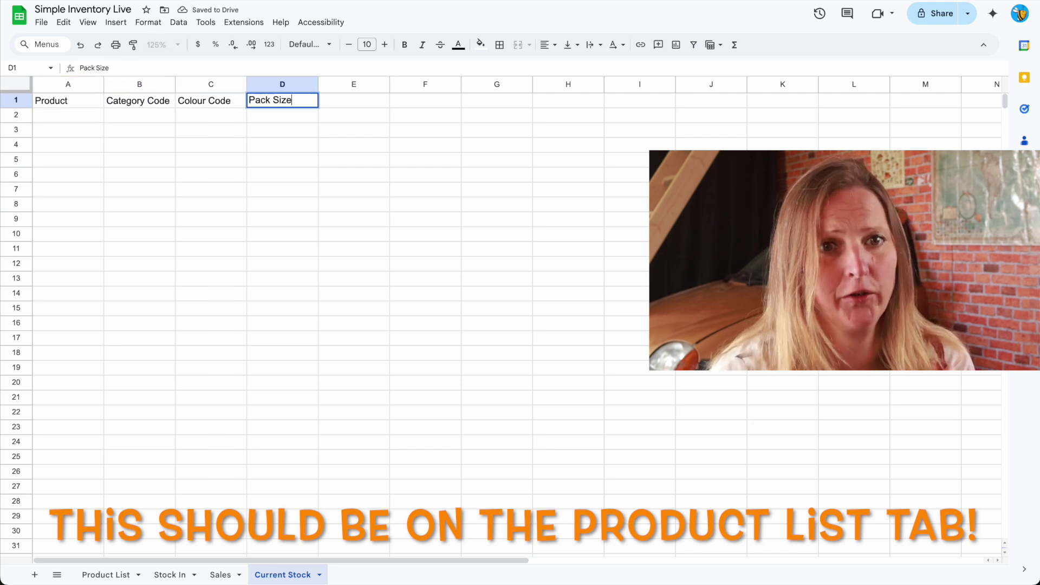
{"action": "key", "text": "Tab"}
{"action": "type", "text": "Unique"}
{"action": "key", "text": "Tab"}
{"action": "type", "text": "SK"}
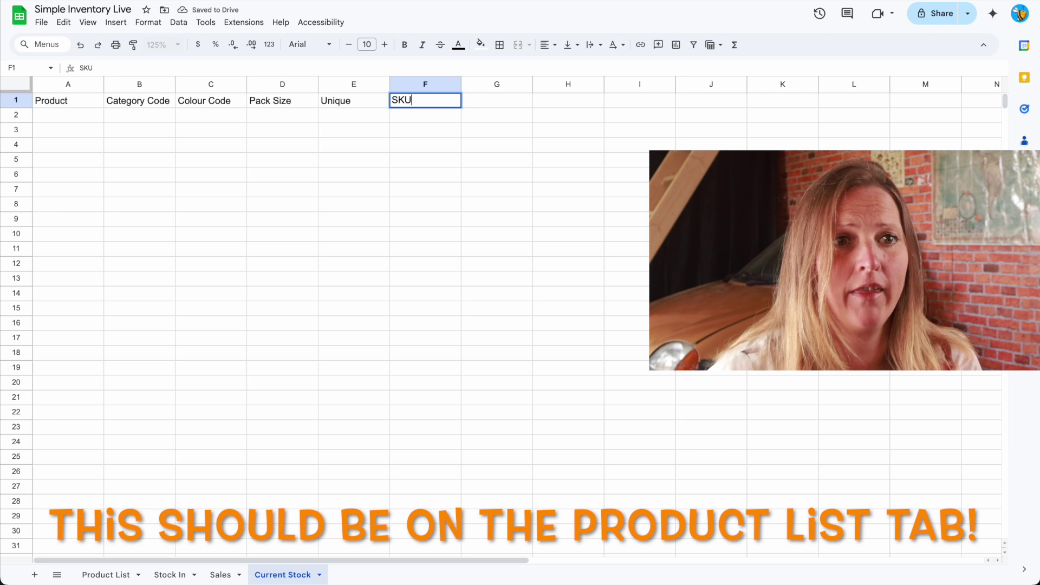
{"action": "key", "text": "Tab"}
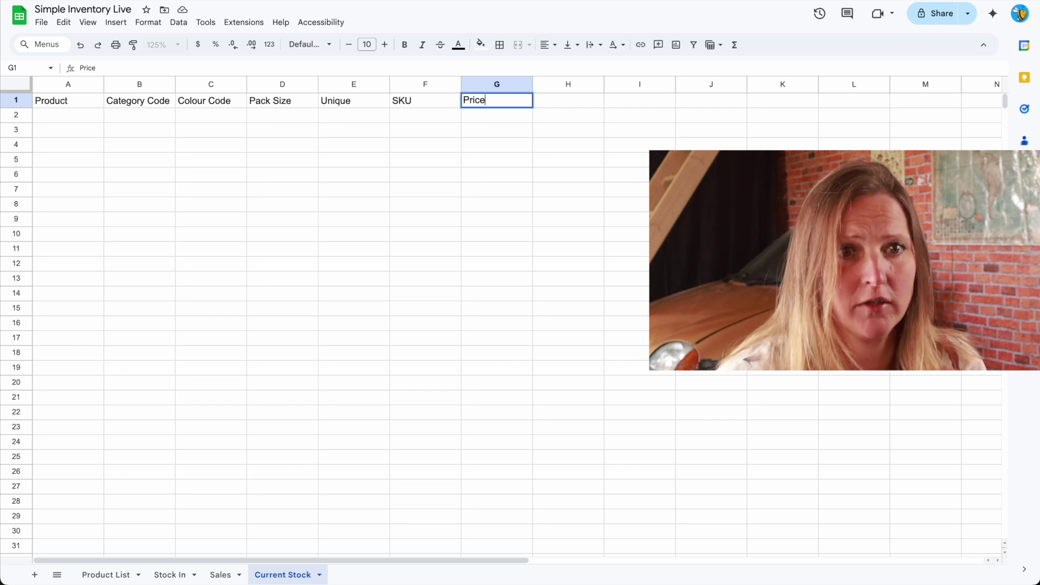
{"action": "key", "text": "Return"}
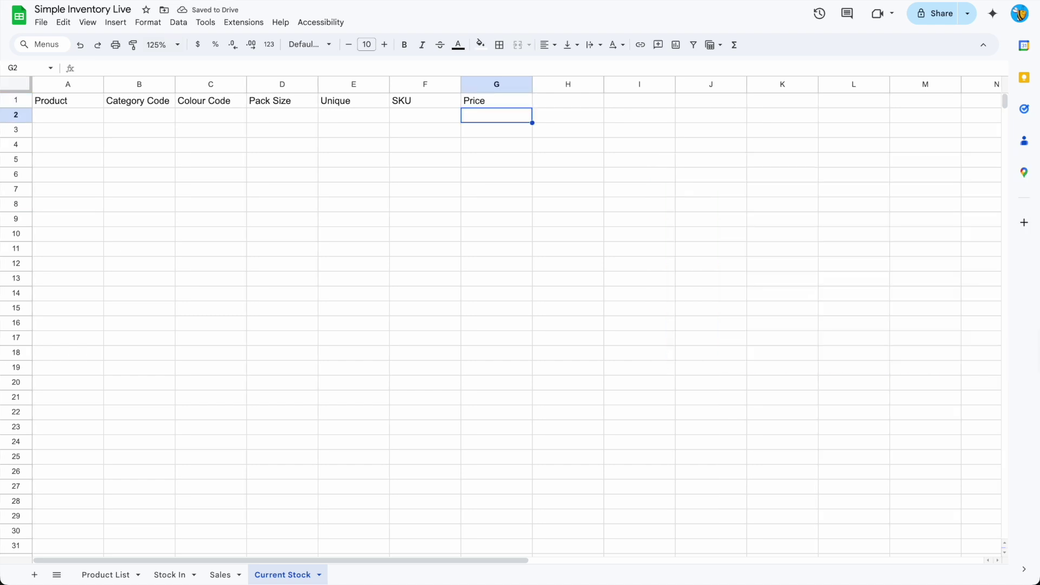
- Fill A2:E7 with six product rows, from Black Biro (PEN, BLK, 2, 1) to HB Pencil (PCL, HB1, 5, 6)
{"action": "left_click", "coordinate": [56, 118]}
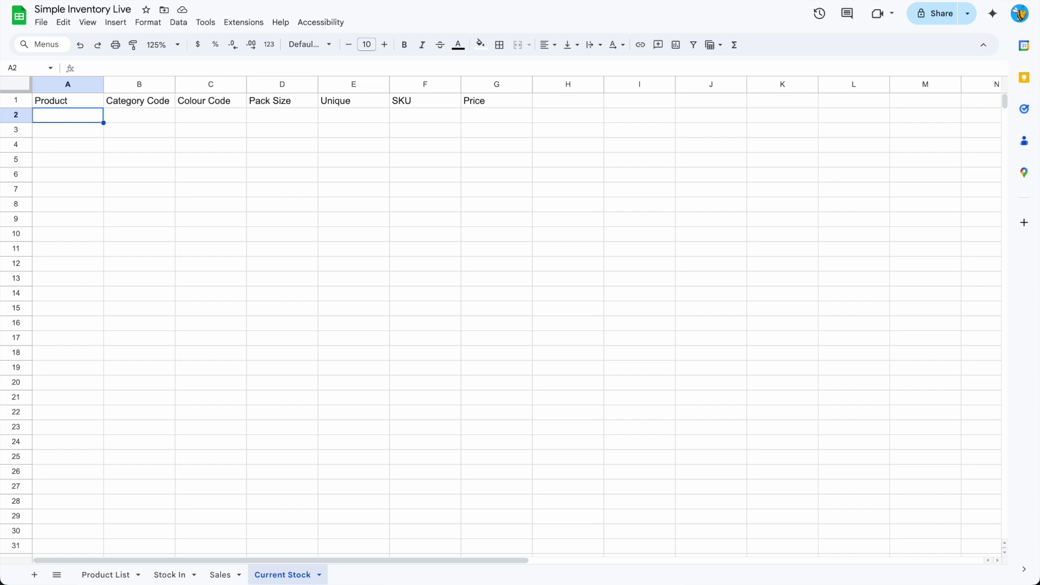
{"action": "type", "text": "Black Biro\tPEN\tBLK\t2\t1 HB Pencil\tPCL\tHB1\t1\t2 Notebook - black\tNBK\tBLK\t1\t3 Pack of Crayons\tCRY\tMUL\t4\t4 Notebook - white\tNBK\tWHT\t1\t5 HB Pencil\tPCL\tHB1\t5\t6"}
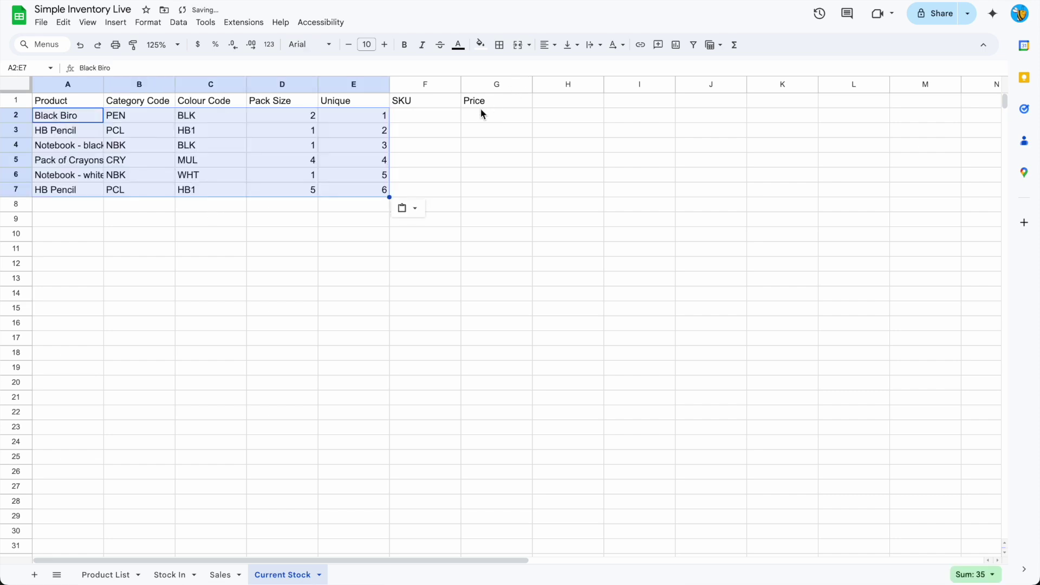
- Enter the SKU formula =B2&"-"&C2&"-"&text(D2,"000") in F2
{"action": "left_click", "coordinate": [441, 116]}
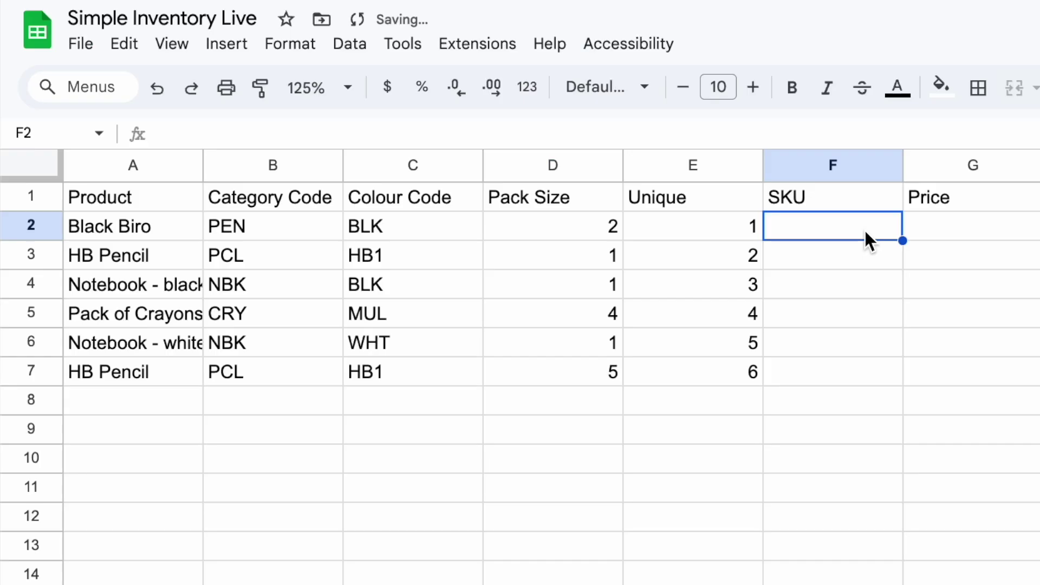
{"action": "type", "text": "=B2&\"-:"}
{"action": "key", "text": "BackSpace"}
{"action": "type", "text": "\"&C2&D2"}
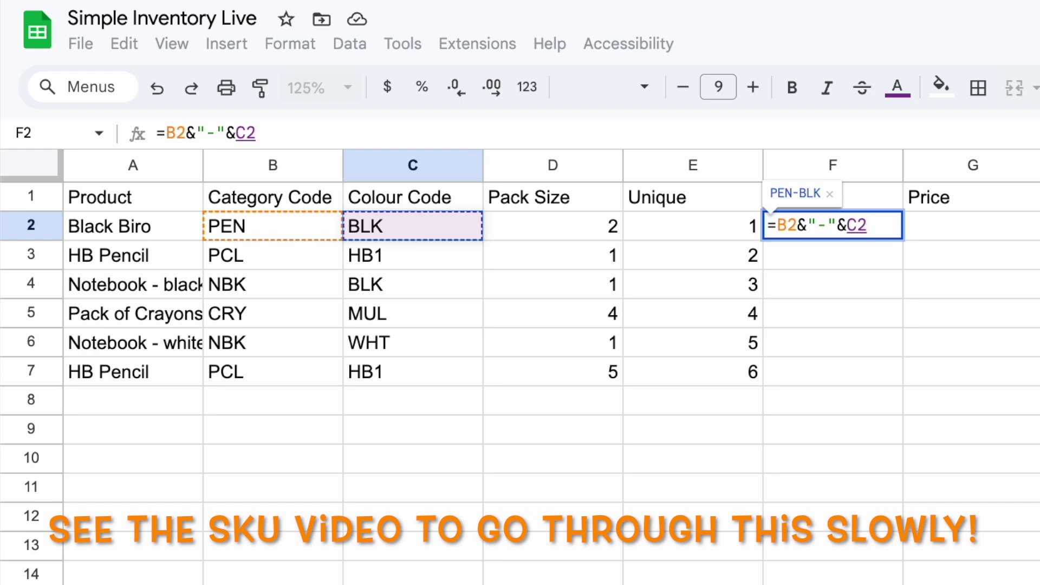
{"action": "key", "text": "BackSpace"}
{"action": "key", "text": "BackSpace"}
{"action": "type", "text": "\"-\"&"}
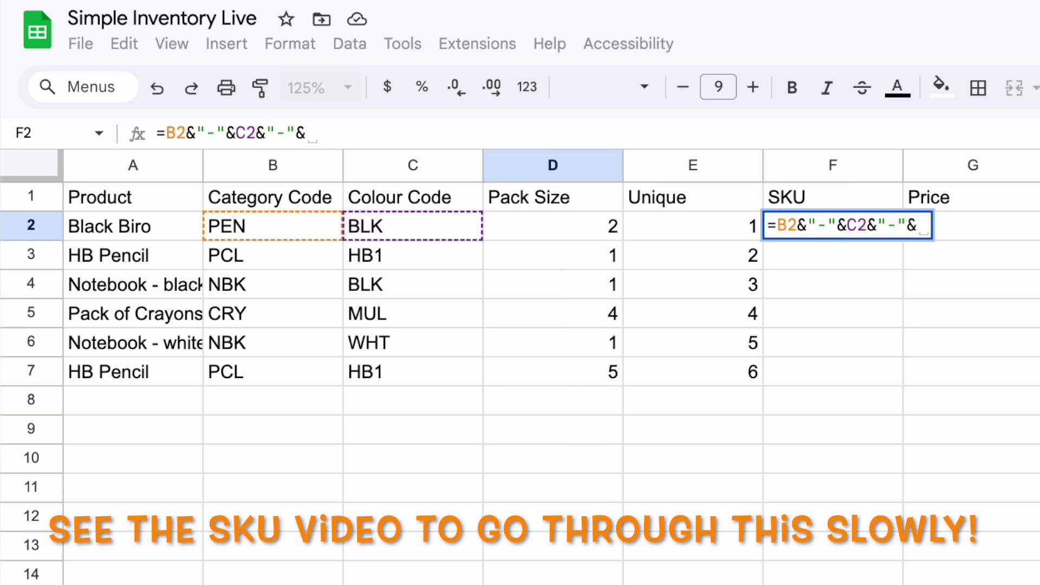
{"action": "type", "text": "text(D2,\"000\")"}
{"action": "key", "text": "Return"}
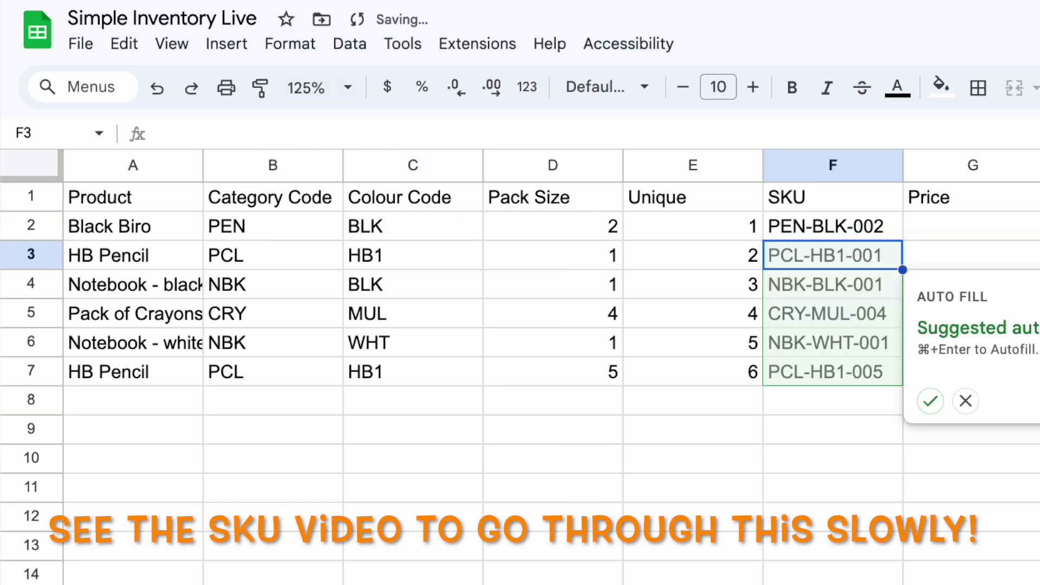
- Append &"-"&text(E2,"000") to the SKU formula in F2 and fill it down to F7
{"action": "key", "text": "Up"}
{"action": "key", "text": "Return"}
{"action": "type", "text": "&\"-\"&text("}
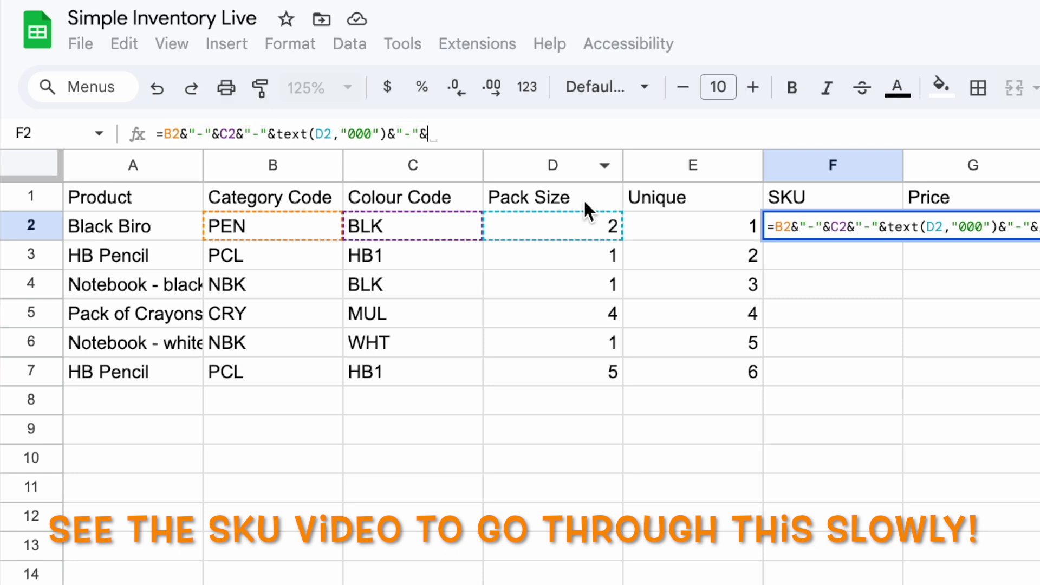
{"action": "left_click", "coordinate": [714, 230]}
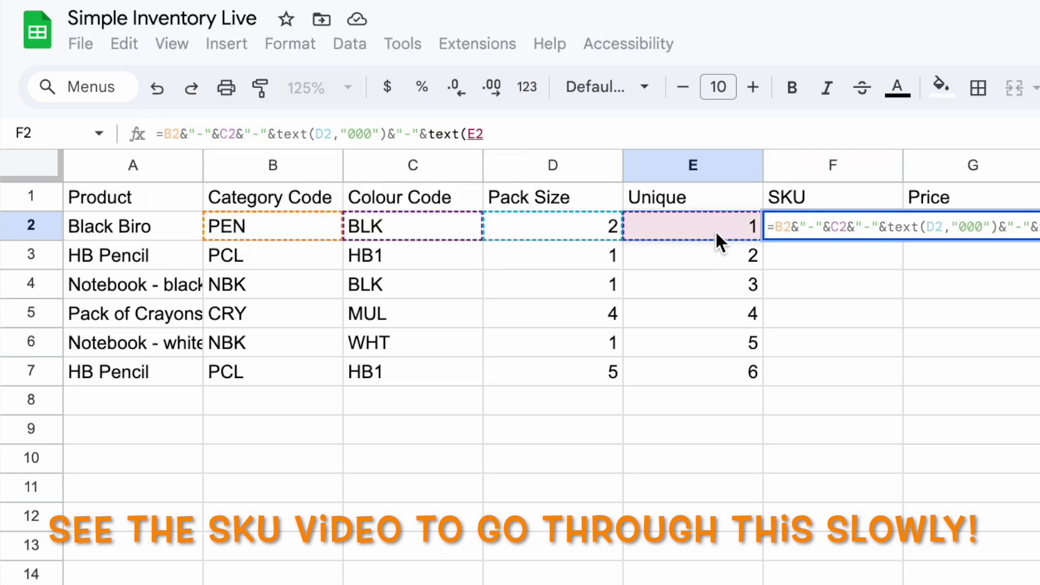
{"action": "type", "text": ",\"000\")"}
{"action": "key", "text": "Return"}
{"action": "key", "text": "Up"}
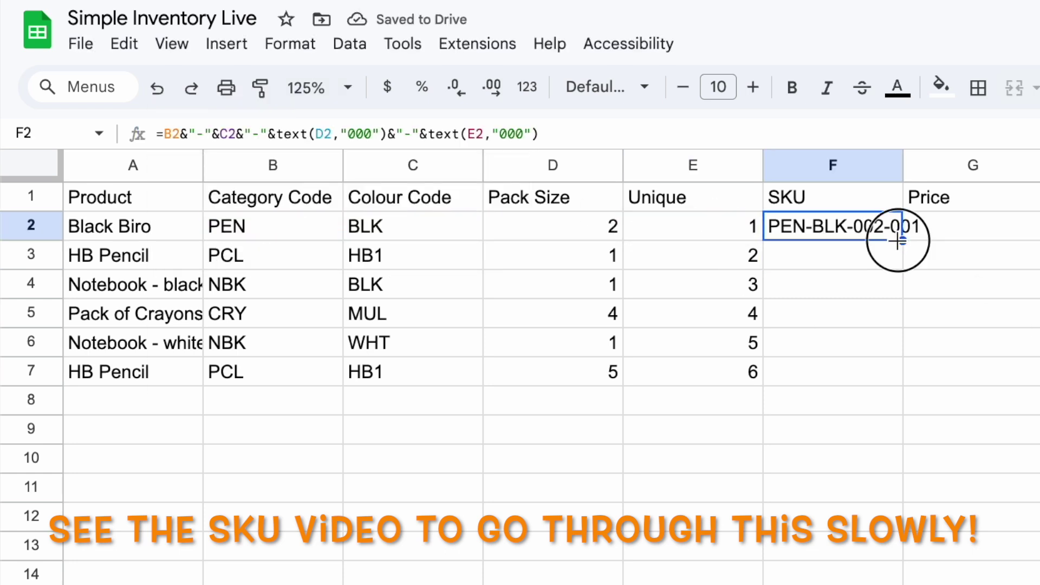
{"action": "double_click", "coordinate": [897, 240]}
- Enter the prices $1.00, $1.50, $5.00, $2.00, $5.00 and $3.00 in G2:G7
{"action": "left_click", "coordinate": [1021, 214]}
{"action": "type", "text": "$ 1.00 $ 1.50 $ 5.00 $ 2.00 $ 5.00 $ 3.00"}
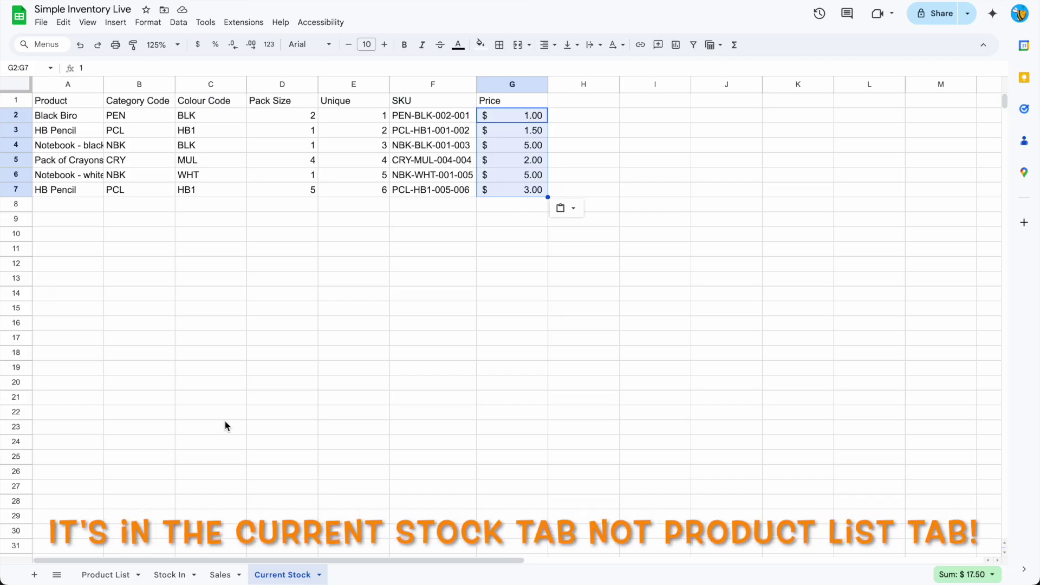
- Transfer the A1:G7 product table from Current Stock to A1 of Product List and fit columns A to G to their contents
{"action": "left_click_drag", "start_coordinate": [41, 100], "coordinate": [544, 190]}
{"action": "key", "text": "ctrl+c"}
{"action": "left_click", "coordinate": [107, 575]}
{"action": "key", "text": "ctrl+v"}
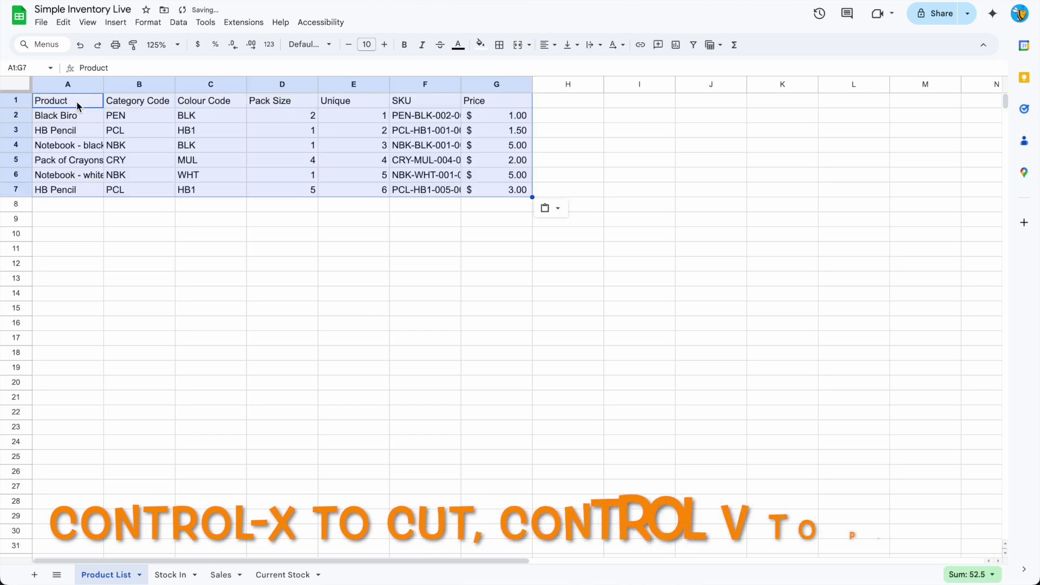
{"action": "left_click_drag", "start_coordinate": [72, 89], "coordinate": [504, 84]}
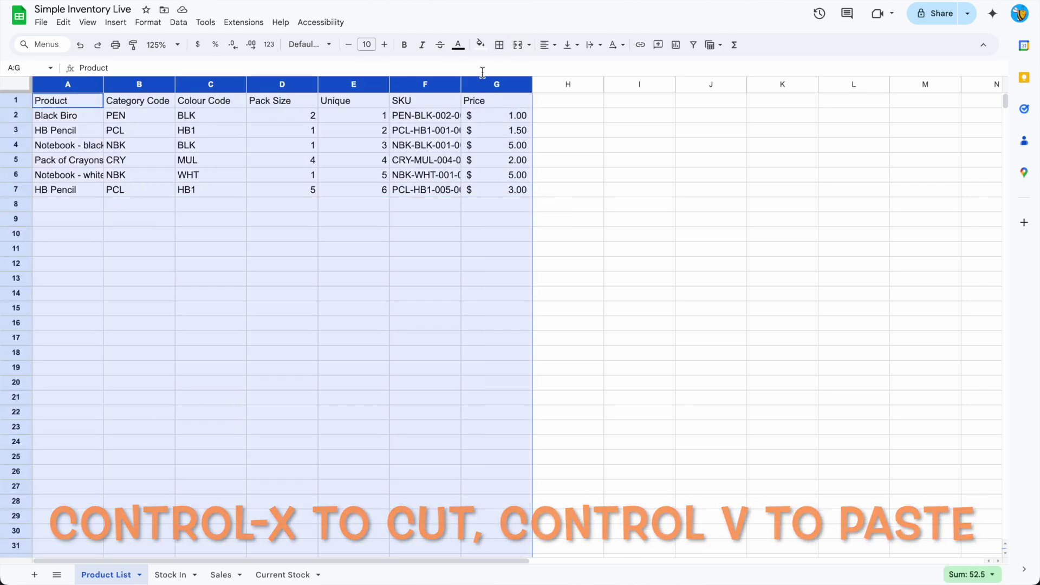
{"action": "double_click", "coordinate": [460, 84]}
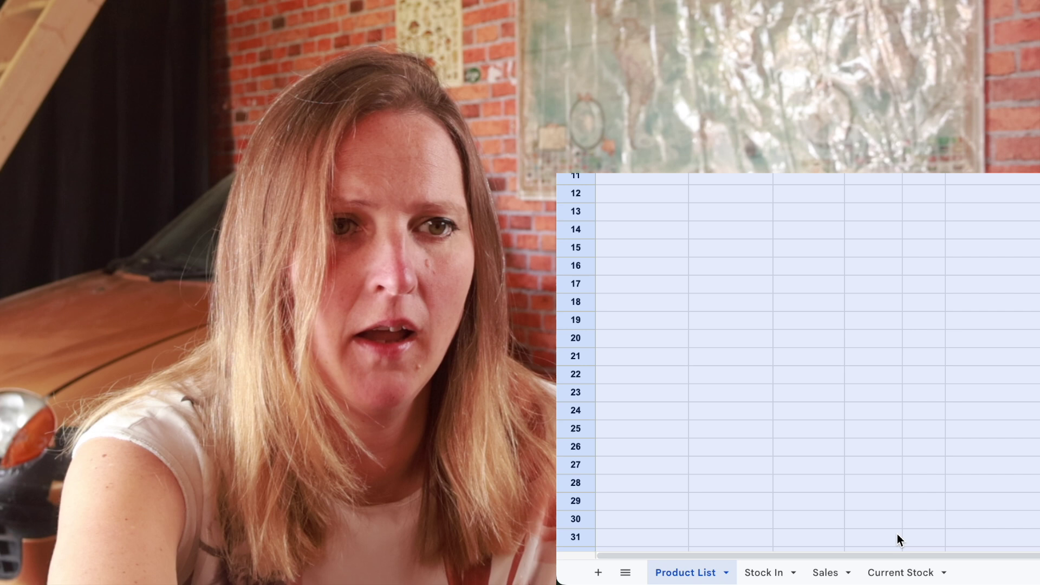
- Add the headers SKU, Quantity in and Date in A1:C1 of the Stock In sheet
{"action": "left_click", "coordinate": [169, 575]}
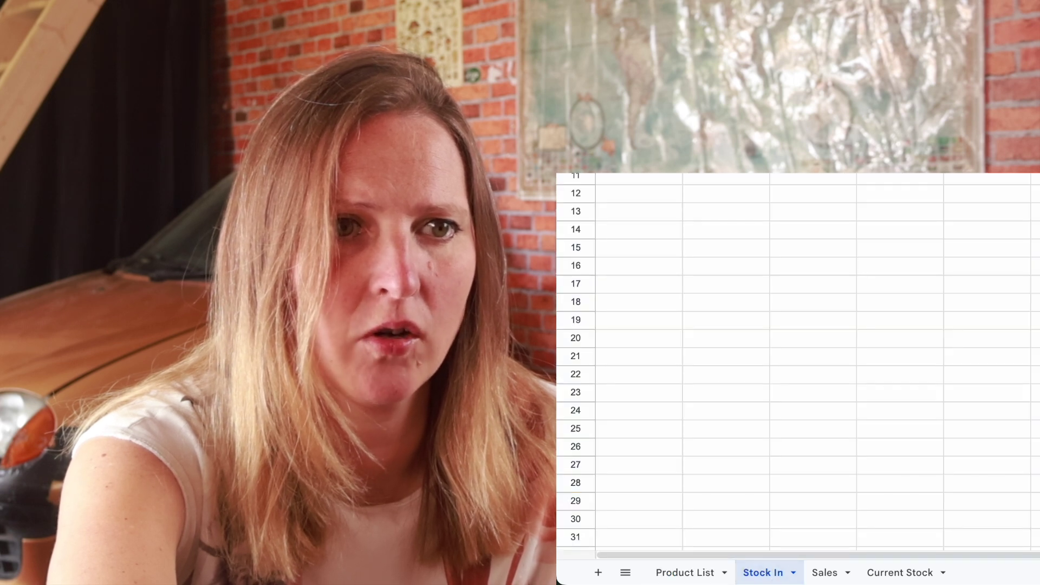
{"action": "type", "text": "SK"}
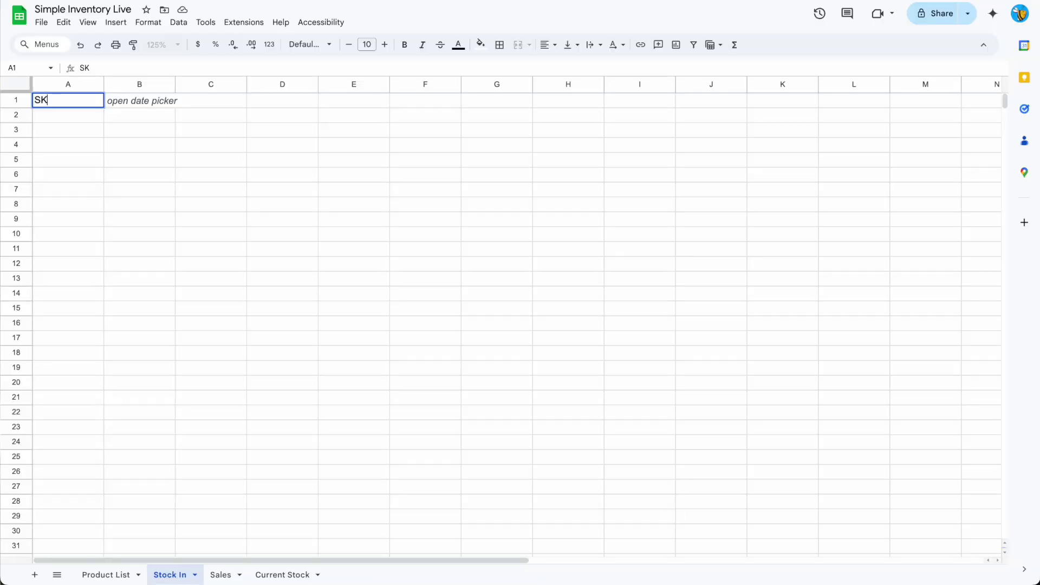
{"action": "type", "text": "U"}
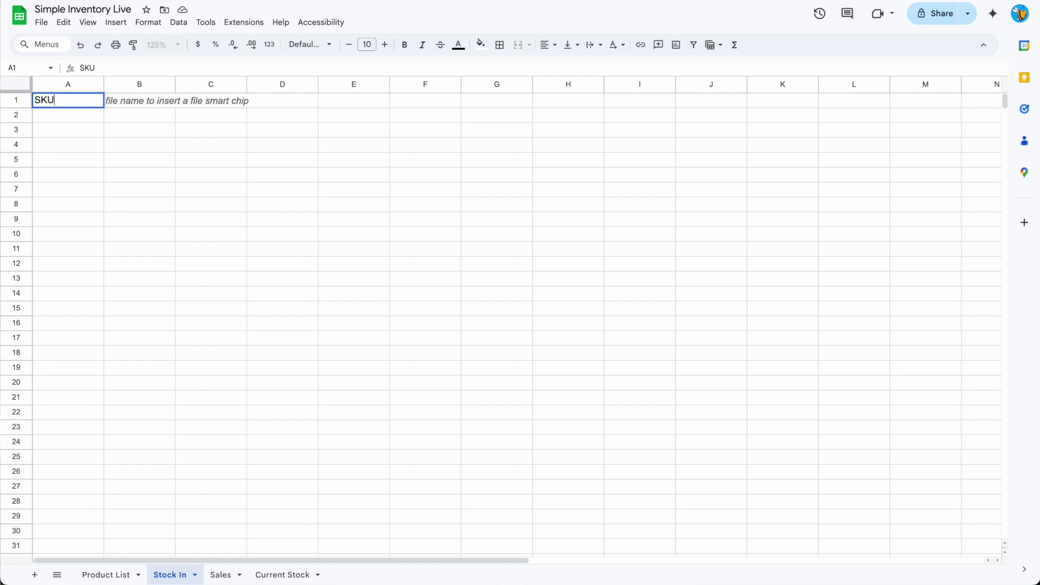
{"action": "key", "text": "Tab"}
{"action": "type", "text": "Q"}
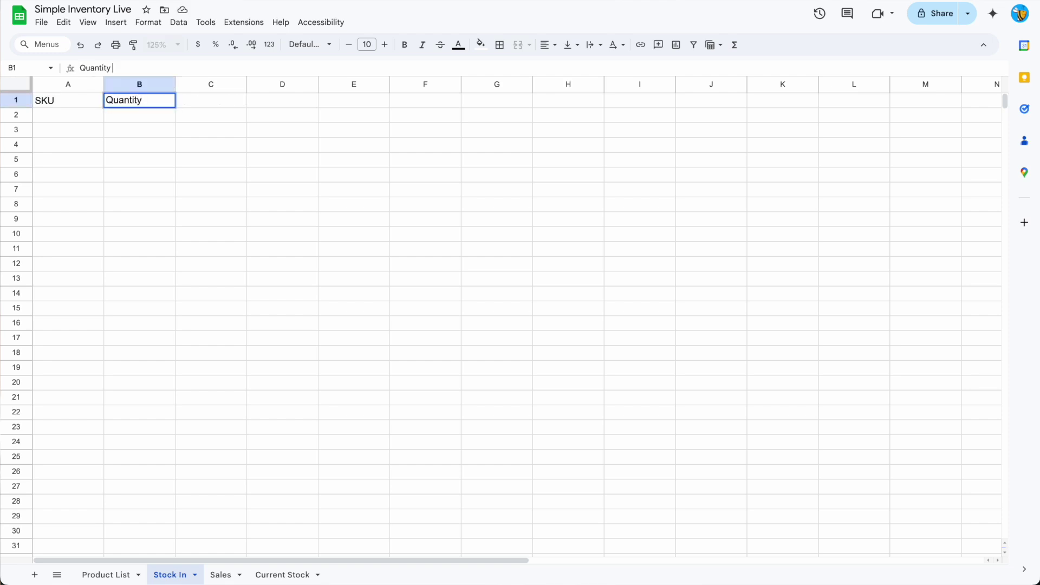
{"action": "left_click", "coordinate": [211, 116]}
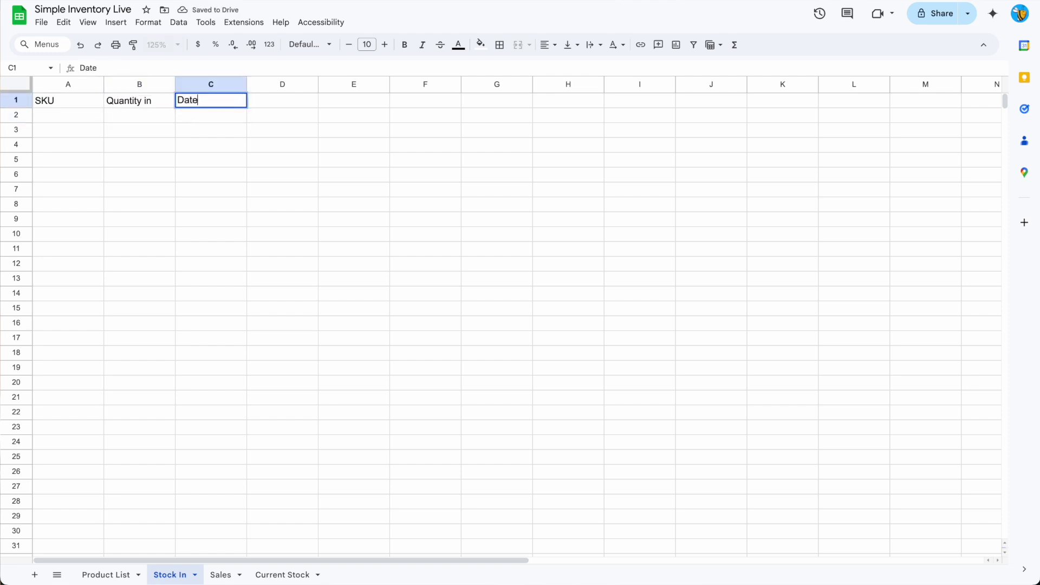
{"action": "key", "text": "Return"}
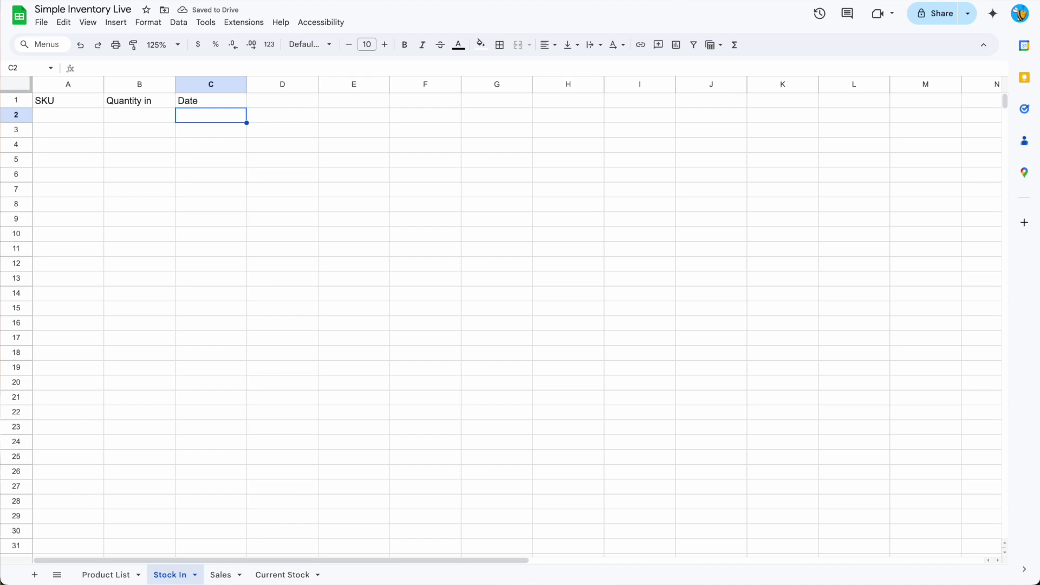
- Insert dropdowns in Stock In A2:A16 that take their options from the range 'Product List'!F:F
{"action": "left_click_drag", "start_coordinate": [67, 116], "coordinate": [76, 323]}
{"action": "left_click", "coordinate": [122, 25]}
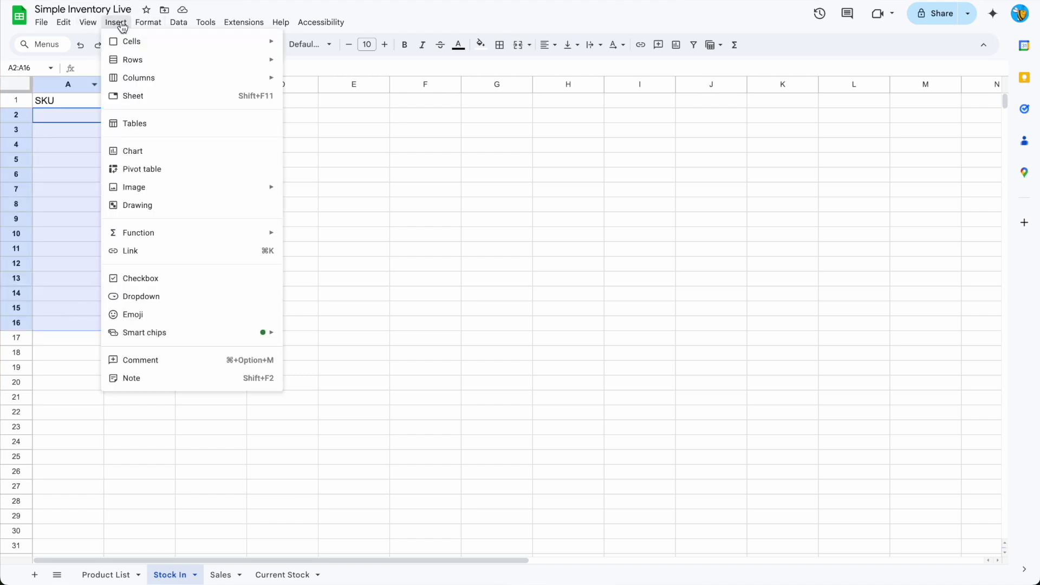
{"action": "left_click", "coordinate": [159, 300]}
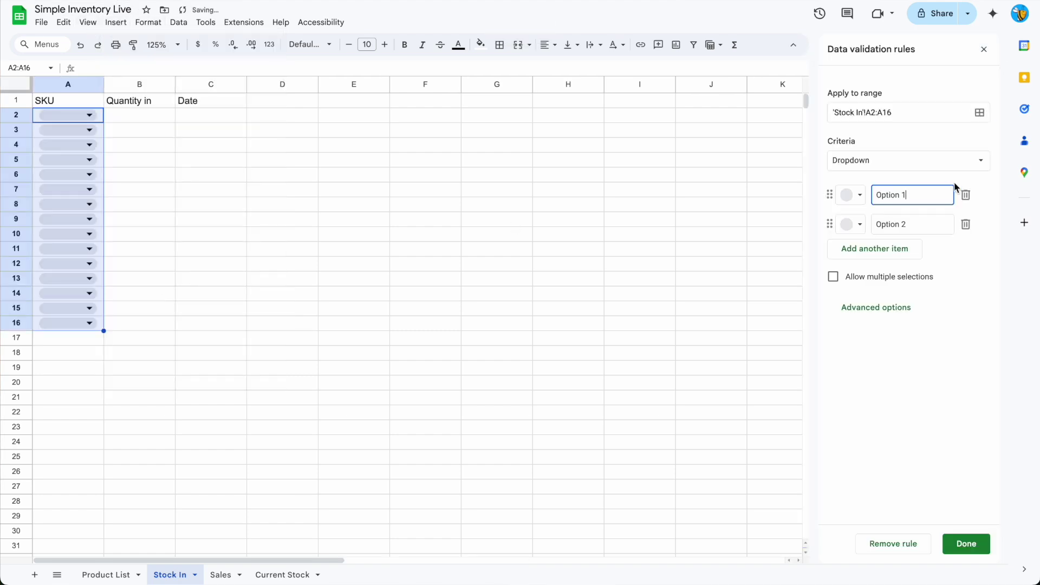
{"action": "left_click", "coordinate": [915, 160]}
{"action": "left_click", "coordinate": [856, 174]}
{"action": "left_click", "coordinate": [882, 194]}
{"action": "left_click", "coordinate": [120, 579]}
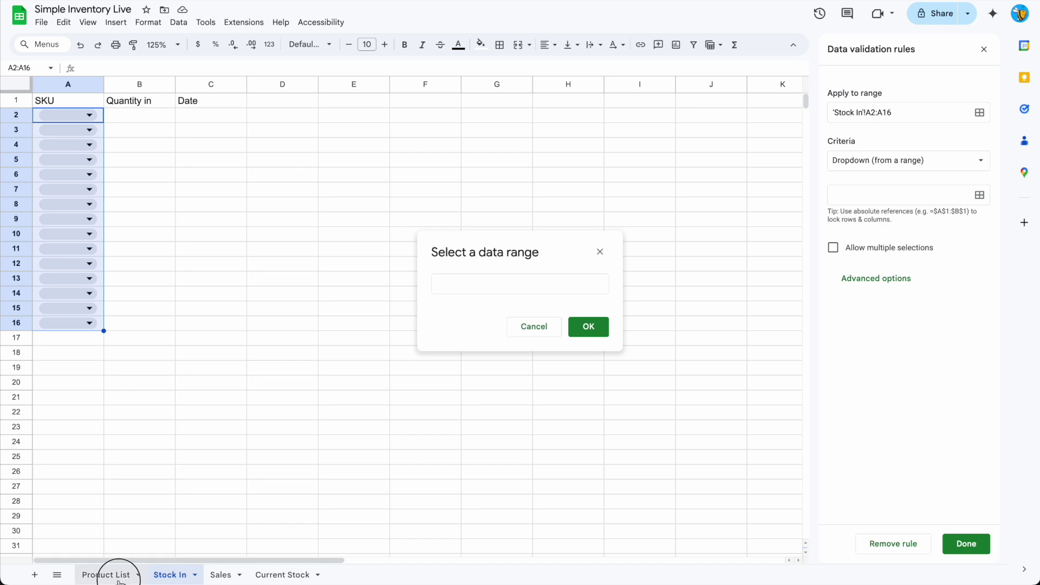
{"action": "left_click", "coordinate": [364, 84]}
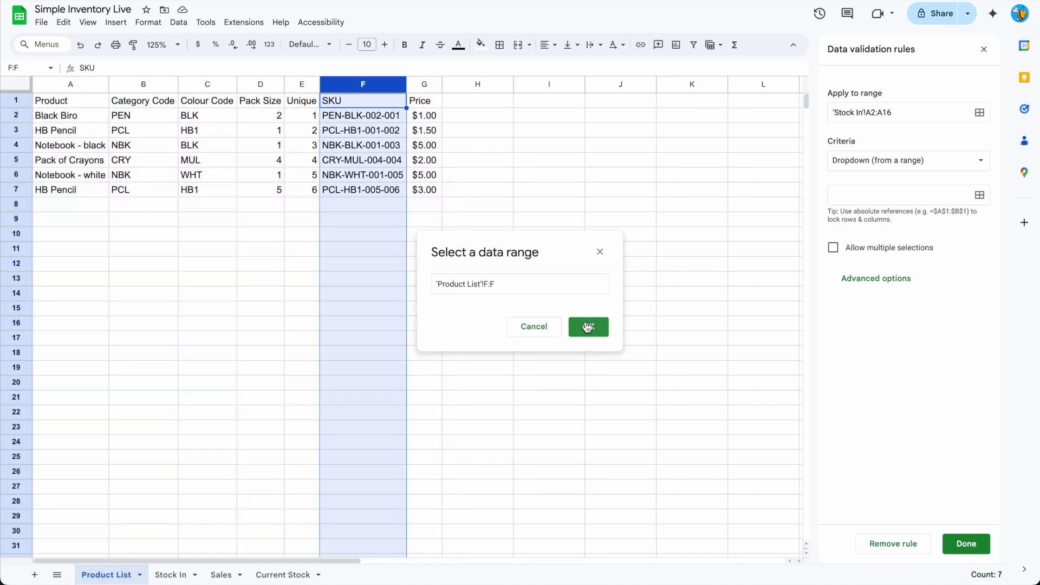
{"action": "left_click", "coordinate": [588, 327]}
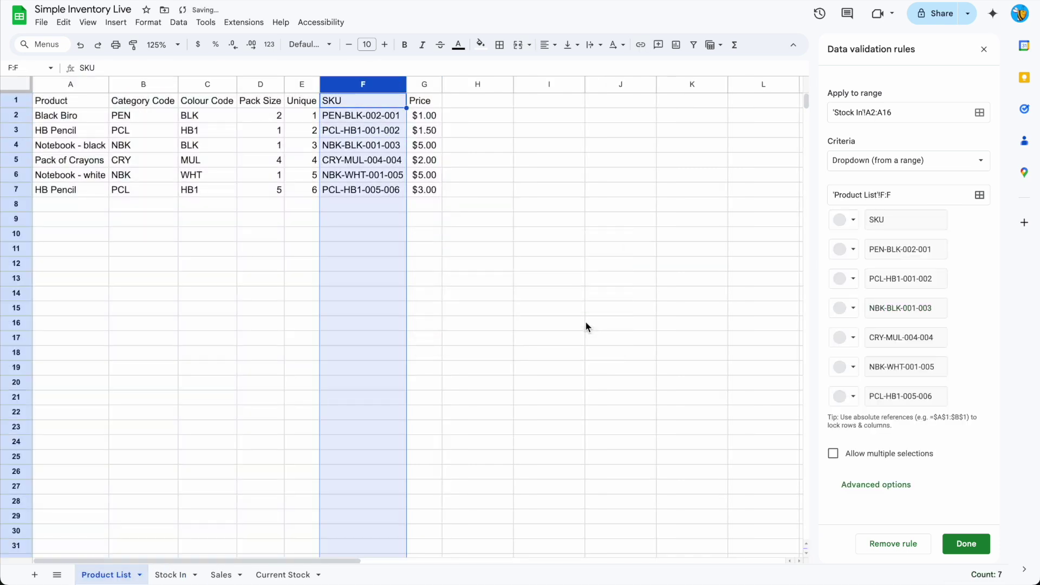
{"action": "left_click", "coordinate": [966, 545]}
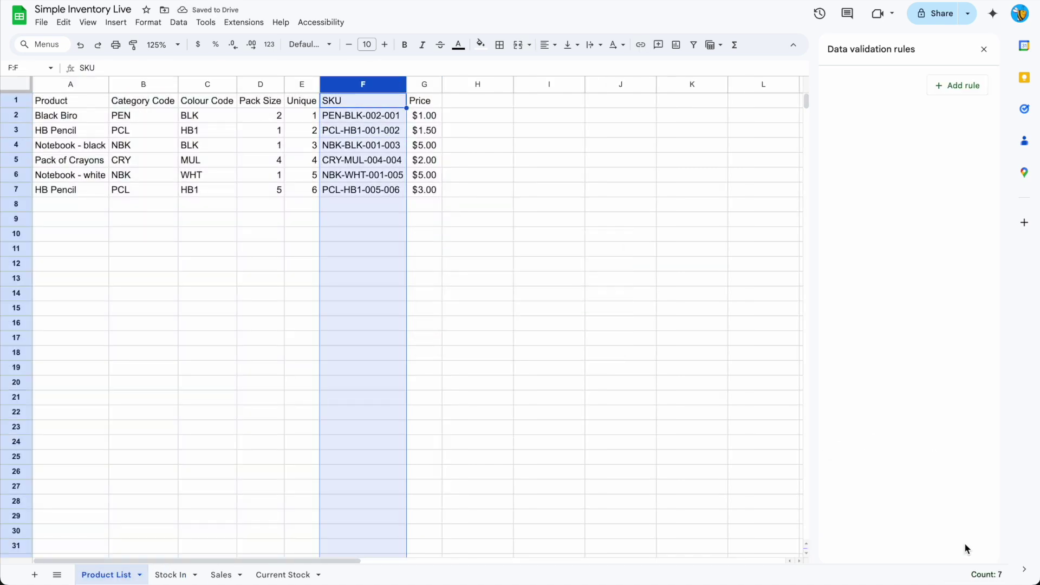
- Widen the SKU column on Stock In and choose PEN-BLK-002-001, PCL-HB1-001-002 and NBK-BLK-001-003 in A2:A4
{"action": "left_click", "coordinate": [183, 575]}
{"action": "left_click_drag", "start_coordinate": [103, 84], "coordinate": [157, 84]}
{"action": "left_click", "coordinate": [138, 115]}
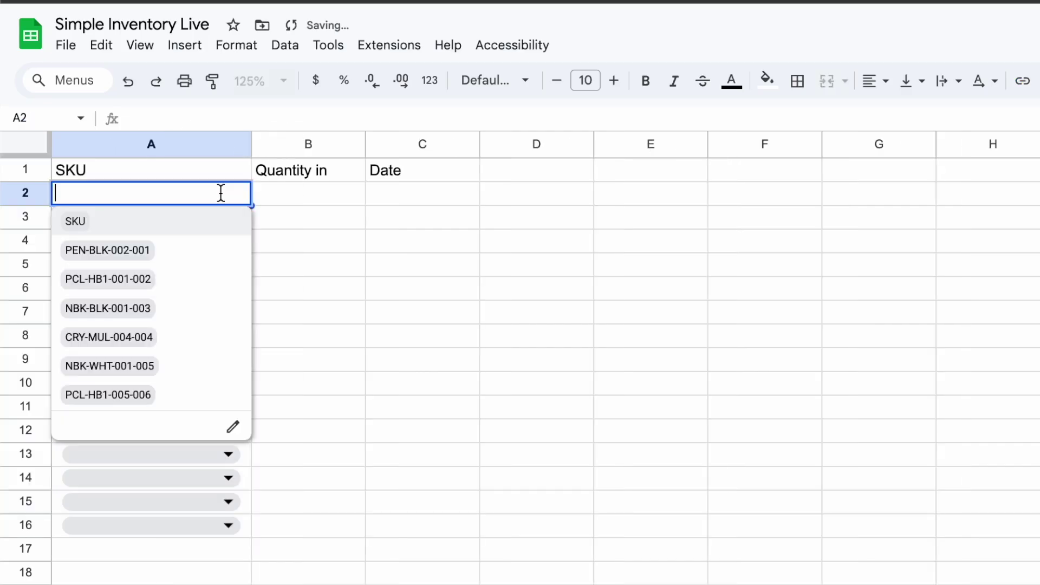
{"action": "left_click", "coordinate": [222, 249]}
{"action": "left_click", "coordinate": [223, 224]}
{"action": "left_click", "coordinate": [211, 302]}
{"action": "left_click", "coordinate": [228, 241]}
{"action": "left_click", "coordinate": [222, 356]}
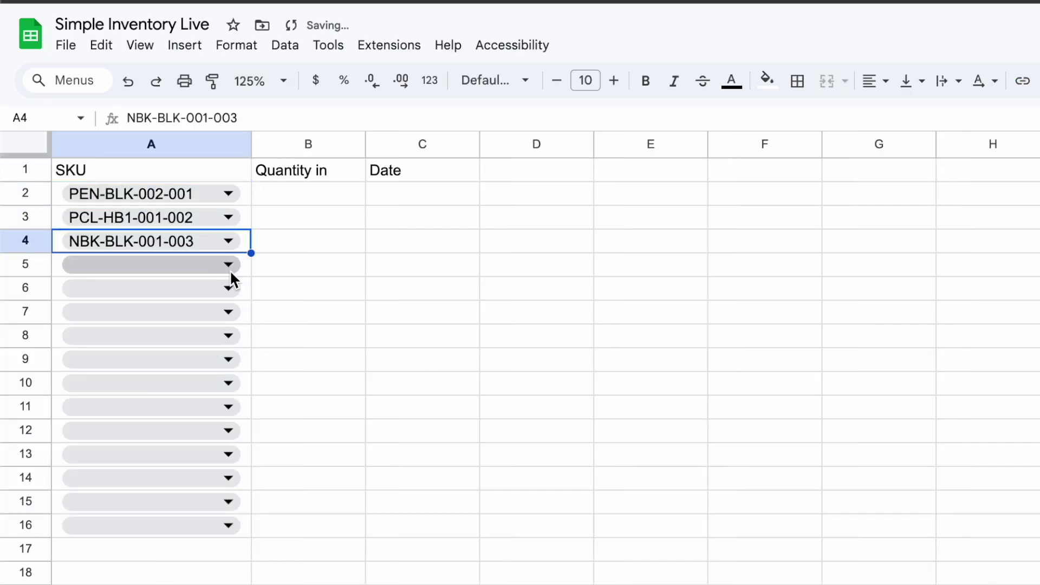
- Choose the SKUs CRY-MUL-004-004, NBK-WHT-001-005 and PCL-HB1-005-006 in A5:A7
{"action": "left_click", "coordinate": [230, 268]}
{"action": "left_click", "coordinate": [198, 434]}
{"action": "left_click", "coordinate": [243, 262]}
{"action": "left_click", "coordinate": [198, 413]}
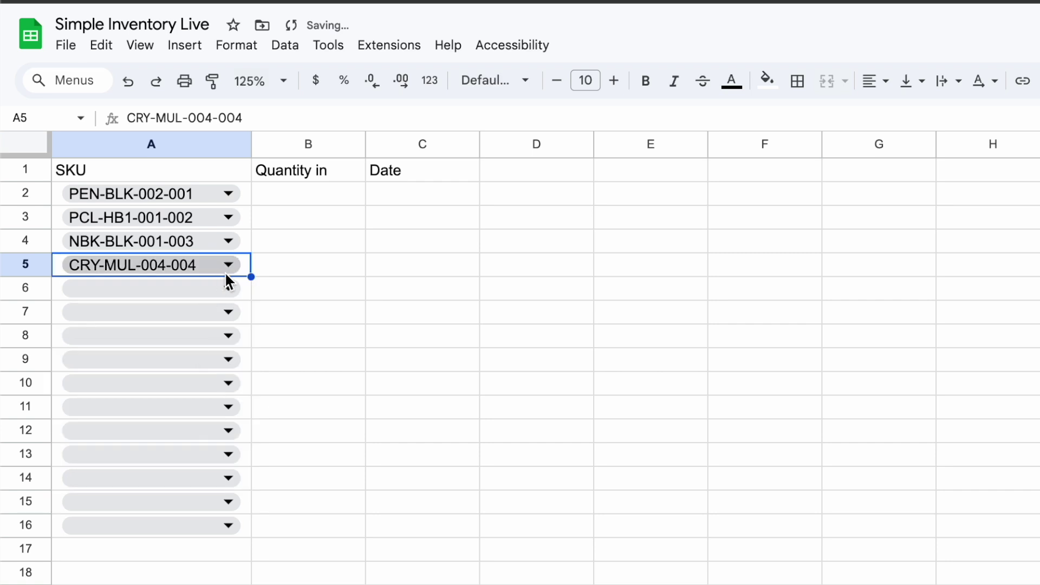
{"action": "left_click", "coordinate": [230, 283]}
{"action": "left_click", "coordinate": [184, 464]}
{"action": "left_click", "coordinate": [225, 313]}
{"action": "left_click", "coordinate": [184, 511]}
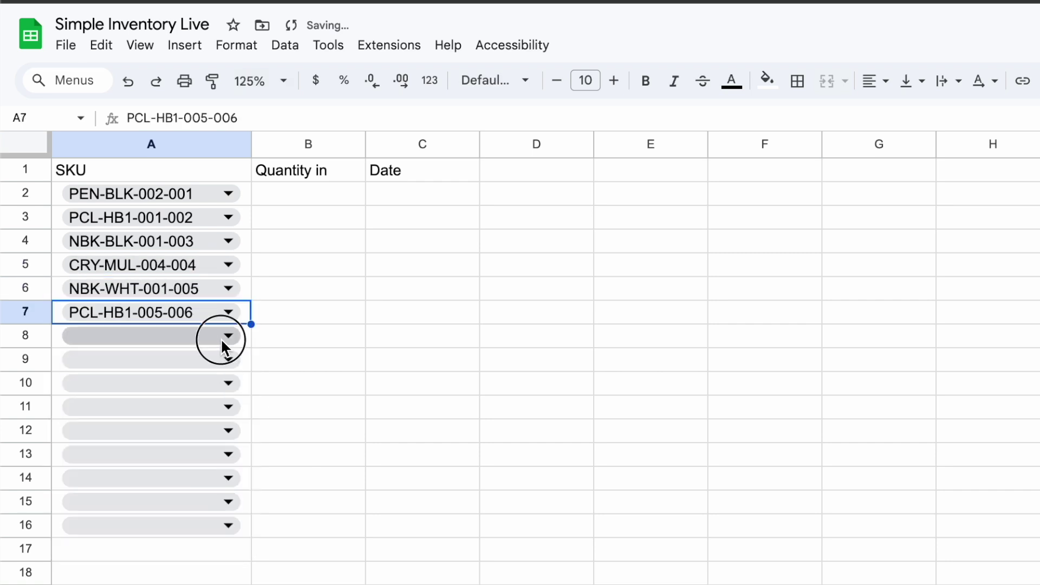
- Choose the SKUs PCL-HB1-001-002, CRY-MUL-004-004 and NBK-WHT-001-005 in A8:A10
{"action": "left_click", "coordinate": [222, 336]}
{"action": "left_click", "coordinate": [184, 422]}
{"action": "left_click", "coordinate": [226, 358]}
{"action": "left_click", "coordinate": [184, 503]}
{"action": "left_click", "coordinate": [226, 382]}
{"action": "left_click", "coordinate": [136, 555]}
- Enter the incoming quantities 5, 10, 4, 14, 10, 2, 20, 10 and 3 in B2:B10
{"action": "left_click", "coordinate": [308, 194]}
{"action": "type", "text": "5 10 4 14 10 2 20 10 3"}
- Add a data validation rule to C2:C16 on Stock In that requires a valid date
{"action": "left_click", "coordinate": [411, 202]}
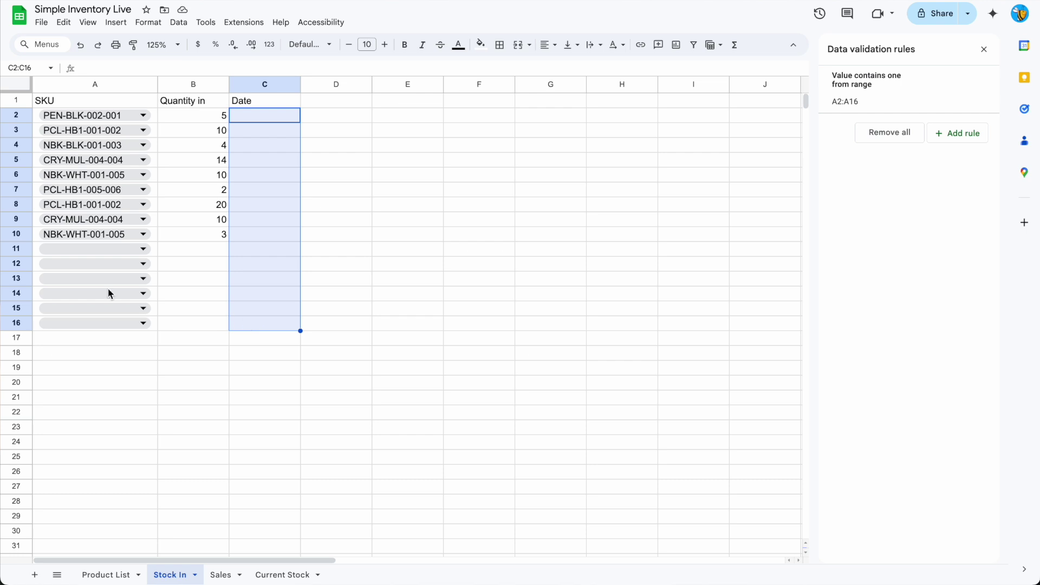
{"action": "left_click", "coordinate": [178, 22]}
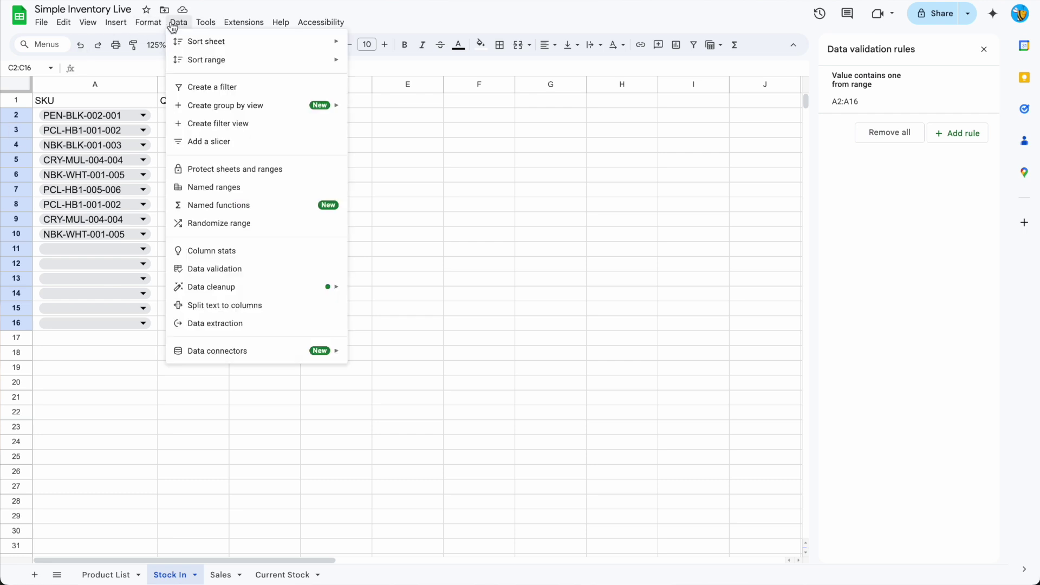
{"action": "left_click", "coordinate": [230, 270]}
{"action": "left_click", "coordinate": [949, 134]}
{"action": "left_click", "coordinate": [907, 163]}
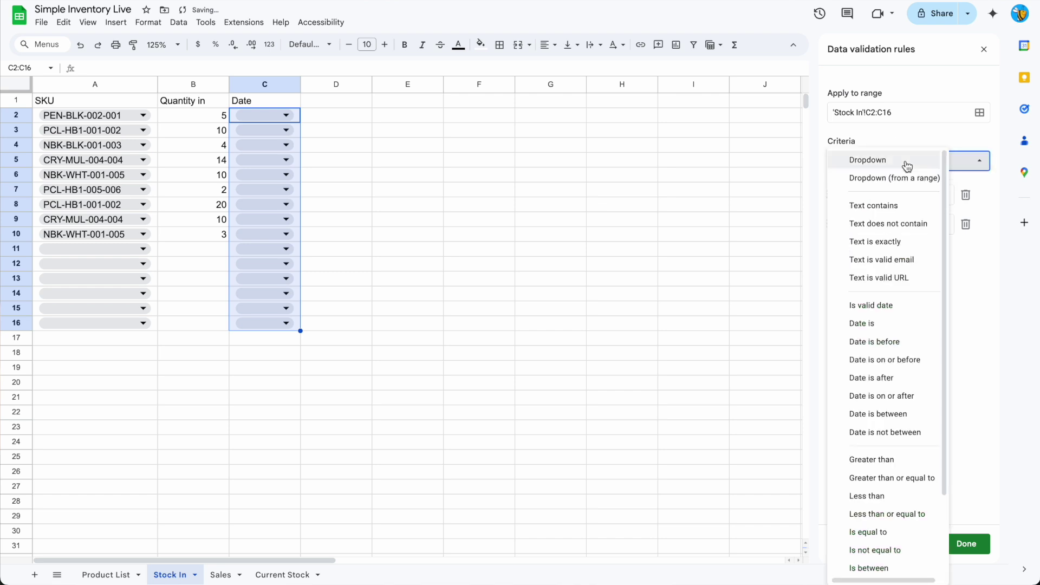
{"action": "left_click", "coordinate": [888, 305]}
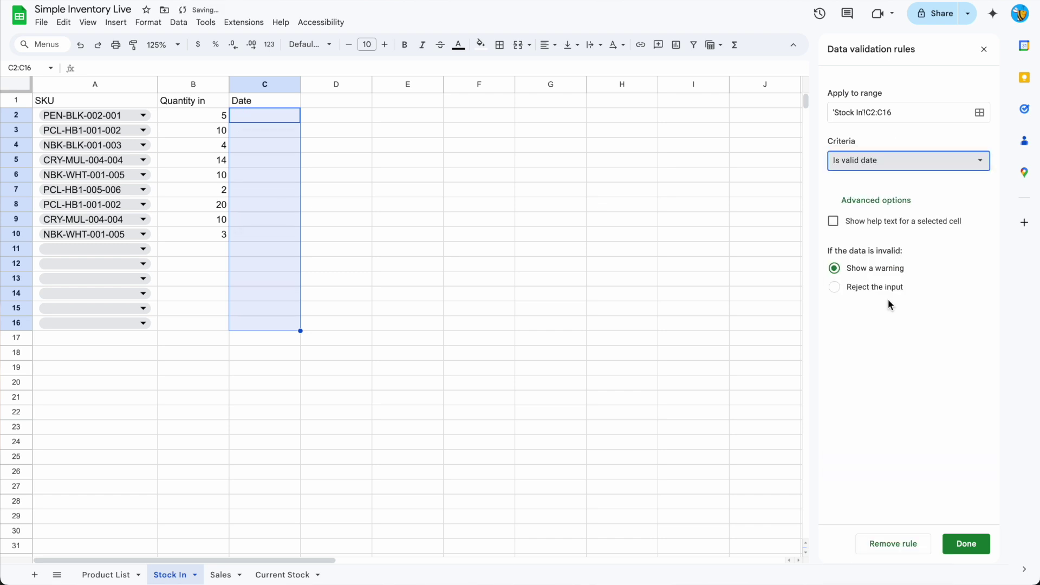
{"action": "left_click", "coordinate": [962, 545]}
{"action": "left_click", "coordinate": [491, 324]}
- Pick the dates 4/9/2025, 4/17/2025, 4/25/2025 and 4/29/2025 in C2:C5
{"action": "double_click", "coordinate": [268, 119]}
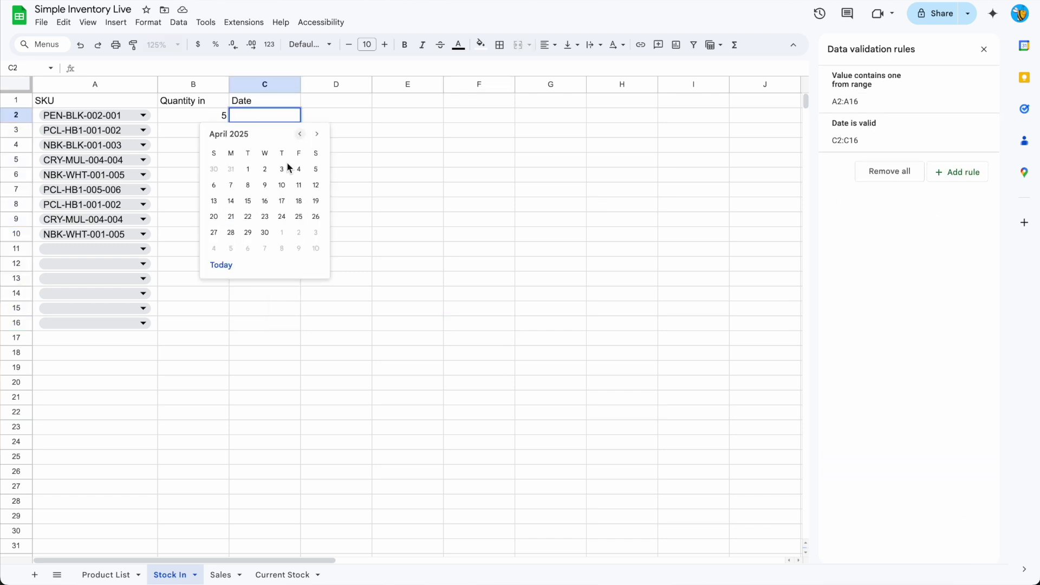
{"action": "left_click", "coordinate": [265, 184]}
{"action": "double_click", "coordinate": [293, 133]}
{"action": "left_click", "coordinate": [287, 217]}
{"action": "double_click", "coordinate": [283, 145]}
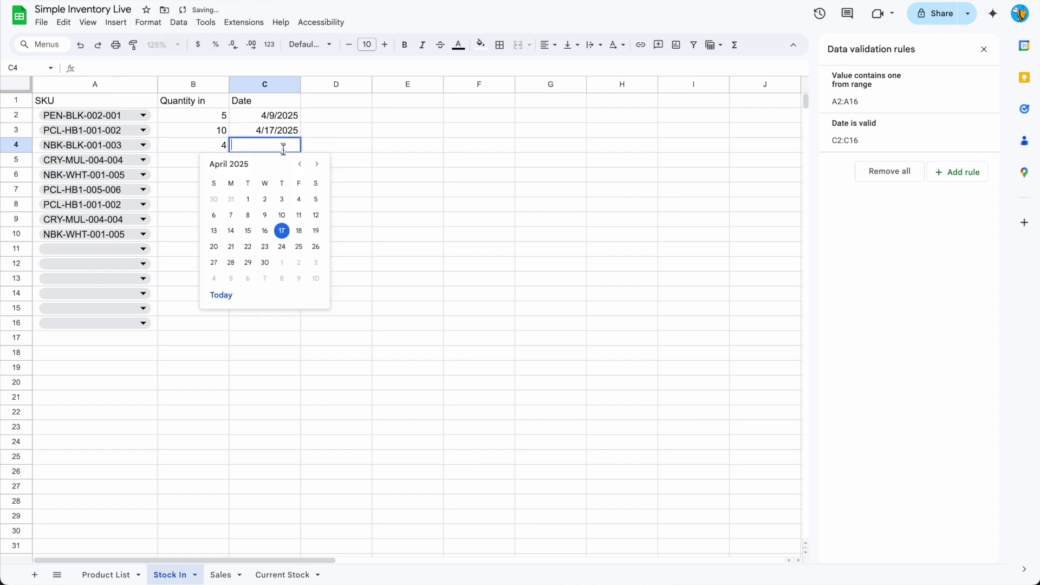
{"action": "left_click", "coordinate": [299, 249]}
{"action": "double_click", "coordinate": [276, 161]}
{"action": "left_click", "coordinate": [248, 277]}
- Pick the dates 4/8/2025, 4/21/2025, 4/3/2025, 4/22/2025 and 4/2/2025 in C6:C10
{"action": "left_click", "coordinate": [258, 170]}
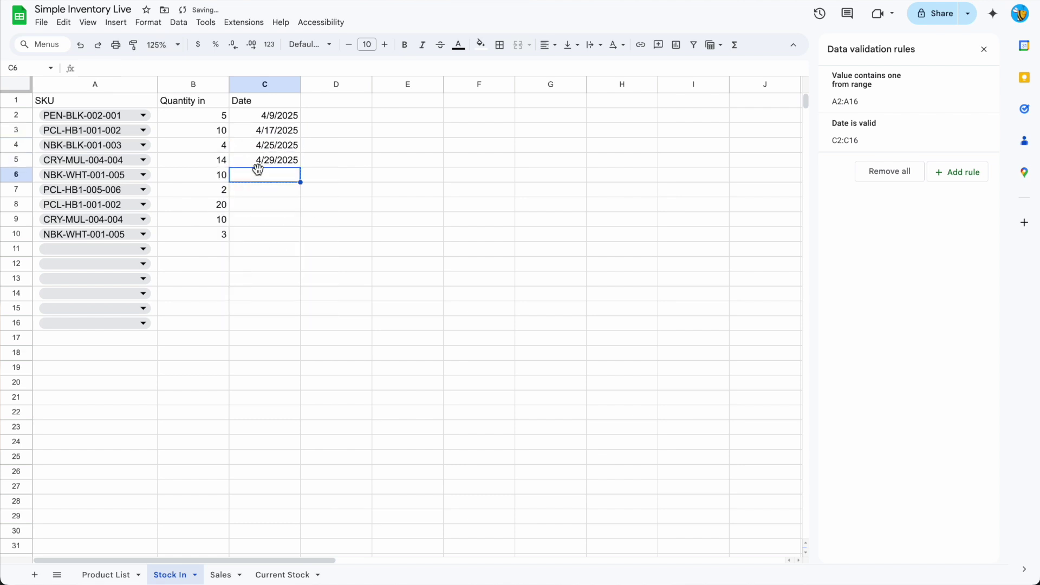
{"action": "double_click", "coordinate": [263, 178]}
{"action": "left_click", "coordinate": [247, 245]}
{"action": "double_click", "coordinate": [251, 191]}
{"action": "left_click", "coordinate": [231, 292]}
{"action": "double_click", "coordinate": [245, 206]}
{"action": "left_click", "coordinate": [282, 258]}
{"action": "double_click", "coordinate": [268, 219]}
{"action": "left_click", "coordinate": [247, 321]}
{"action": "double_click", "coordinate": [265, 234]}
{"action": "left_click", "coordinate": [265, 288]}
- Format the dates in C2:C16 as dd-mmm-yy
{"action": "left_click_drag", "start_coordinate": [273, 124], "coordinate": [269, 325]}
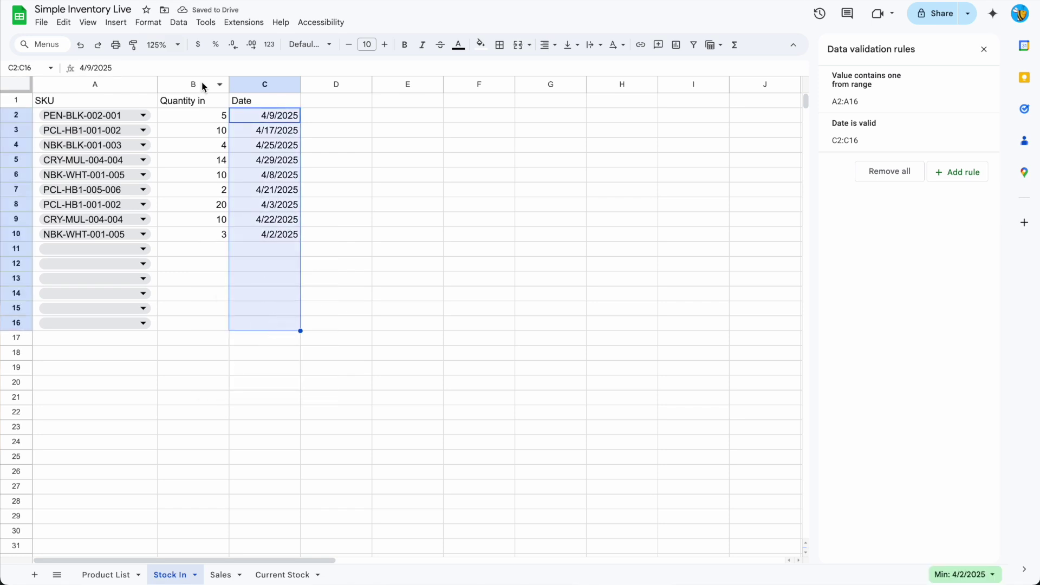
{"action": "left_click", "coordinate": [157, 27]}
{"action": "mouse_move", "coordinate": [217, 66]}
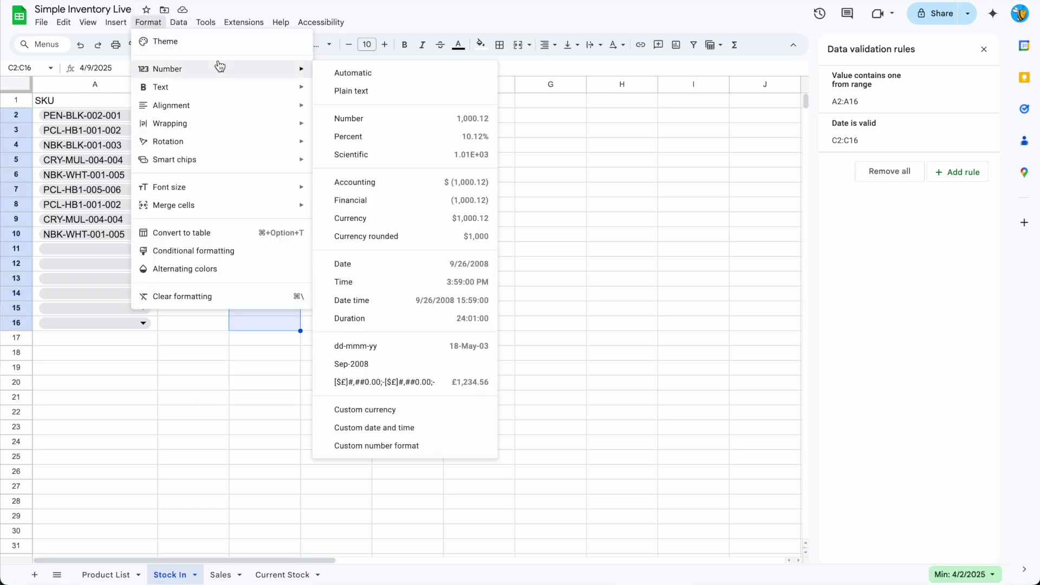
{"action": "left_click", "coordinate": [383, 348]}
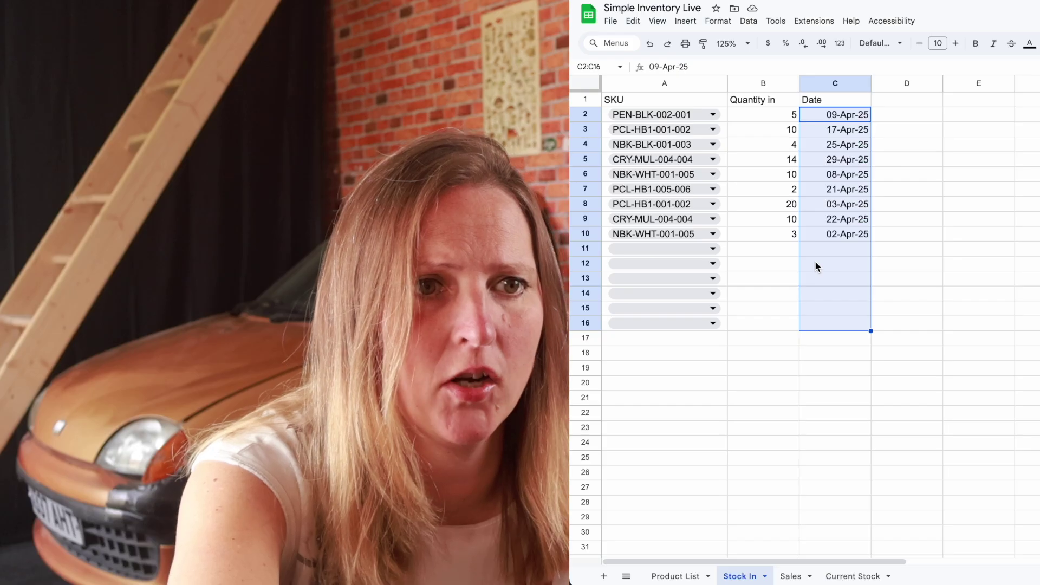
- On the Sales sheet, enter the headers Customer, Address, Invoice #, Date, Item, Quantity and Price in A1:G1
{"action": "left_click", "coordinate": [790, 575]}
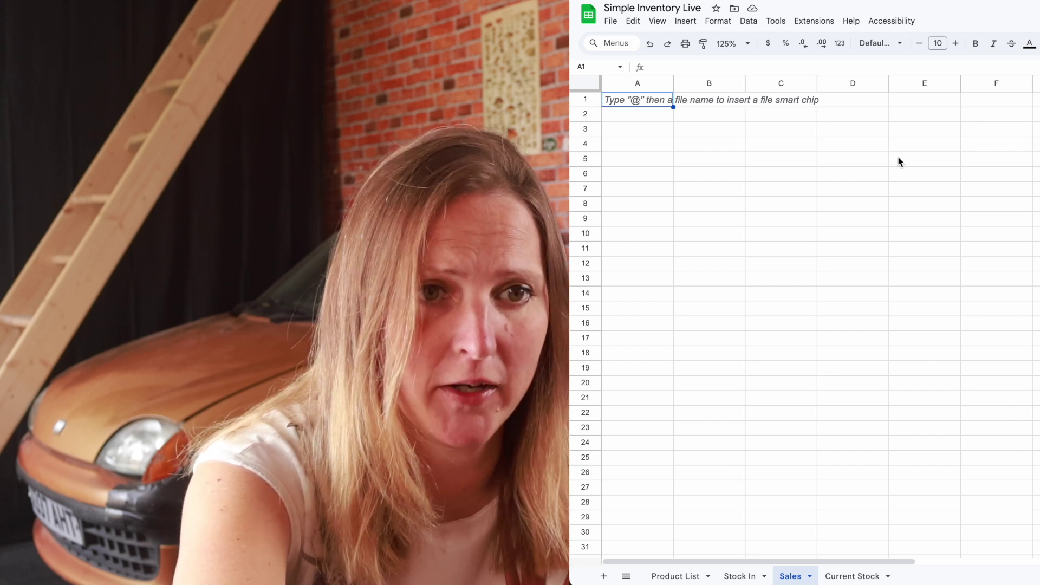
{"action": "type", "text": "Customer"}
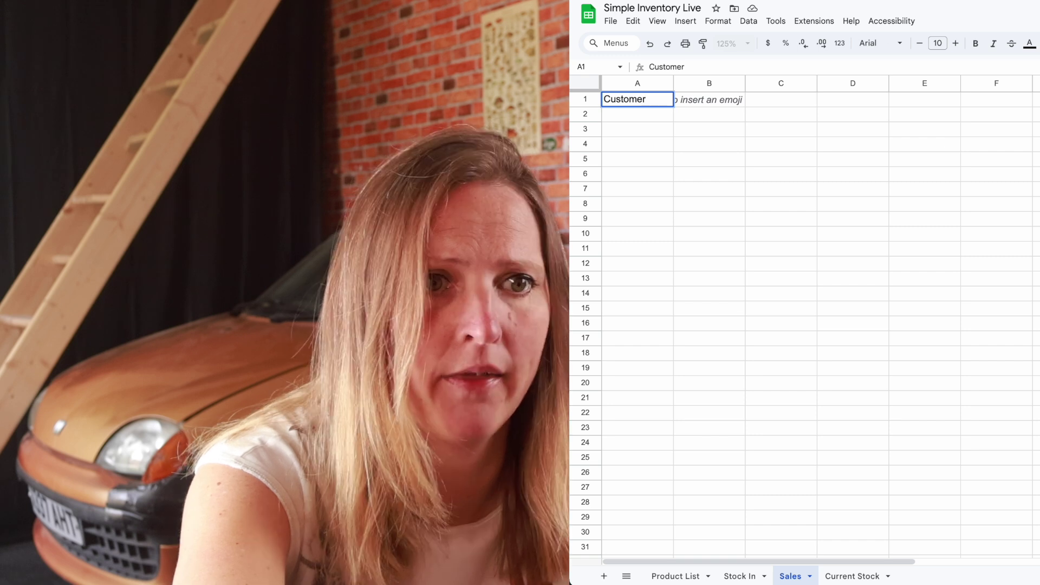
{"action": "key", "text": "Tab"}
{"action": "type", "text": "Address"}
{"action": "key", "text": "Tab"}
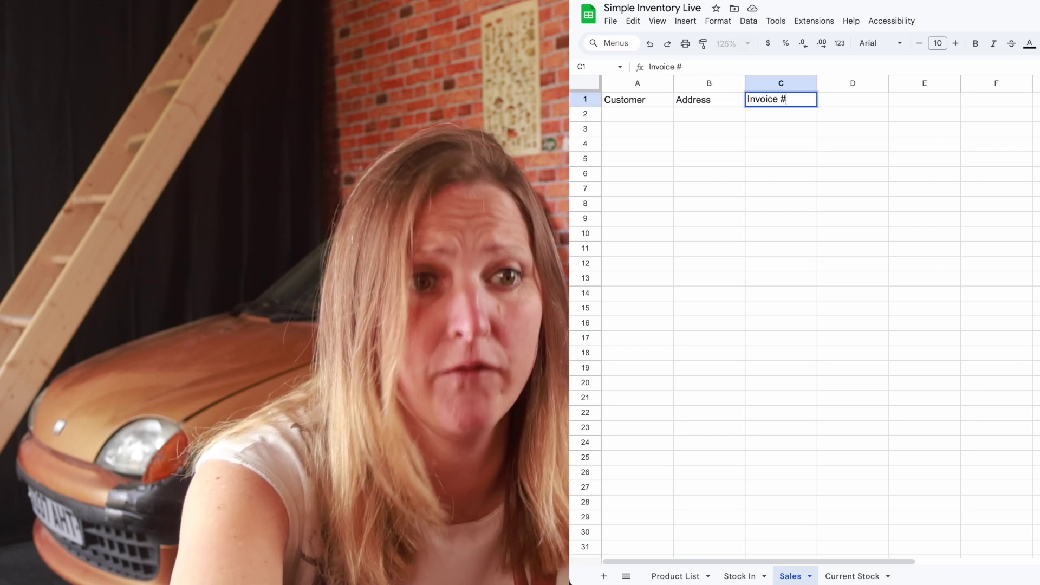
{"action": "key", "text": "Return"}
{"action": "key", "text": "Up"}
{"action": "key", "text": "Right"}
{"action": "key", "text": "Tab"}
{"action": "type", "text": "It"}
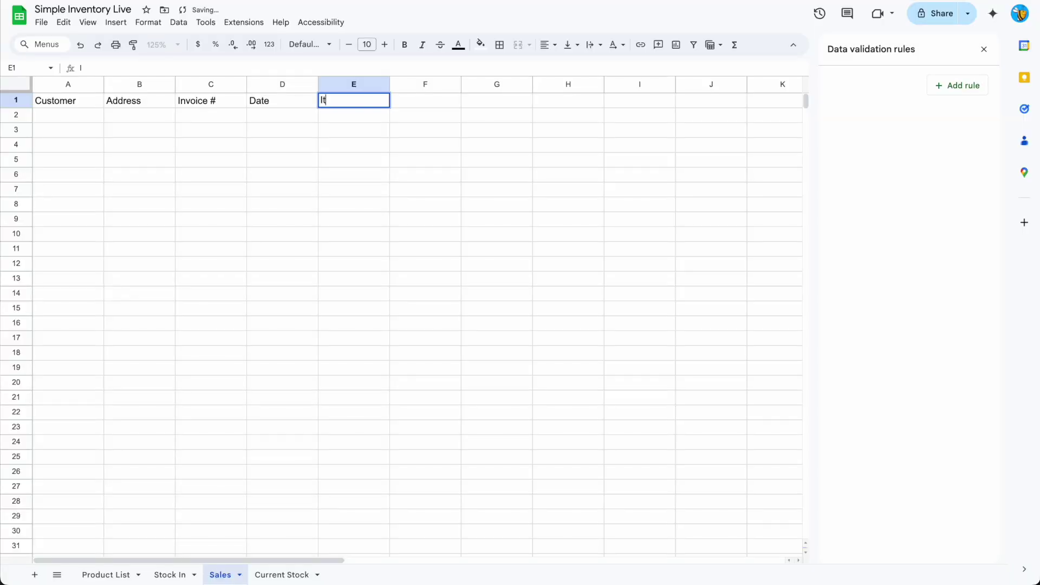
{"action": "key", "text": "Tab"}
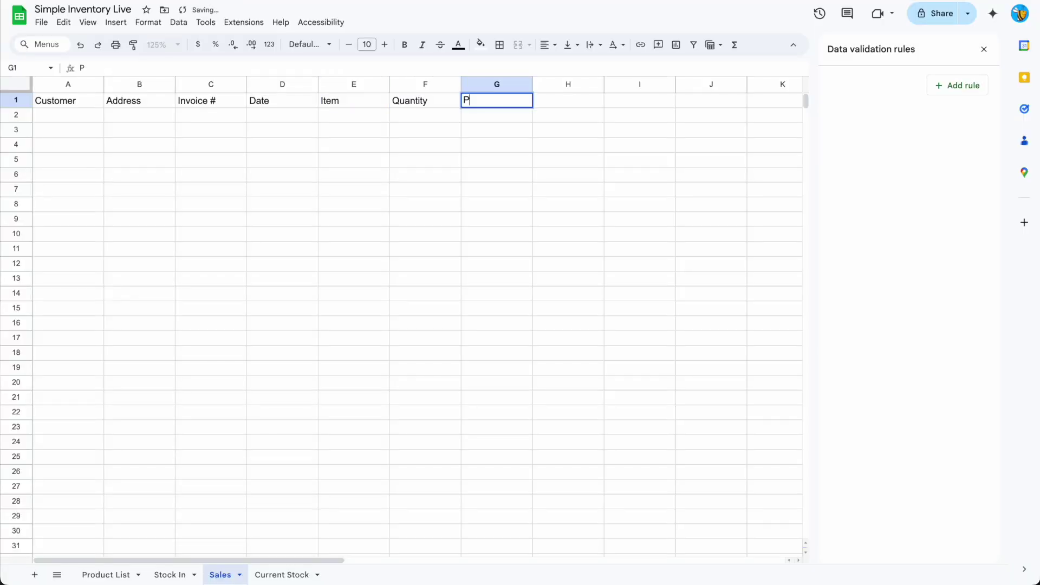
{"action": "key", "text": "Return"}
- Enter the six customers' names in A2:A7
{"action": "type", "text": "Bob"}
{"action": "key", "text": "Return"}
{"action": "type", "text": "Geoff"}
{"action": "key", "text": "Return"}
{"action": "type", "text": "Anna"}
{"action": "key", "text": "Return"}
{"action": "type", "text": "Chloe"}
{"action": "key", "text": "Return"}
{"action": "type", "text": "Bob"}
- Fill in the customers' addresses in B2:B7 and sequential invoice numbers in C2:C7
{"action": "key", "text": "BackSpace"}
{"action": "type", "text": "Greece"}
{"action": "key", "text": "Return"}
{"action": "type", "text": "Safari Park, Eth"}
{"action": "key", "text": "BackSpace"}
{"action": "key", "text": "BackSpace"}
{"action": "key", "text": "BackSpace"}
{"action": "type", "text": "Zambia"}
{"action": "key", "text": "Return"}
- Fill D2:D7 with the sale dates 03-Apr-25, 22-Apr-25, 02-Apr-25, 16-Apr-25, 14-Apr-25 and 04-Apr-25
{"action": "left_click_drag", "start_coordinate": [246, 123], "coordinate": [245, 209]}
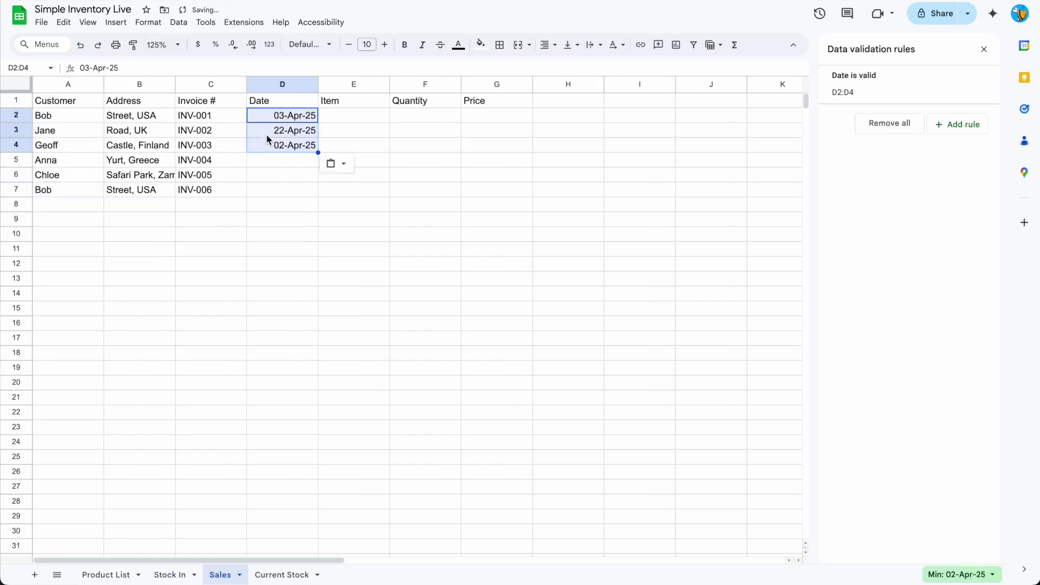
{"action": "type", "text": "16-Apr-25"}
{"action": "key", "text": "Return"}
{"action": "type", "text": "14-Apr-25"}
{"action": "key", "text": "Return"}
{"action": "type", "text": "04-Apr-25"}
{"action": "key", "text": "Return"}
{"action": "left_click_drag", "start_coordinate": [353, 114], "coordinate": [354, 218]}
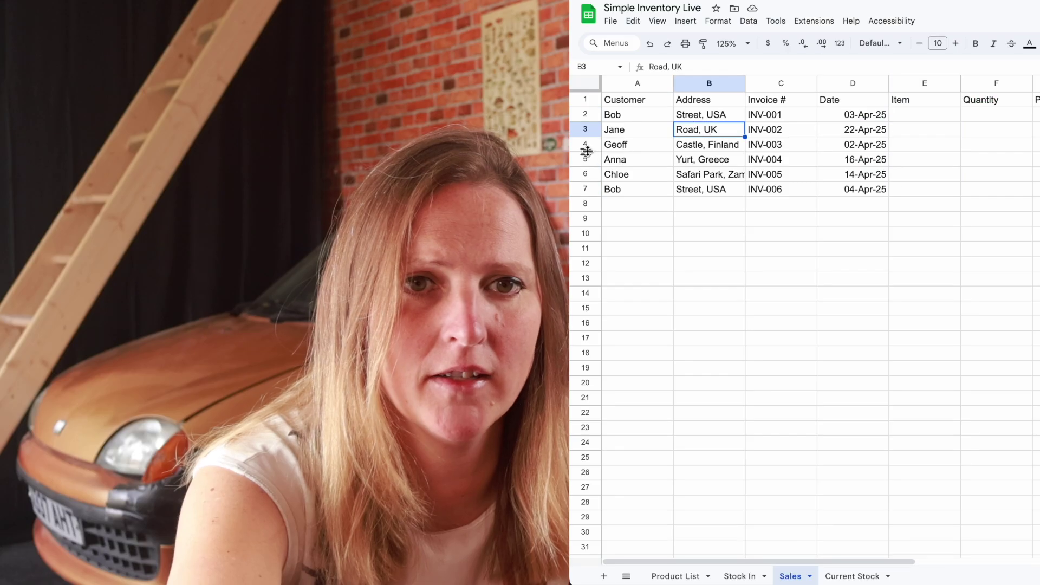
- Insert four blank rows above row 3 and two blank rows above row 8
{"action": "left_click_drag", "start_coordinate": [590, 128], "coordinate": [590, 170]}
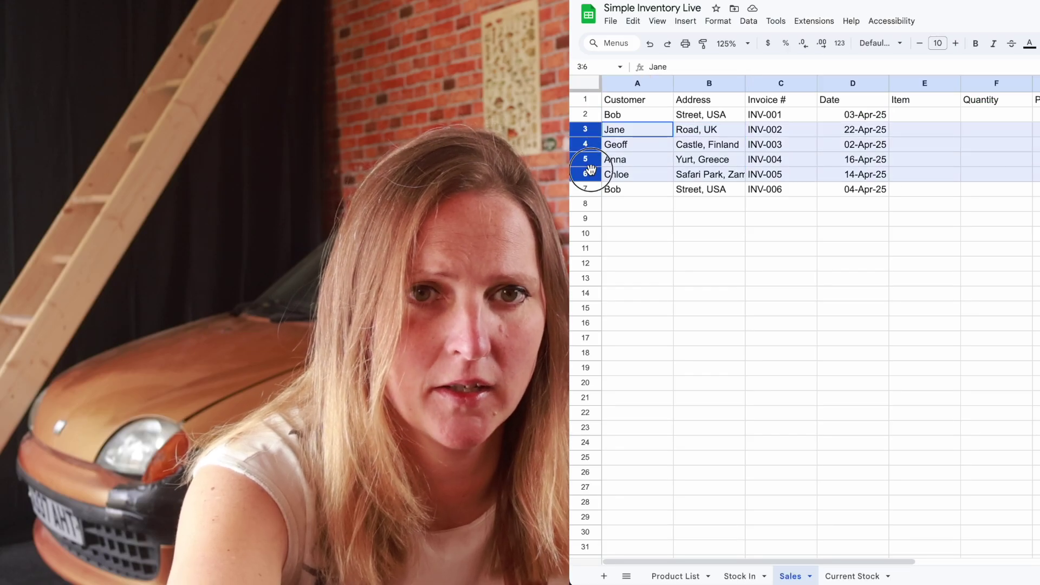
{"action": "right_click", "coordinate": [591, 170]}
{"action": "left_click", "coordinate": [609, 202]}
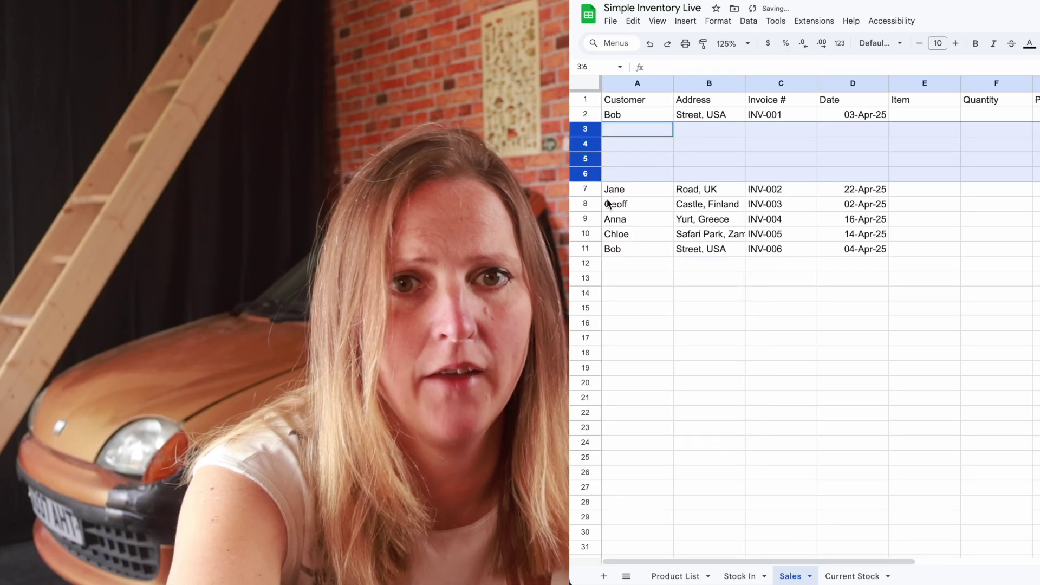
{"action": "left_click_drag", "start_coordinate": [590, 204], "coordinate": [590, 218]}
{"action": "right_click", "coordinate": [593, 220]}
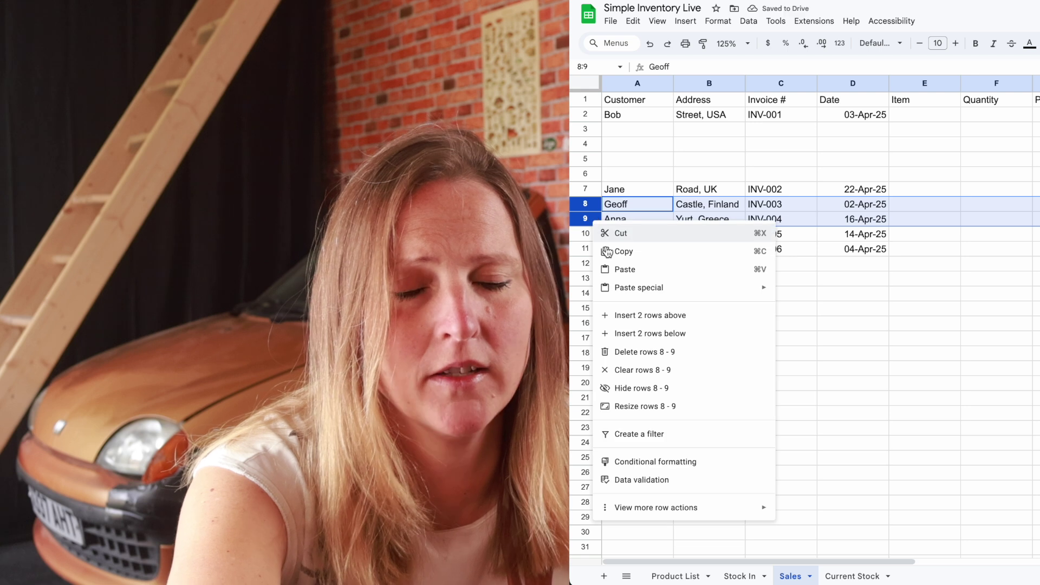
{"action": "left_click", "coordinate": [609, 315]}
- Insert one blank row above row 11, two above row 13 and one above row 16
{"action": "left_click", "coordinate": [589, 250]}
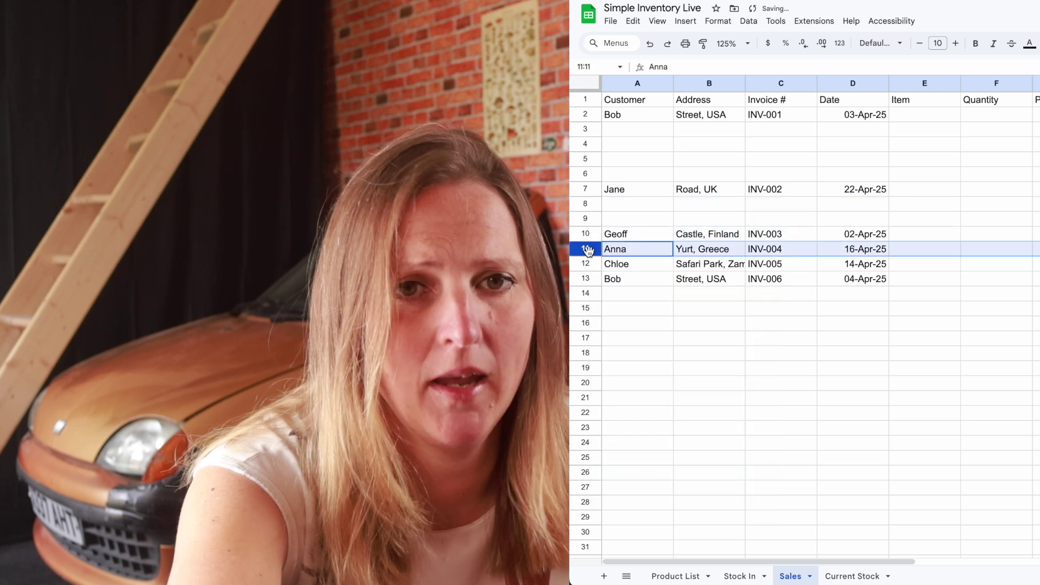
{"action": "right_click", "coordinate": [589, 250]}
{"action": "left_click", "coordinate": [623, 346]}
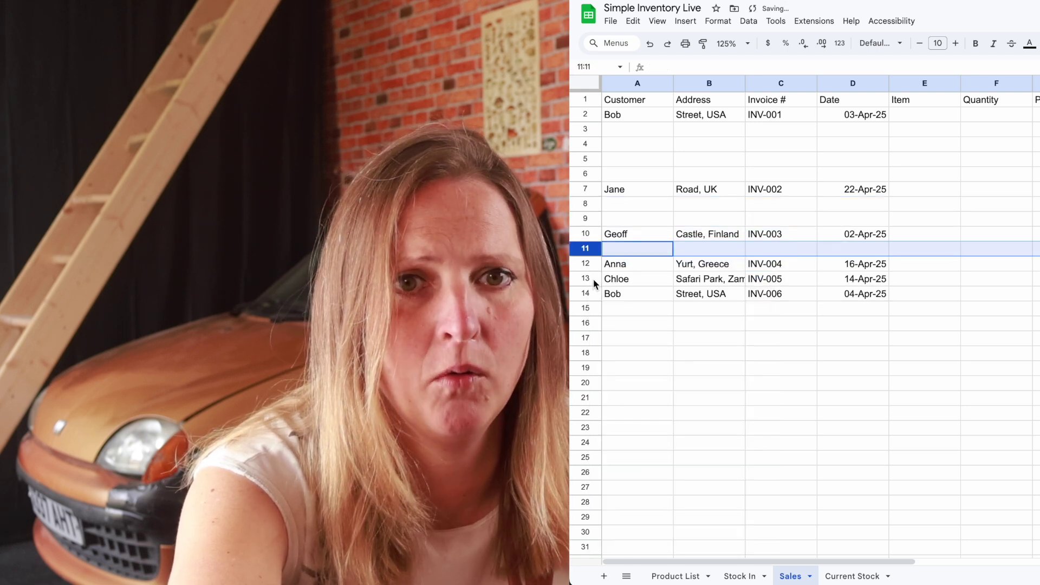
{"action": "left_click_drag", "start_coordinate": [593, 278], "coordinate": [584, 291]}
{"action": "right_click", "coordinate": [586, 293]}
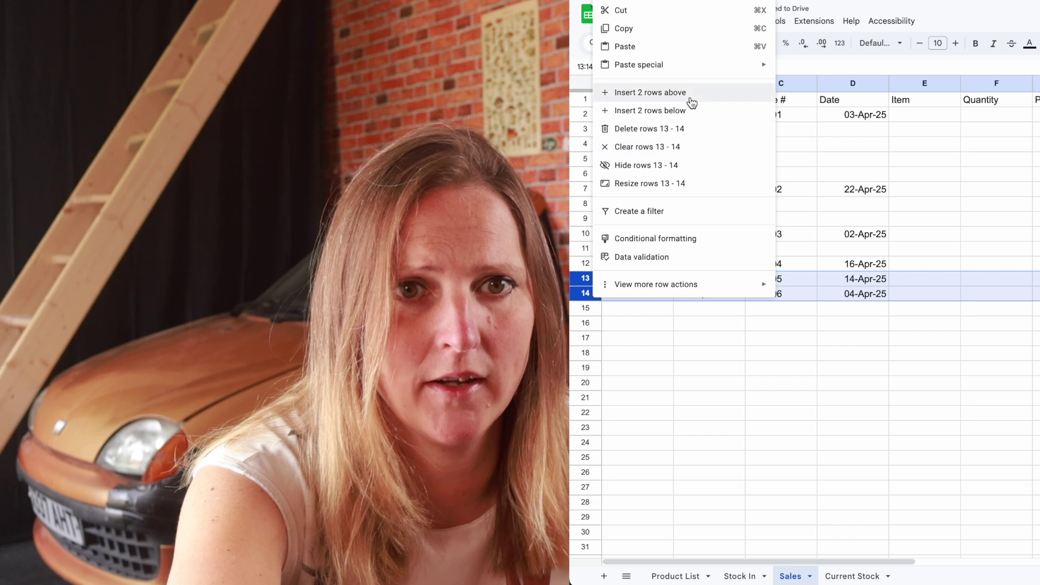
{"action": "left_click", "coordinate": [692, 103]}
{"action": "left_click", "coordinate": [596, 324]}
{"action": "right_click", "coordinate": [596, 323]}
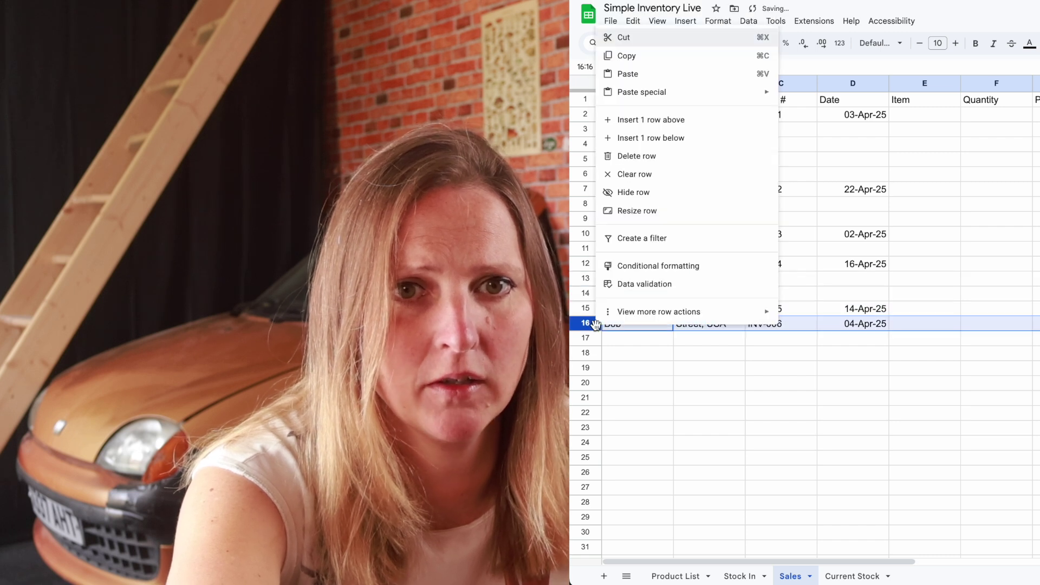
{"action": "left_click", "coordinate": [753, 123]}
- Fill the first customer's invoice number down from C2 through C6
{"action": "left_click", "coordinate": [763, 121]}
{"action": "key", "text": "shift+Down"}
{"action": "key", "text": "shift+Down"}
{"action": "key", "text": "shift+Down"}
{"action": "key", "text": "shift+Down"}
{"action": "key", "text": "super+d"}
{"action": "key", "text": "Right"}
{"action": "key", "text": "Right"}
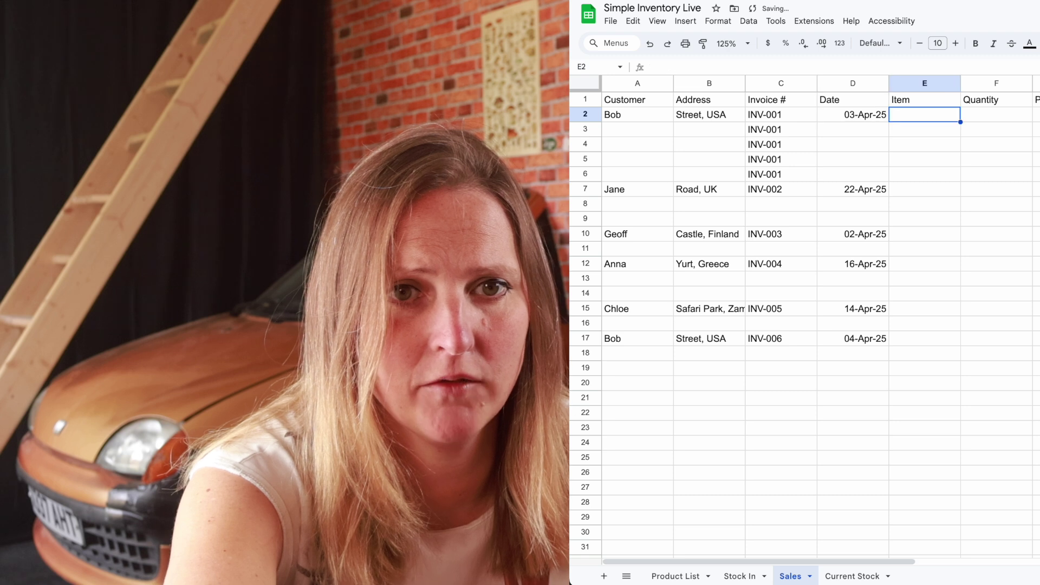
- Fill the invoice number in C7 down to C9 and the one in C10 down to C11
{"action": "left_click", "coordinate": [785, 188]}
{"action": "key", "text": "shift+Down"}
{"action": "key", "text": "shift+Down"}
{"action": "key", "text": "super+d"}
{"action": "key", "text": "Down"}
{"action": "key", "text": "Down"}
{"action": "key", "text": "Down"}
{"action": "key", "text": "shift+Down"}
{"action": "key", "text": "super+d"}
- Fill the invoice number in C12 down to C14 and the one in C15 down to C16
{"action": "key", "text": "Down"}
{"action": "key", "text": "Down"}
{"action": "key", "text": "shift+Down"}
{"action": "key", "text": "shift+Down"}
{"action": "key", "text": "super+d"}
{"action": "key", "text": "Down"}
{"action": "key", "text": "Down"}
{"action": "key", "text": "Down"}
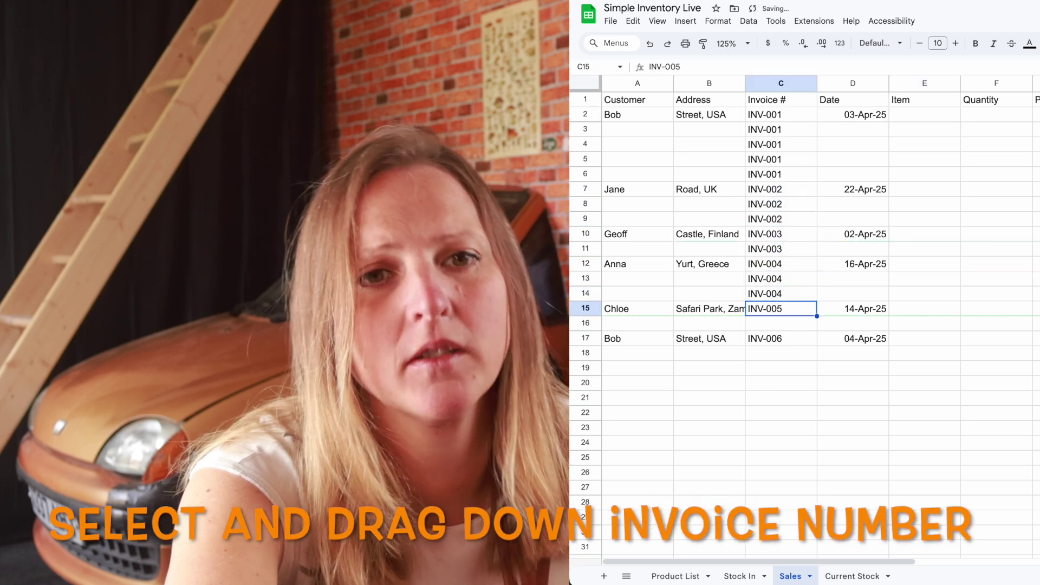
{"action": "key", "text": "shift+Down"}
{"action": "key", "text": "super+d"}
- Add a dropdown to the whole Item column with the criteria Dropdown (from a range)
{"action": "left_click", "coordinate": [116, 22]}
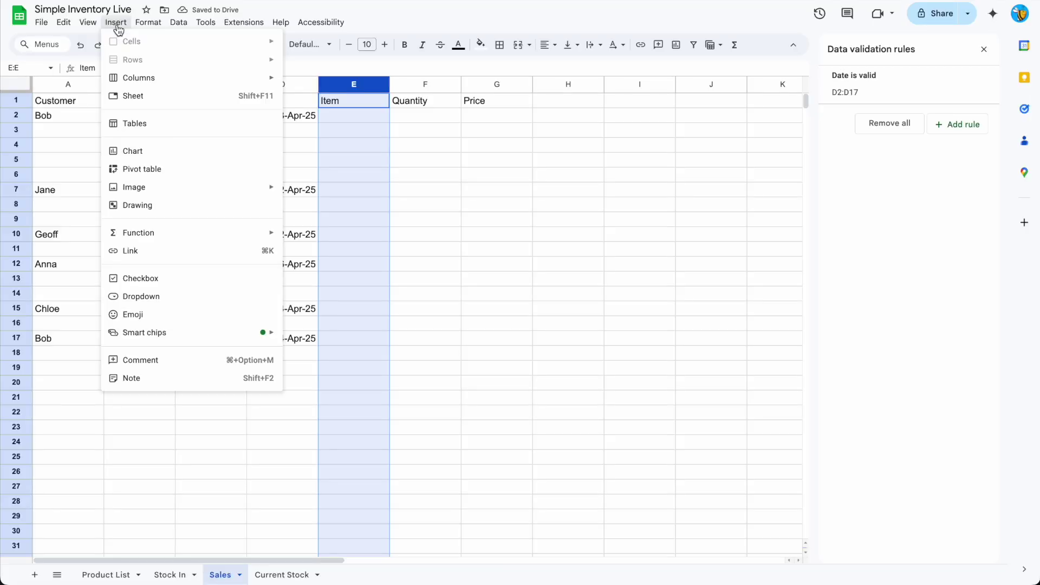
{"action": "left_click", "coordinate": [163, 297]}
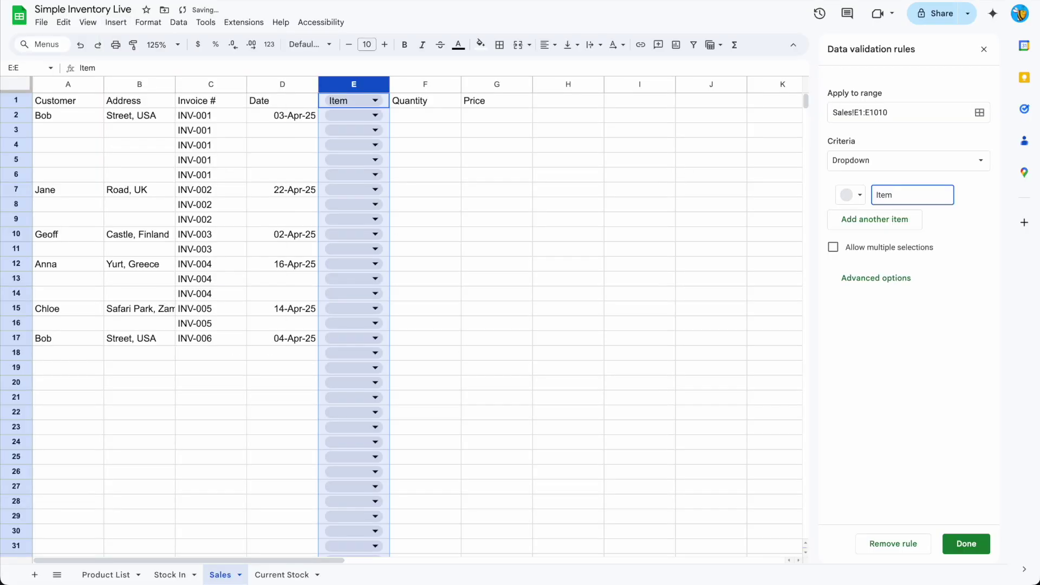
{"action": "left_click", "coordinate": [884, 168]}
{"action": "left_click", "coordinate": [884, 183]}
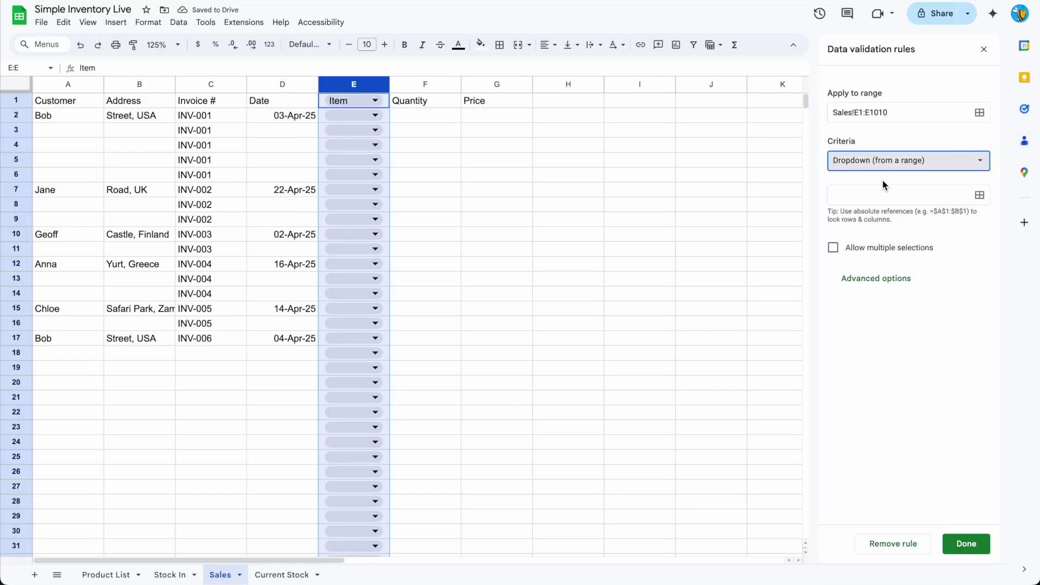
- Set the dropdown's source to 'Product List'!F:F, save the rule and return to the Sales sheet
{"action": "left_click", "coordinate": [979, 196]}
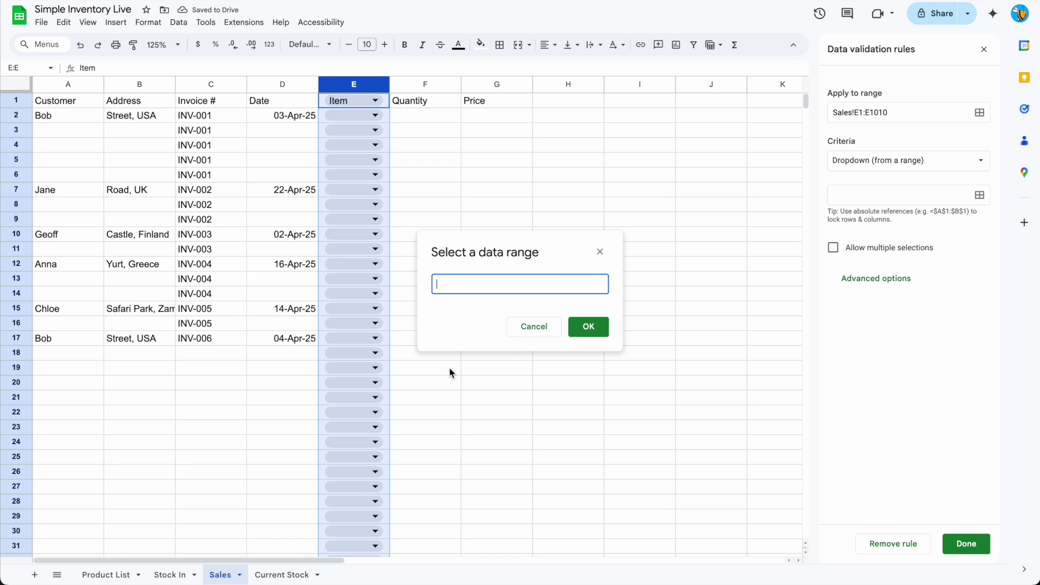
{"action": "left_click", "coordinate": [121, 575]}
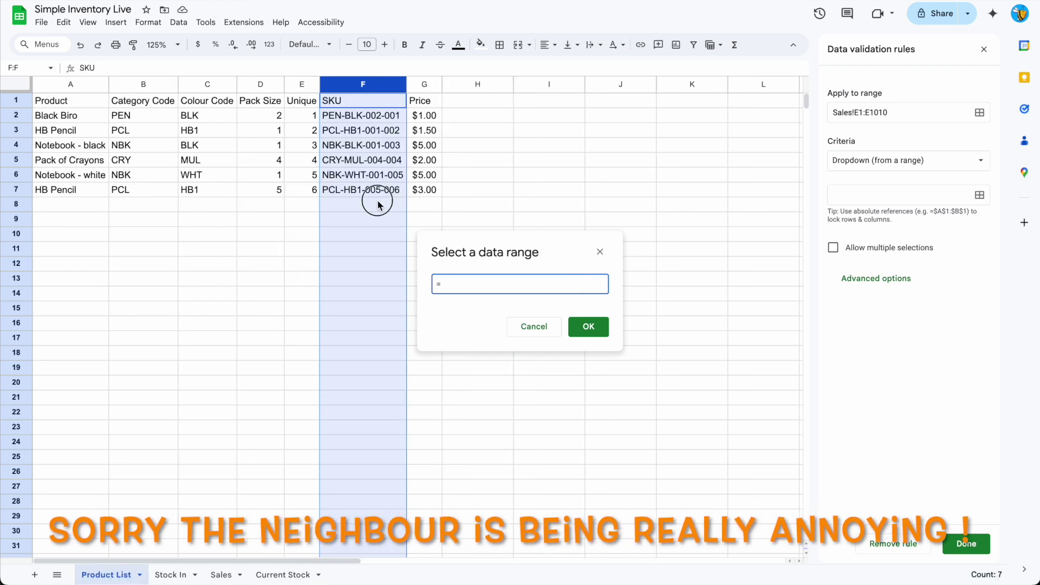
{"action": "left_click", "coordinate": [377, 204]}
{"action": "left_click", "coordinate": [361, 84]}
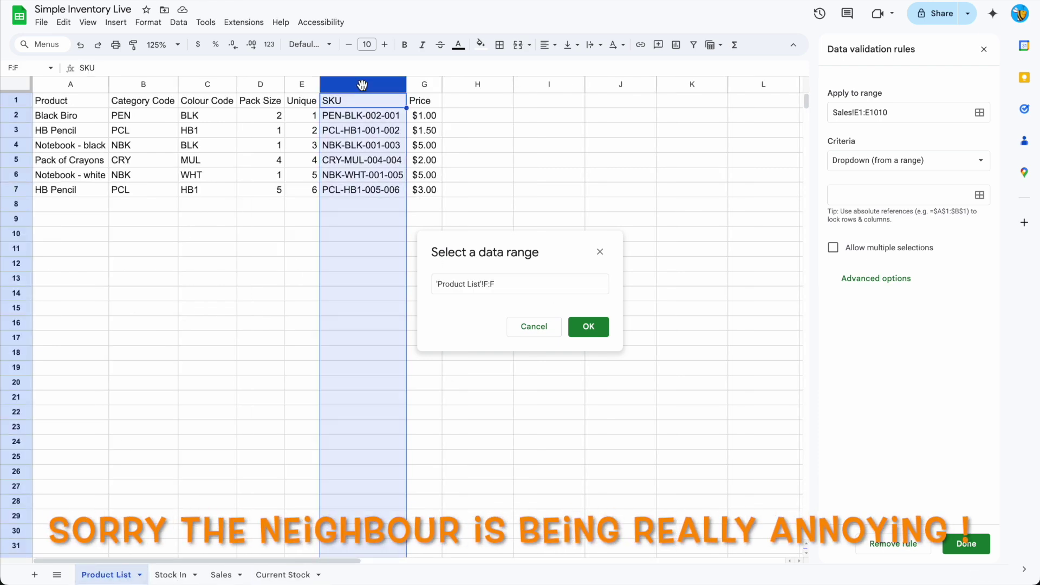
{"action": "left_click", "coordinate": [585, 319]}
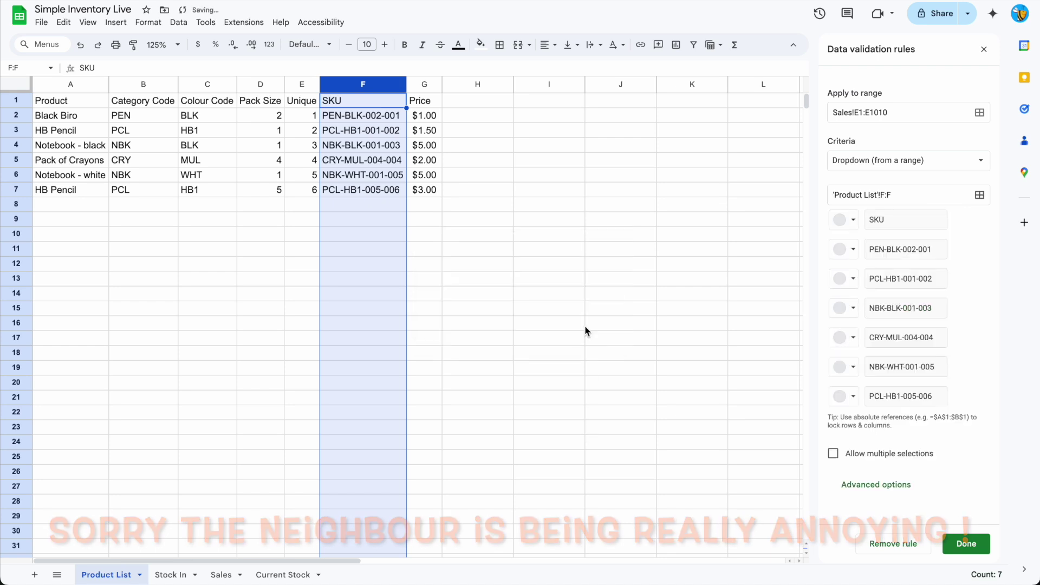
{"action": "left_click", "coordinate": [978, 545]}
{"action": "left_click", "coordinate": [234, 578]}
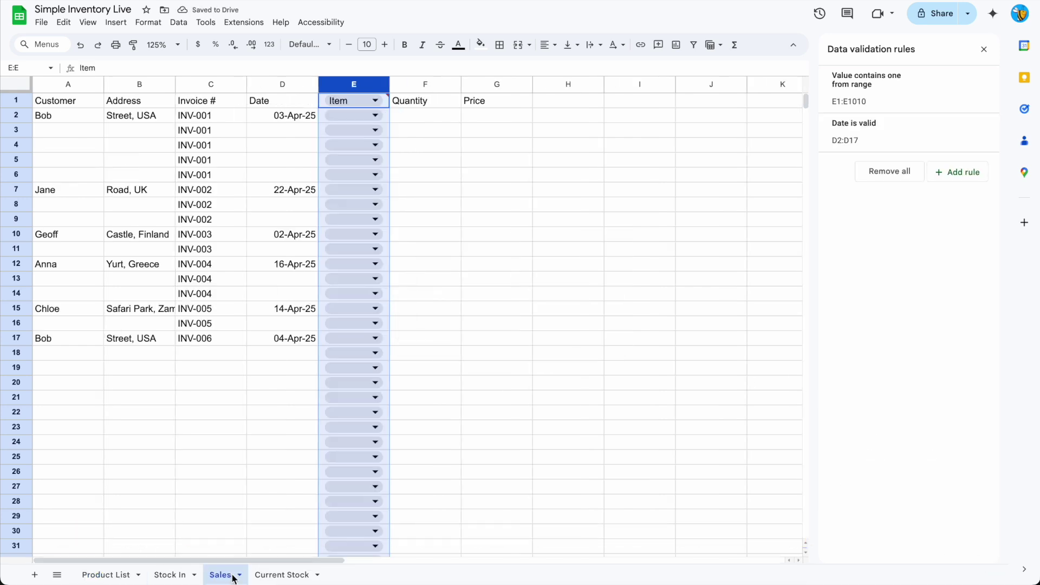
{"action": "left_click", "coordinate": [321, 161]}
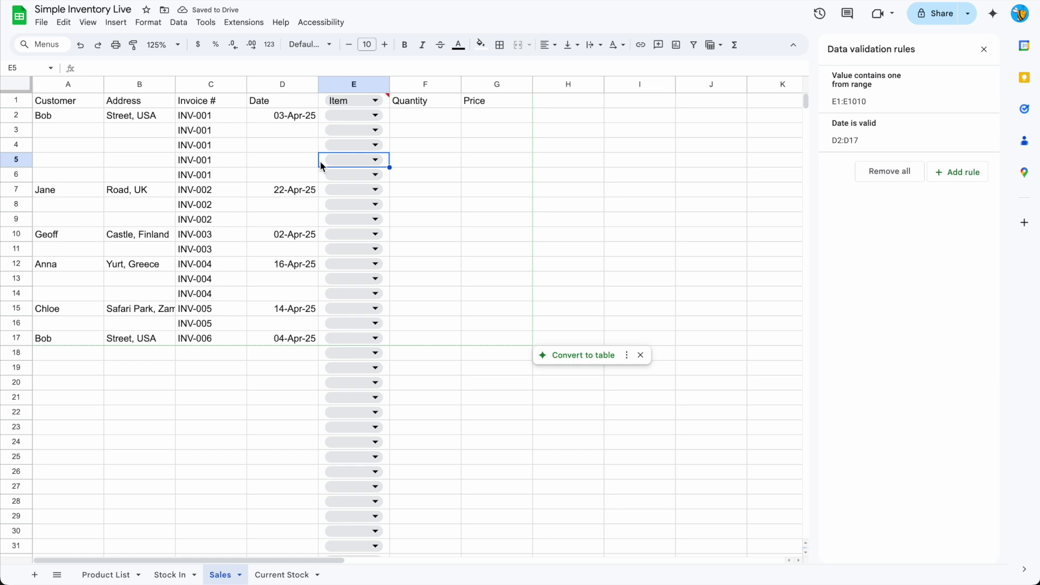
- Replace the Item header in E1 with SKU from its dropdown
{"action": "left_click", "coordinate": [376, 115]}
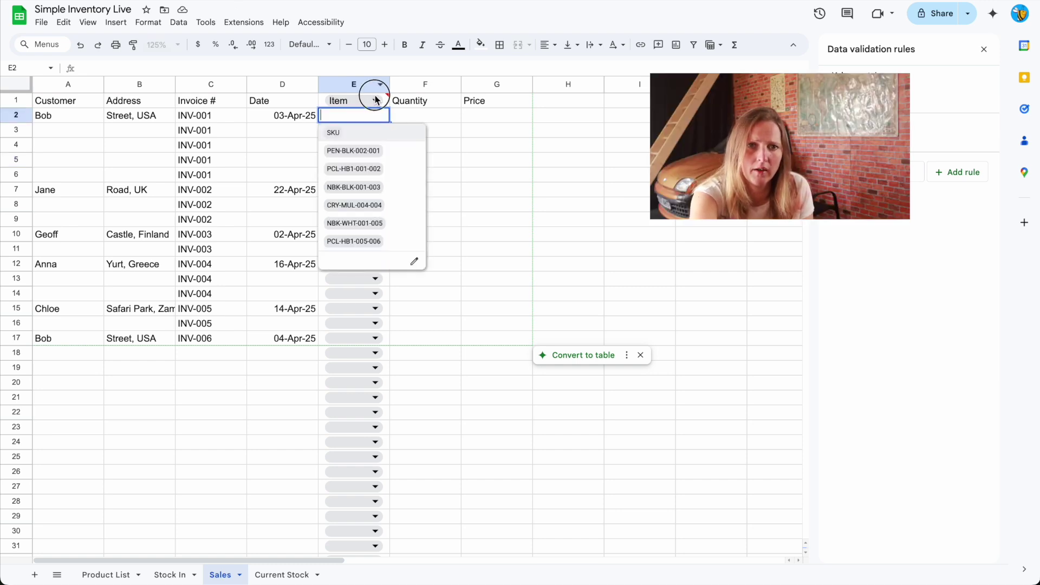
{"action": "left_click", "coordinate": [376, 100]}
{"action": "left_click", "coordinate": [372, 119]}
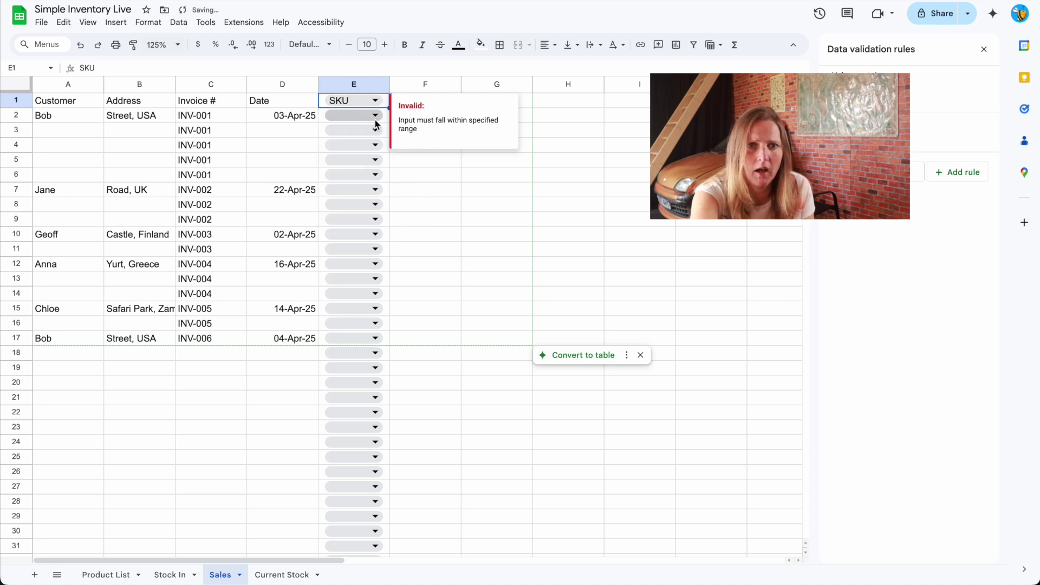
- Choose SKUs in E2:E5: PEN-BLK-002-001, NBK-BLK-001-003, NBK-WHT-001-005 and NBK-BLK-001-003
{"action": "left_click", "coordinate": [376, 119]}
{"action": "left_click", "coordinate": [370, 148]}
{"action": "left_click", "coordinate": [376, 130]}
{"action": "left_click", "coordinate": [375, 154]}
{"action": "left_click", "coordinate": [376, 146]}
{"action": "left_click", "coordinate": [378, 169]}
{"action": "left_click", "coordinate": [376, 161]}
{"action": "left_click", "coordinate": [372, 232]}
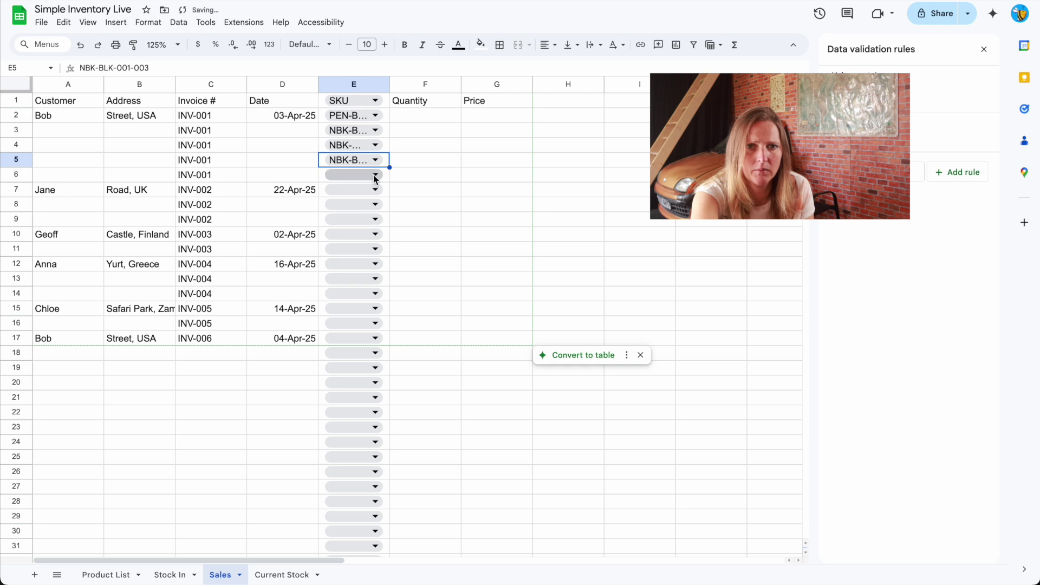
- Fit column E to its contents, and change E5 to NBK-WHT-001-005 and E4 to CRY-MUL-004-004
{"action": "double_click", "coordinate": [390, 84]}
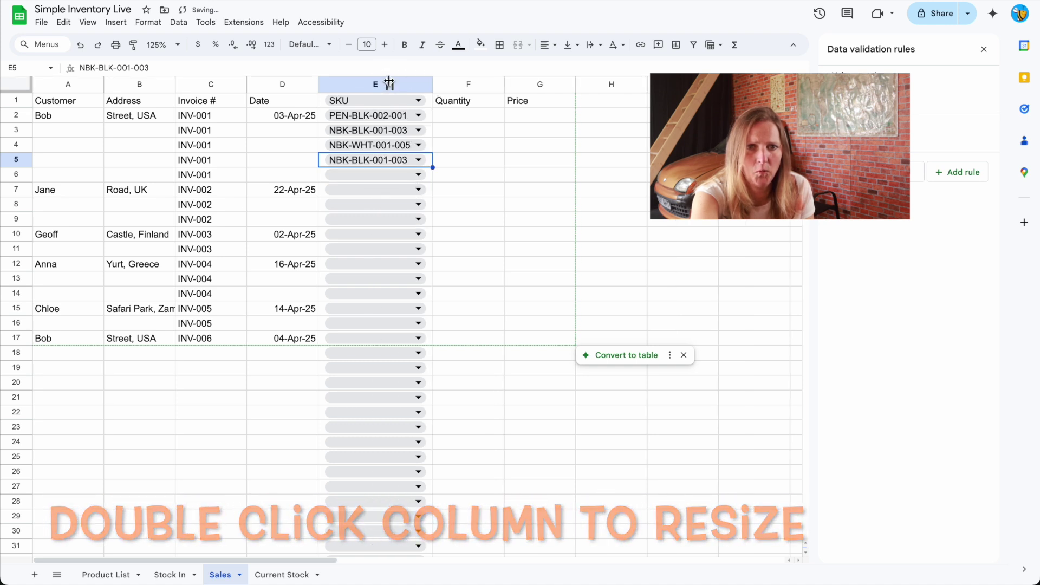
{"action": "left_click", "coordinate": [419, 160]}
{"action": "left_click", "coordinate": [393, 253]}
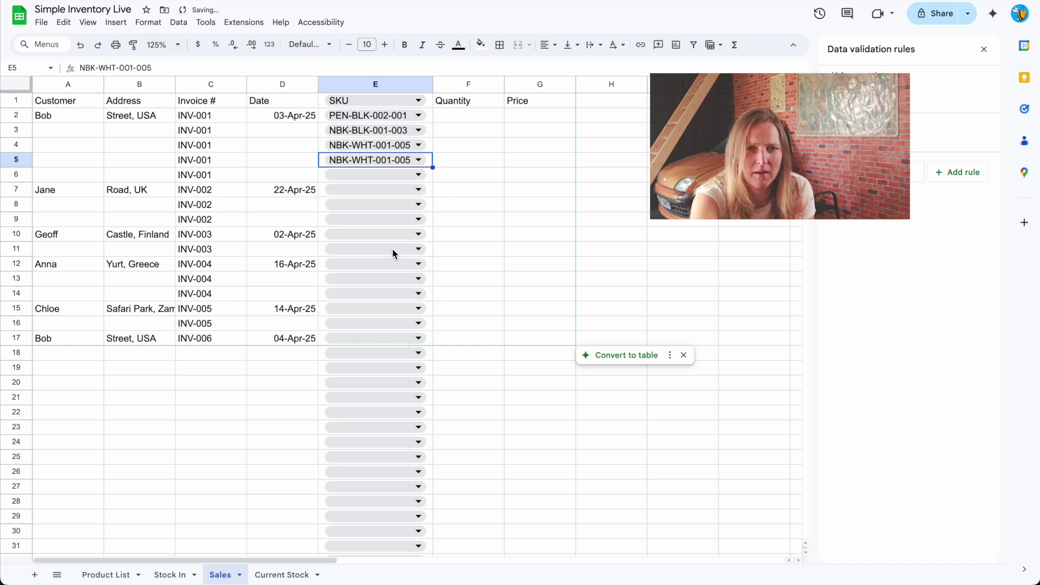
{"action": "left_click", "coordinate": [373, 174]}
{"action": "left_click", "coordinate": [419, 144]}
{"action": "left_click", "coordinate": [399, 242]}
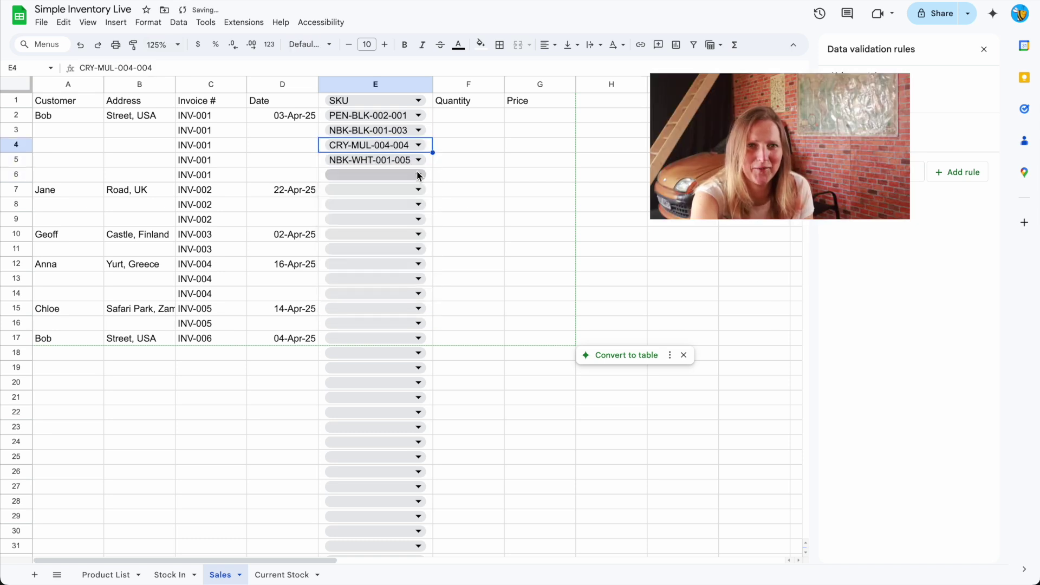
- Choose SKUs in E6:E9: PCL-HB1-005-006, PCL-HB1-001-002, NBK-BLK-001-003 and PCL-HB1-005-006
{"action": "left_click", "coordinate": [419, 175]}
{"action": "left_click", "coordinate": [397, 301]}
{"action": "left_click", "coordinate": [419, 190]}
{"action": "left_click", "coordinate": [399, 244]}
{"action": "left_click", "coordinate": [418, 204]}
{"action": "left_click", "coordinate": [397, 276]}
{"action": "left_click", "coordinate": [419, 219]}
{"action": "left_click", "coordinate": [355, 345]}
- Choose PEN-BLK-002-001 in E10 and PCL-HB1-001-002 in E11 for invoice INV-003
{"action": "left_click", "coordinate": [419, 235]}
{"action": "left_click", "coordinate": [397, 269]}
{"action": "left_click", "coordinate": [419, 249]}
{"action": "left_click", "coordinate": [397, 302]}
- Choose the INV-004 SKUs in E12:E14: PEN-BLK-002-001, NBK-BLK-001-003 and NBK-WHT-001-005
{"action": "left_click", "coordinate": [418, 264]}
{"action": "left_click", "coordinate": [397, 299]}
{"action": "left_click", "coordinate": [421, 278]}
{"action": "left_click", "coordinate": [355, 350]}
{"action": "left_click", "coordinate": [418, 294]}
{"action": "left_click", "coordinate": [395, 399]}
- Choose the remaining SKUs in E15:E17: PCL-HB1-001-002, CRY-MUL-004-004 and PEN-BLK-002-001
{"action": "left_click", "coordinate": [419, 308]}
{"action": "left_click", "coordinate": [354, 362]}
{"action": "left_click", "coordinate": [416, 323]}
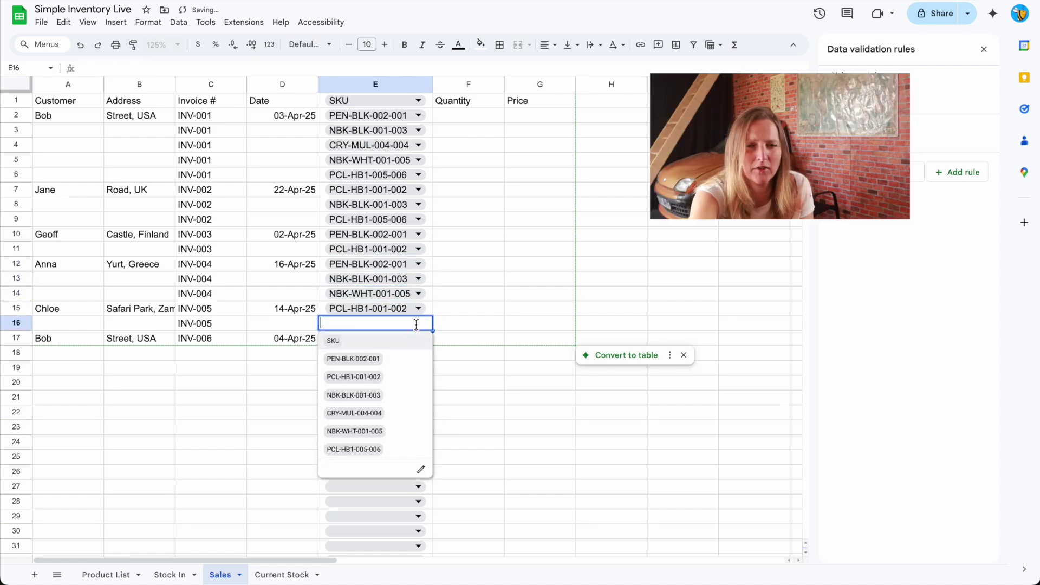
{"action": "left_click", "coordinate": [404, 414]}
{"action": "left_click", "coordinate": [417, 338]}
{"action": "left_click", "coordinate": [395, 376]}
- Enter the quantities 1, 2, 3, 1, 4, 1, 3, 1, 2, 2, 1, 3, 4, 1, 5 and 1 down F2:F17
{"action": "left_click", "coordinate": [468, 115]}
{"action": "type", "text": "1"}
{"action": "key", "text": "Return"}
{"action": "type", "text": "2"}
{"action": "key", "text": "Return"}
{"action": "type", "text": "1 4 1 3 1 2  4"}
{"action": "key", "text": "Up"}
{"action": "type", "text": "2"}
{"action": "key", "text": "Return"}
{"action": "type", "text": "1"}
{"action": "key", "text": "Return"}
{"action": "type", "text": "3"}
{"action": "key", "text": "Return"}
{"action": "type", "text": "4 1"}
{"action": "key", "text": "Return"}
{"action": "type", "text": "5"}
{"action": "key", "text": "Return"}
{"action": "type", "text": "1"}
- Enter =xlookup(E2,'Product List'!F:F,'Product List'!G:G) in G2 of the Sales sheet and fill it down to G17
{"action": "left_click", "coordinate": [536, 116]}
{"action": "type", "text": "=xlookup("}
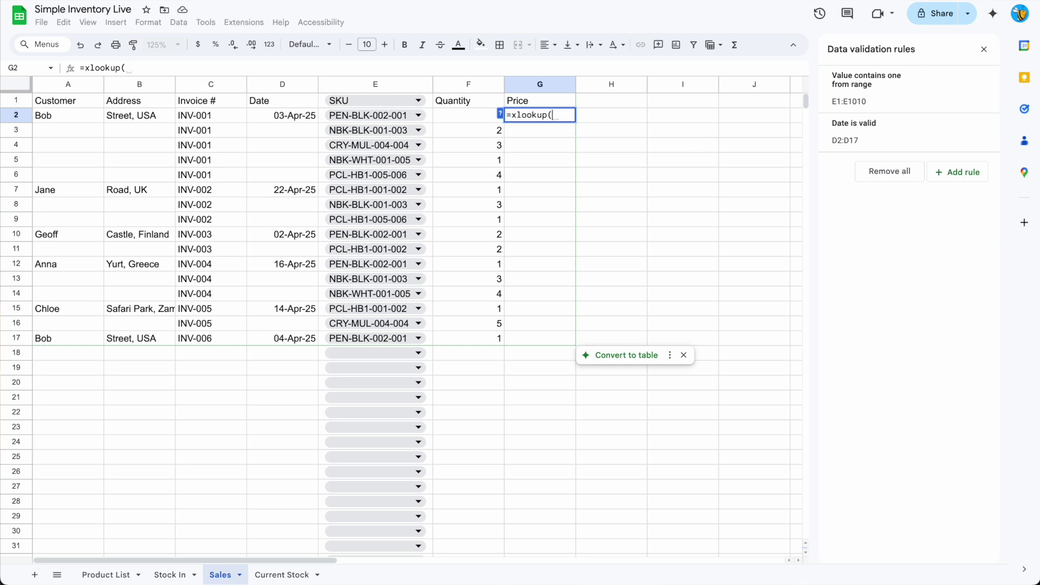
{"action": "left_click", "coordinate": [442, 119]}
{"action": "key", "text": "Left"}
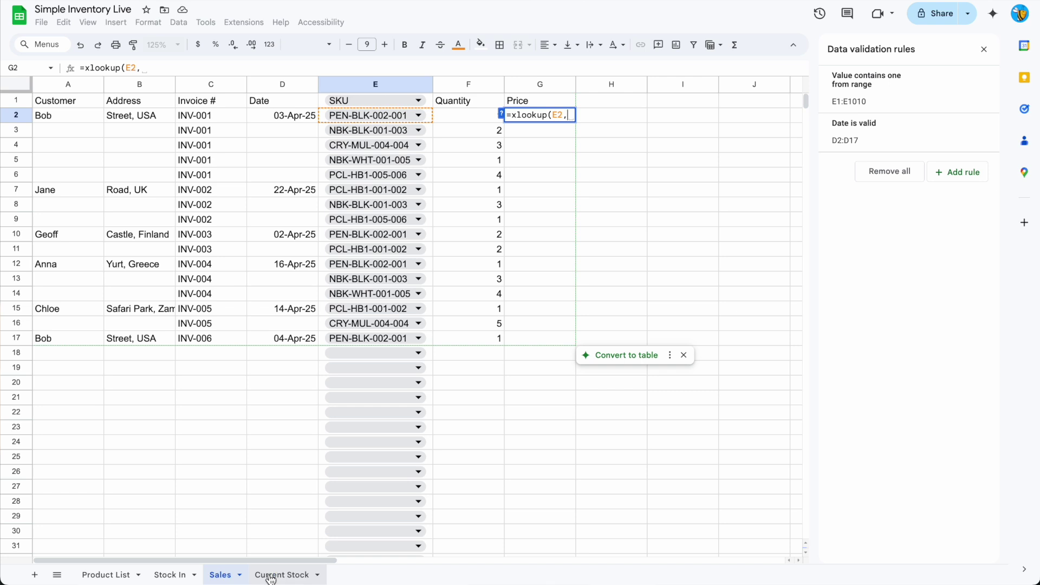
{"action": "left_click", "coordinate": [90, 578]}
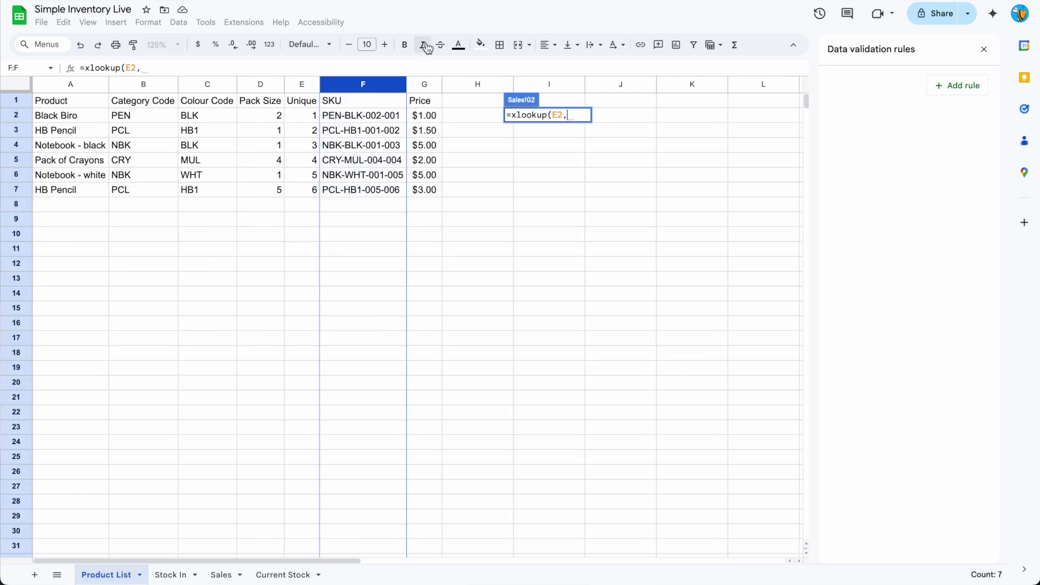
{"action": "left_click", "coordinate": [376, 87]}
{"action": "type", "text": ","}
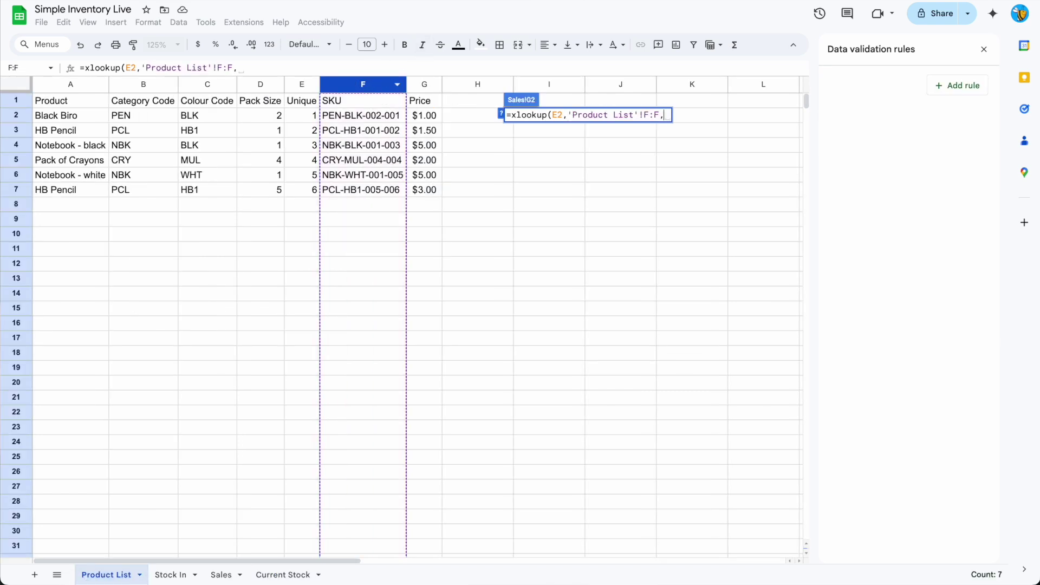
{"action": "left_click", "coordinate": [426, 85]}
{"action": "type", "text": ")"}
{"action": "key", "text": "Return"}
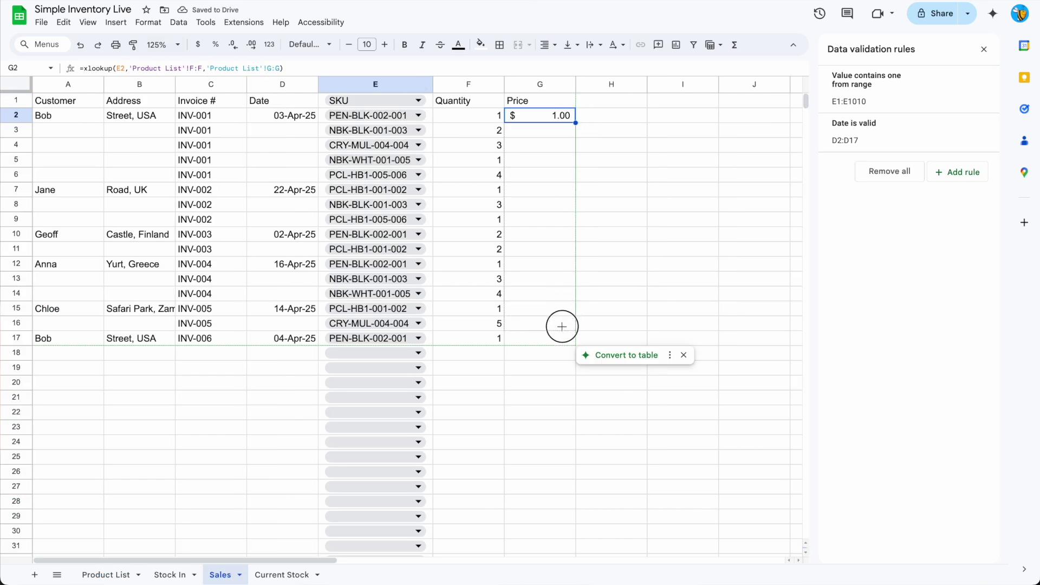
{"action": "left_click_drag", "start_coordinate": [562, 327], "coordinate": [563, 341]}
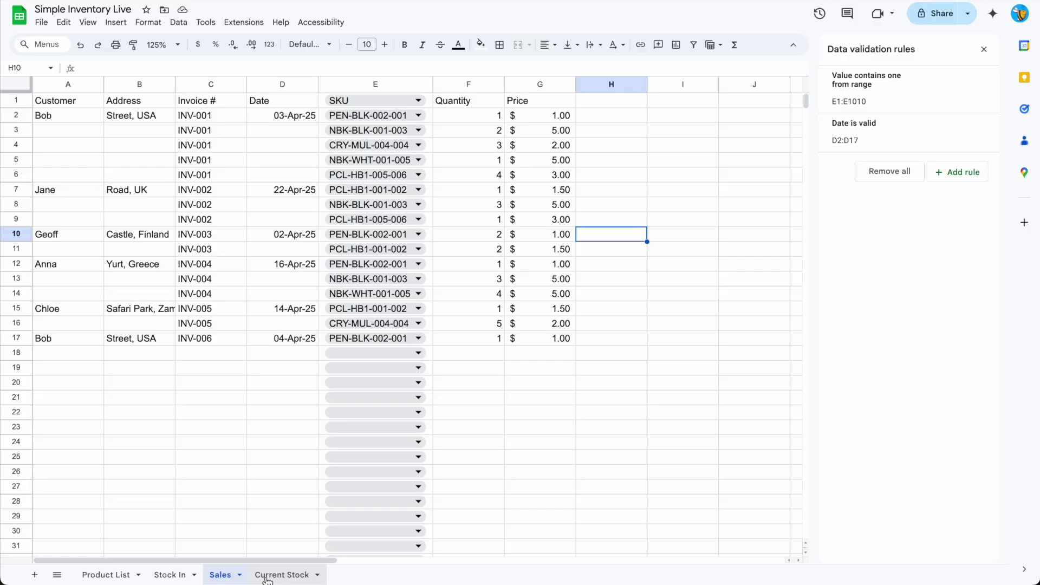
- List the product SKUs on the Current Stock sheet by entering =unique('Product List'!F:F) in A1
{"action": "left_click", "coordinate": [267, 579]}
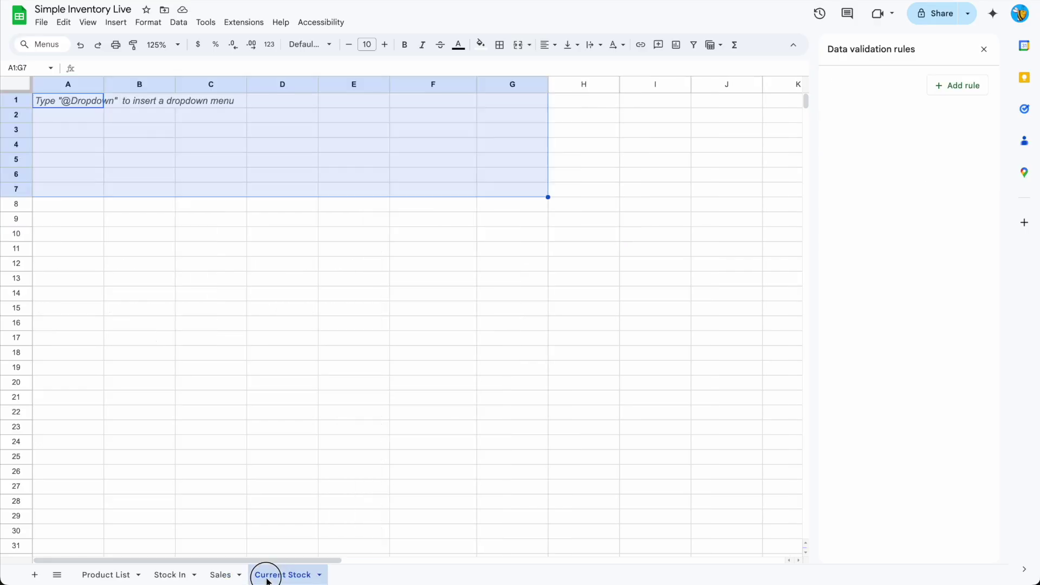
{"action": "left_click", "coordinate": [80, 108]}
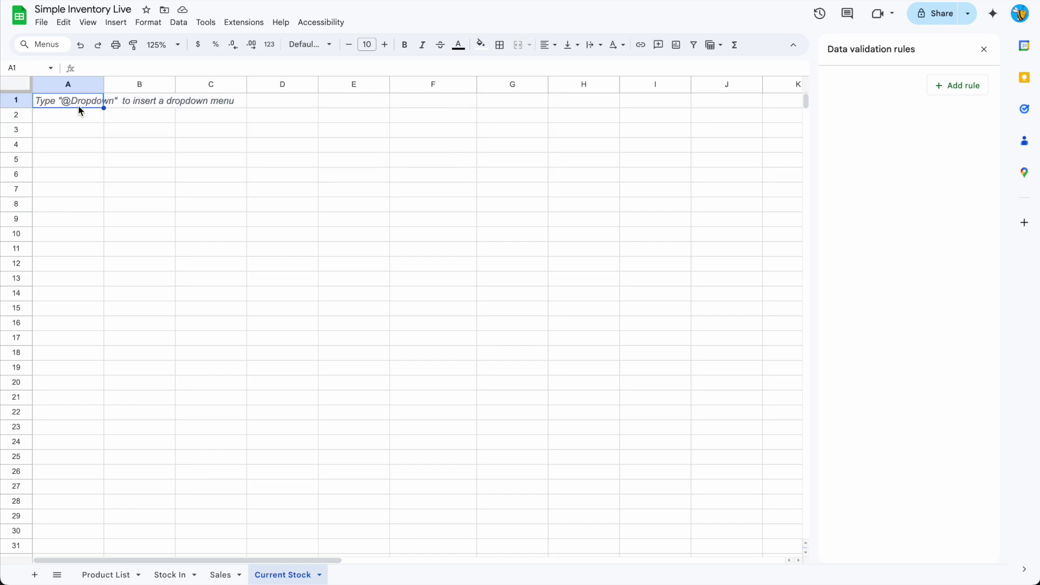
{"action": "type", "text": "=uniqu"}
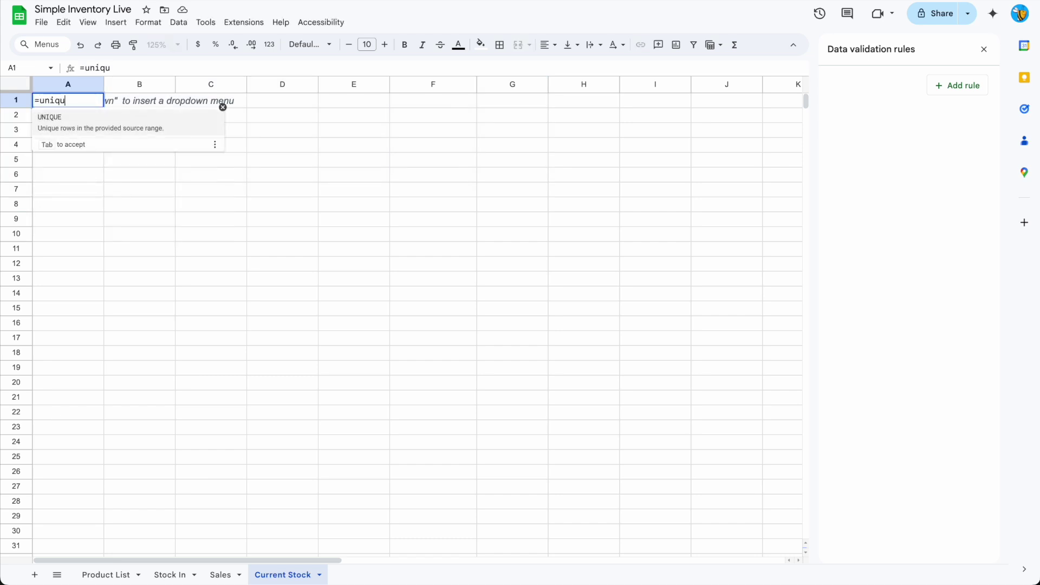
{"action": "type", "text": "e("}
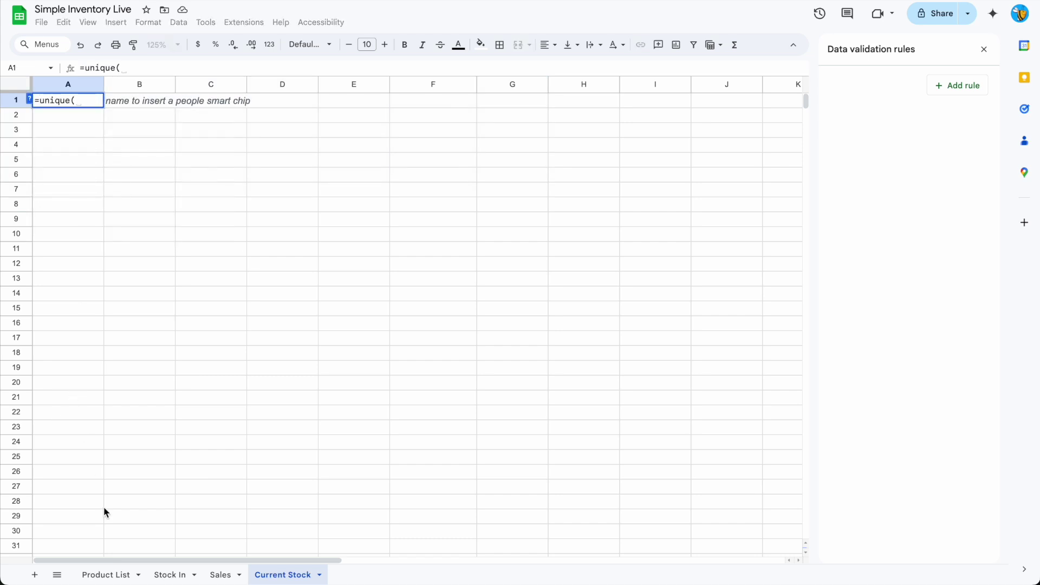
{"action": "left_click", "coordinate": [108, 575]}
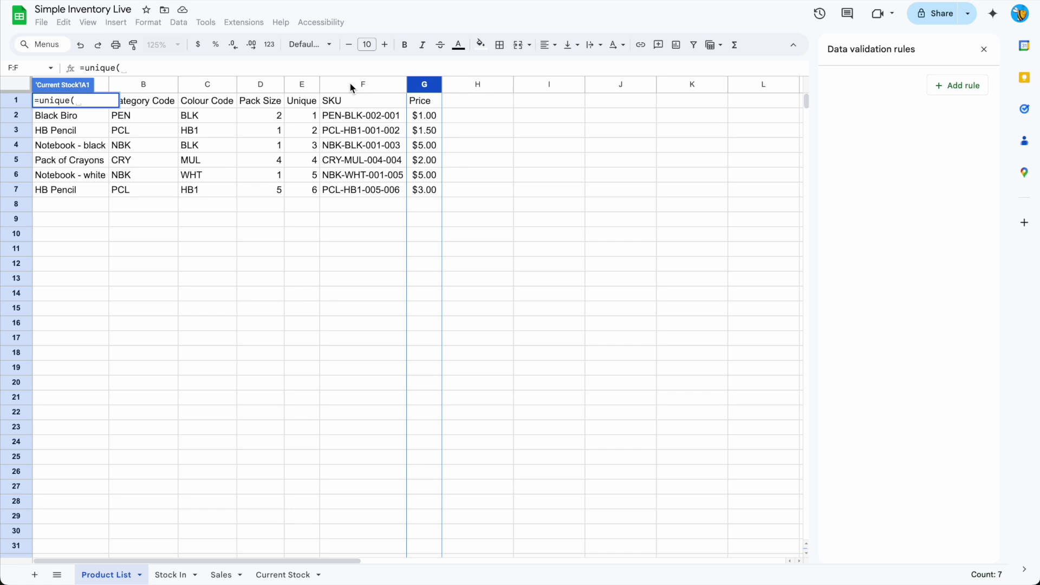
{"action": "left_click", "coordinate": [352, 88]}
{"action": "key", "text": "Return"}
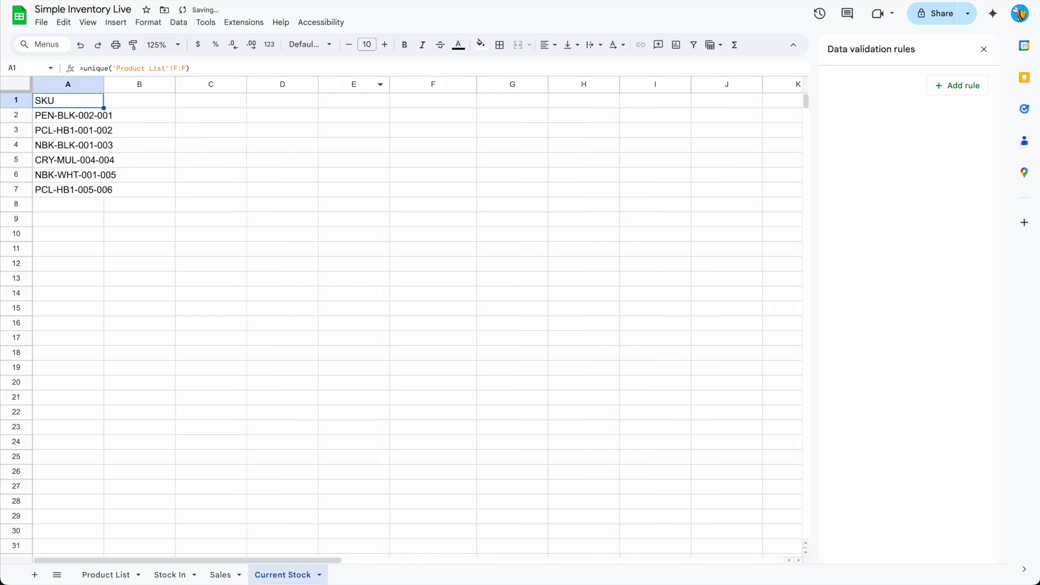
- Add the header Product in B1 of the Current Stock sheet
{"action": "key", "text": "Right"}
{"action": "type", "text": "P"}
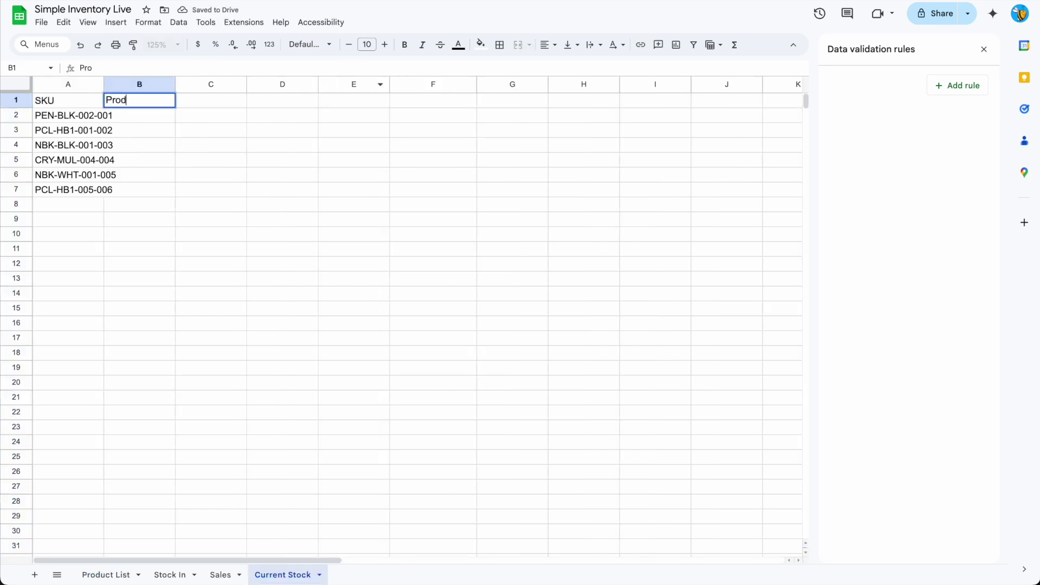
{"action": "key", "text": "Return"}
- Enter =xlookup(A2,'Product List'!F:F,'Product List'!A:A) in B2 and fill it down to B7
{"action": "type", "text": "=xlookup(A2"}
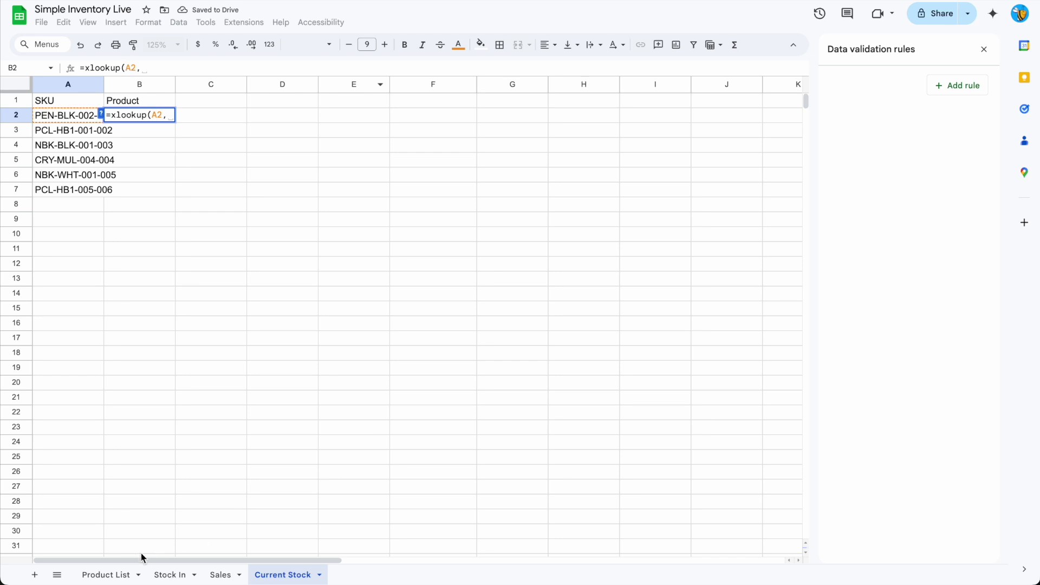
{"action": "type", "text": ","}
{"action": "left_click", "coordinate": [107, 574]}
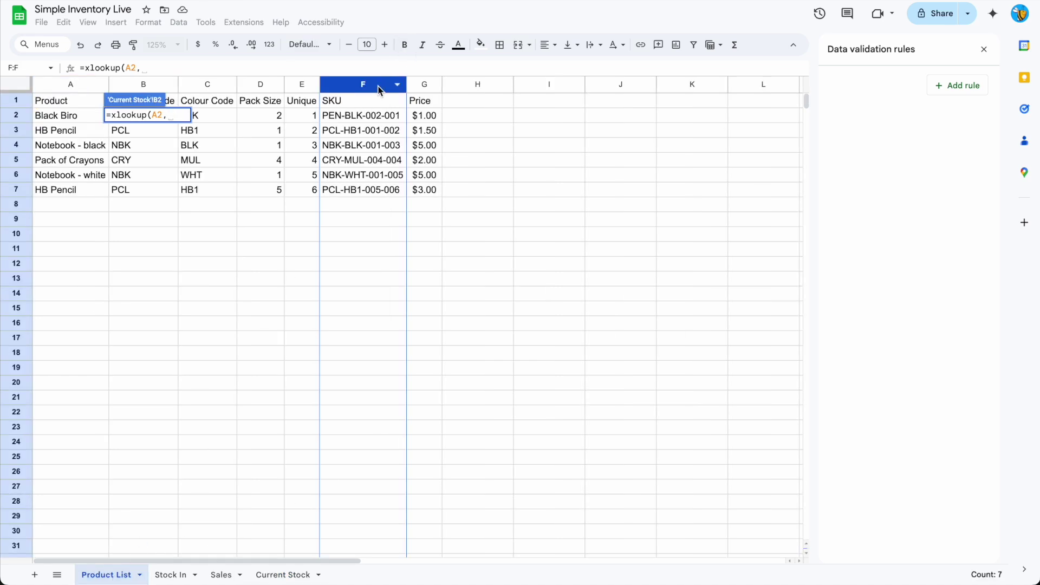
{"action": "left_click", "coordinate": [381, 87]}
{"action": "type", "text": ","}
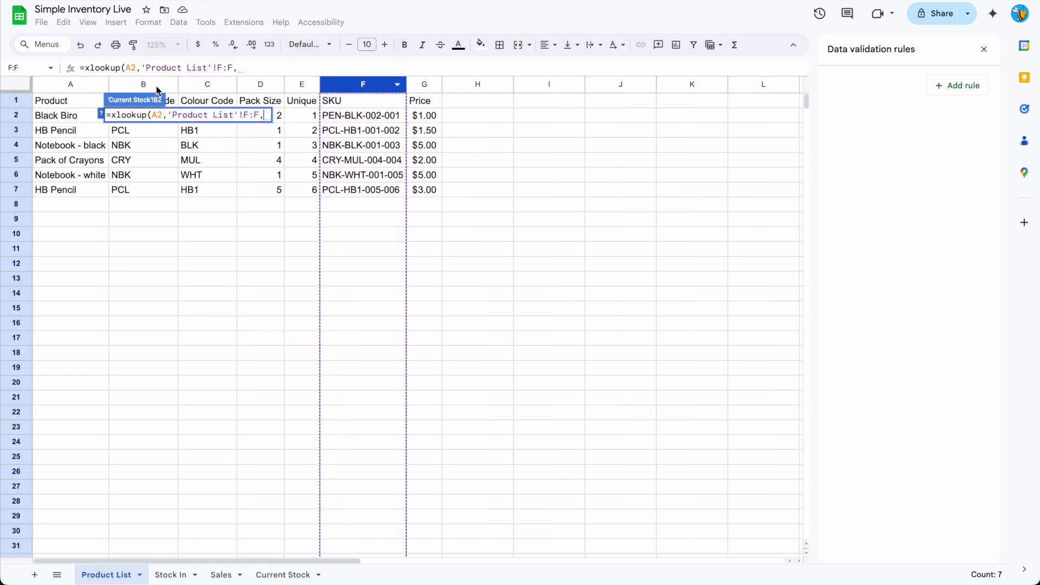
{"action": "left_click", "coordinate": [76, 88]}
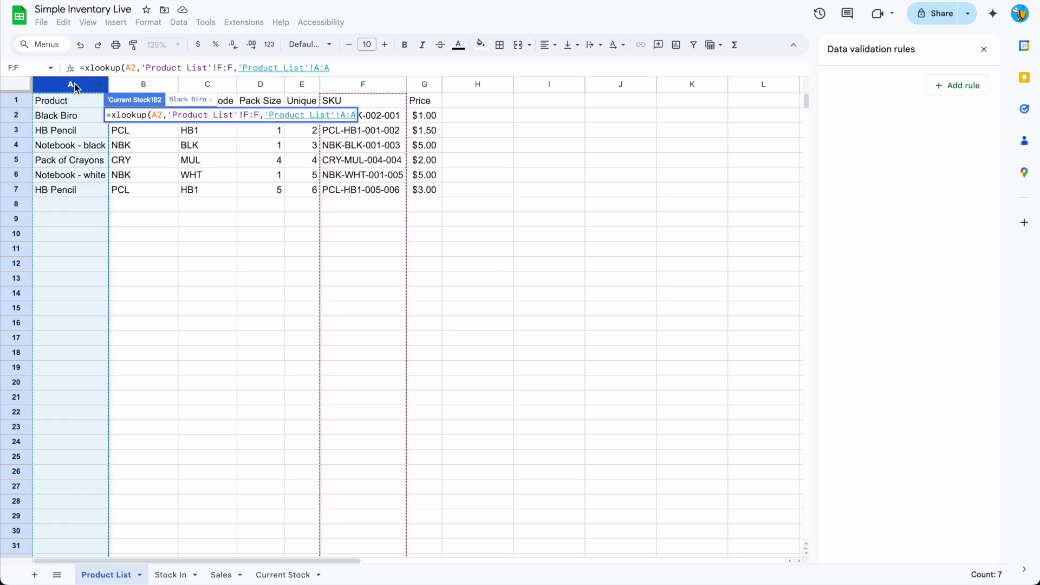
{"action": "key", "text": "Return"}
{"action": "left_click_drag", "start_coordinate": [175, 123], "coordinate": [163, 190]}
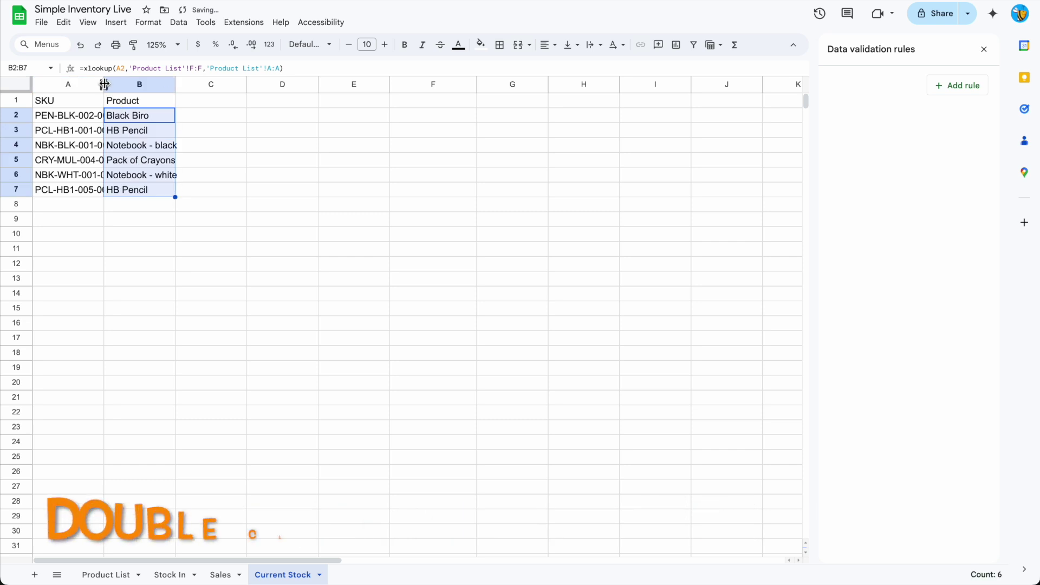
- Fit columns A and B to their contents and add the header Stock In in C1
{"action": "double_click", "coordinate": [104, 84]}
{"action": "double_click", "coordinate": [191, 84]}
{"action": "left_click", "coordinate": [231, 100]}
{"action": "type", "text": "Stock In"}
{"action": "key", "text": "Return"}
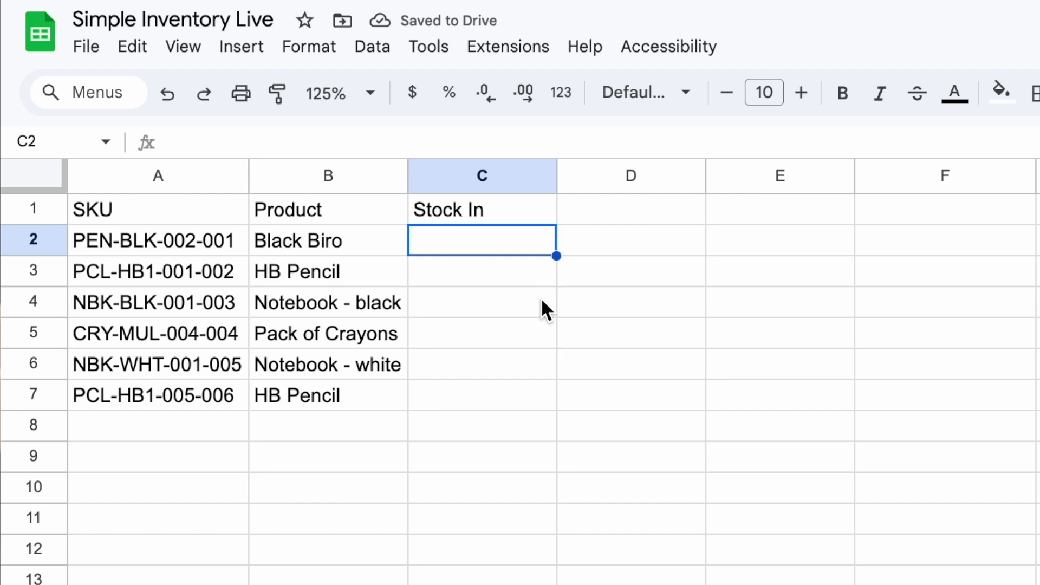
- Total the received quantities with =sumifs('Stock In'!B:B,'Stock In'!A:A,A2) in C2 and apply the suggested autofill down to C7
{"action": "type", "text": "=sumi"}
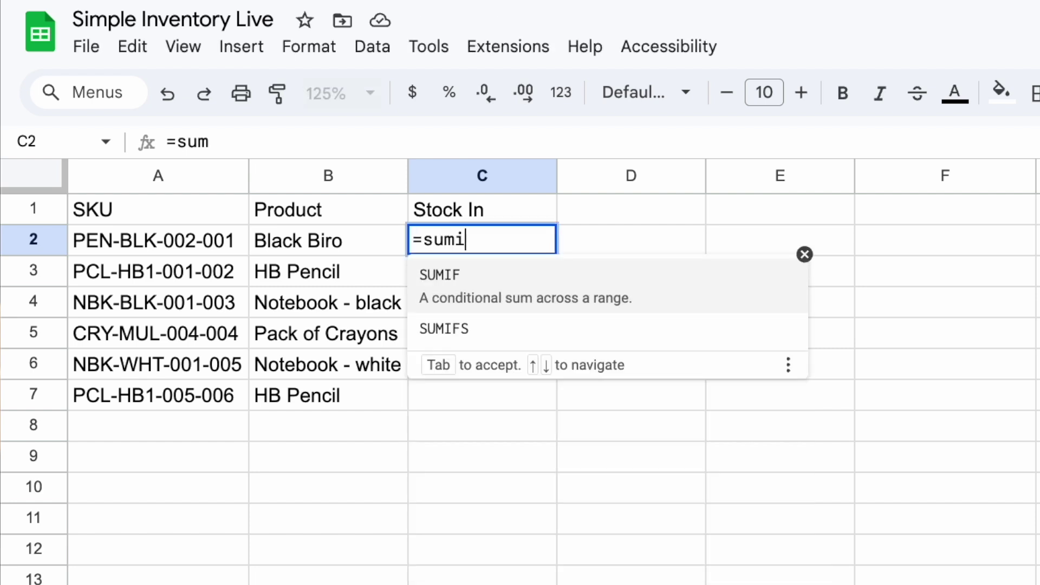
{"action": "type", "text": "fs("}
{"action": "left_click", "coordinate": [433, 584]}
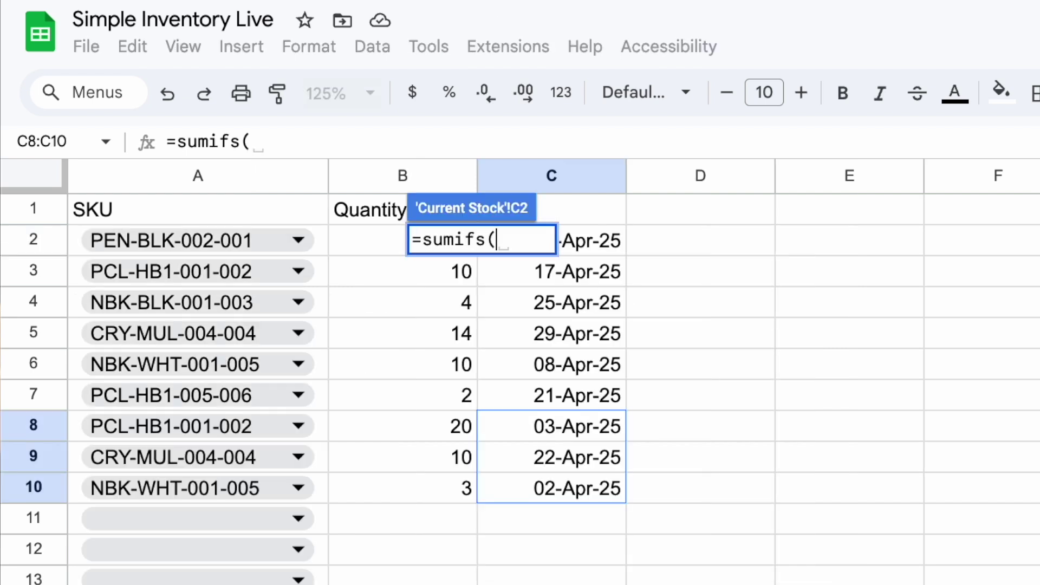
{"action": "left_click", "coordinate": [428, 176]}
{"action": "type", "text": ","}
{"action": "left_click", "coordinate": [227, 174]}
{"action": "type", "text": ","}
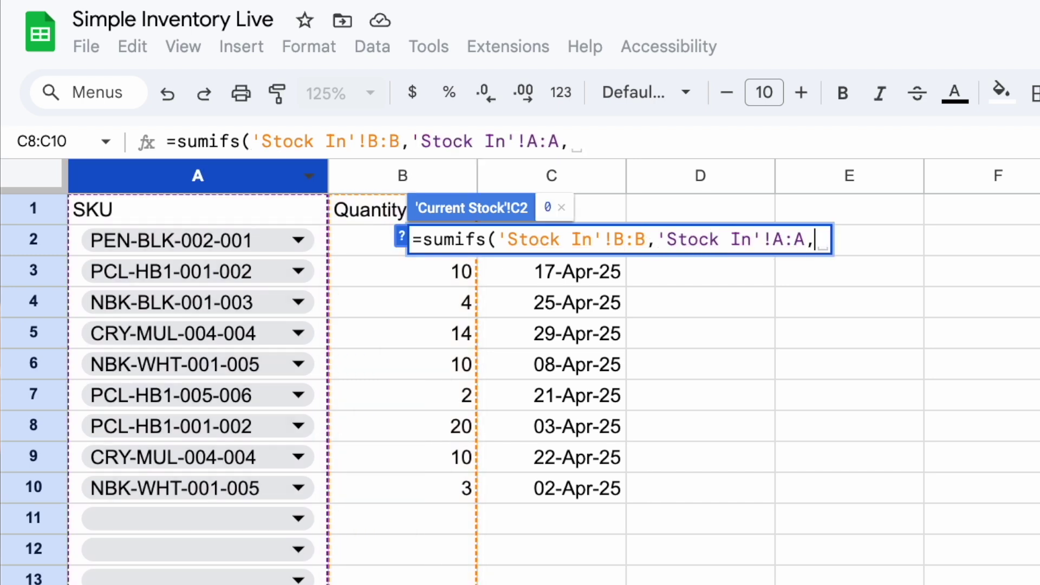
{"action": "left_click", "coordinate": [411, 583]}
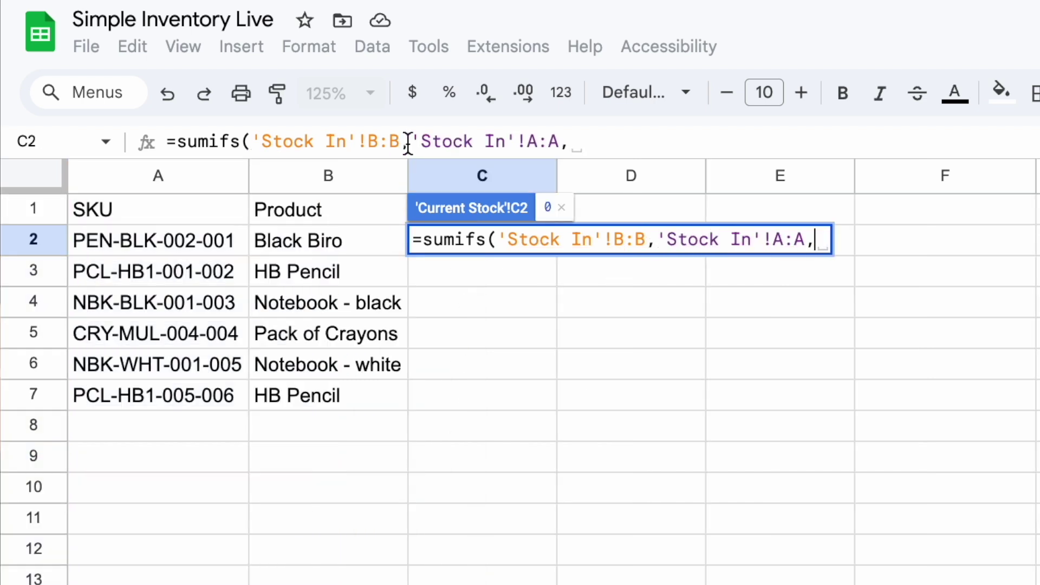
{"action": "left_click", "coordinate": [158, 239]}
{"action": "key", "text": "Return"}
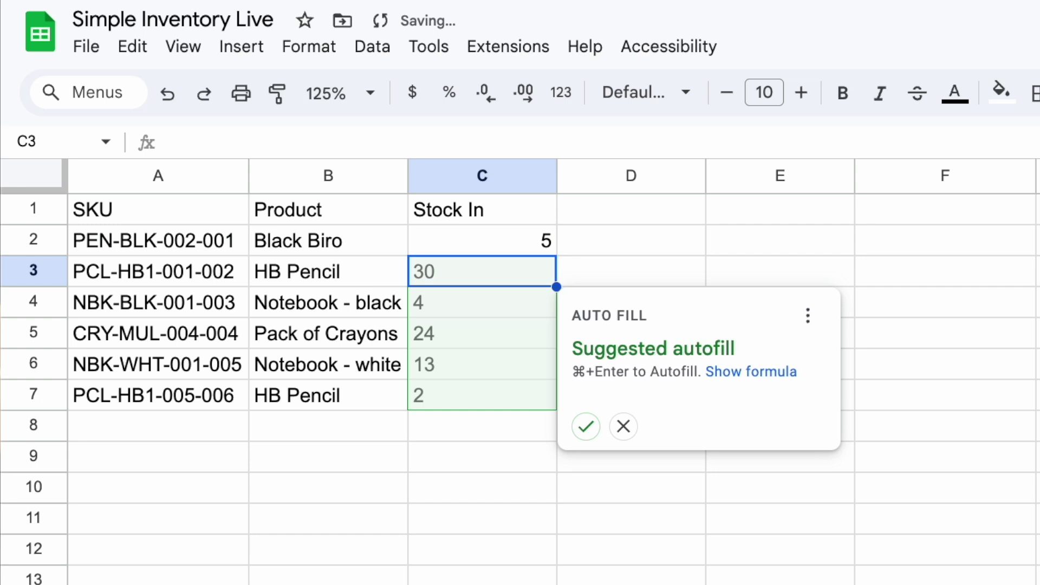
{"action": "left_click", "coordinate": [585, 426]}
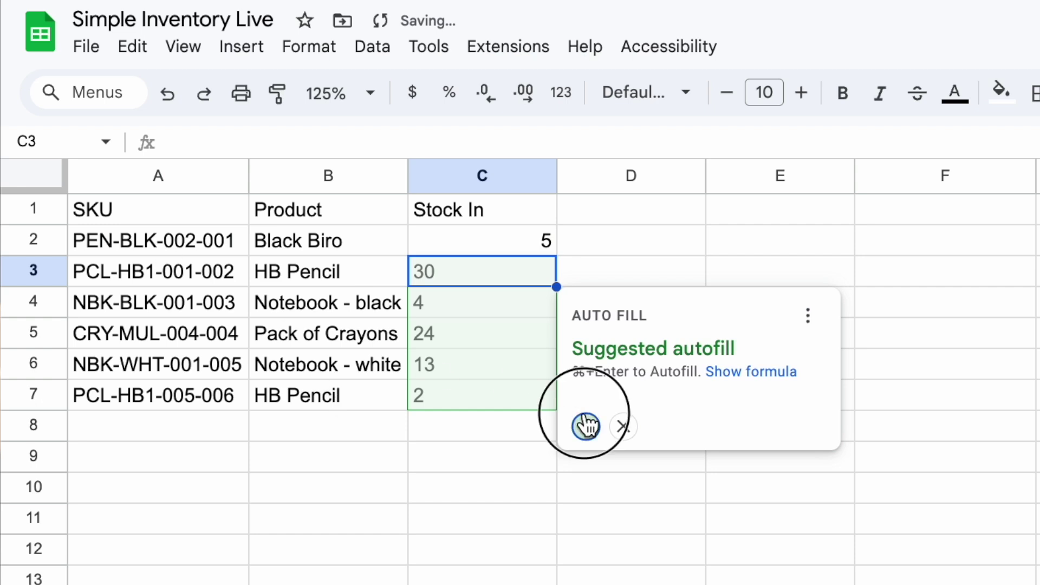
- Add the header Stock Out in D1
{"action": "left_click", "coordinate": [528, 219]}
{"action": "key", "text": "Right"}
{"action": "type", "text": "St"}
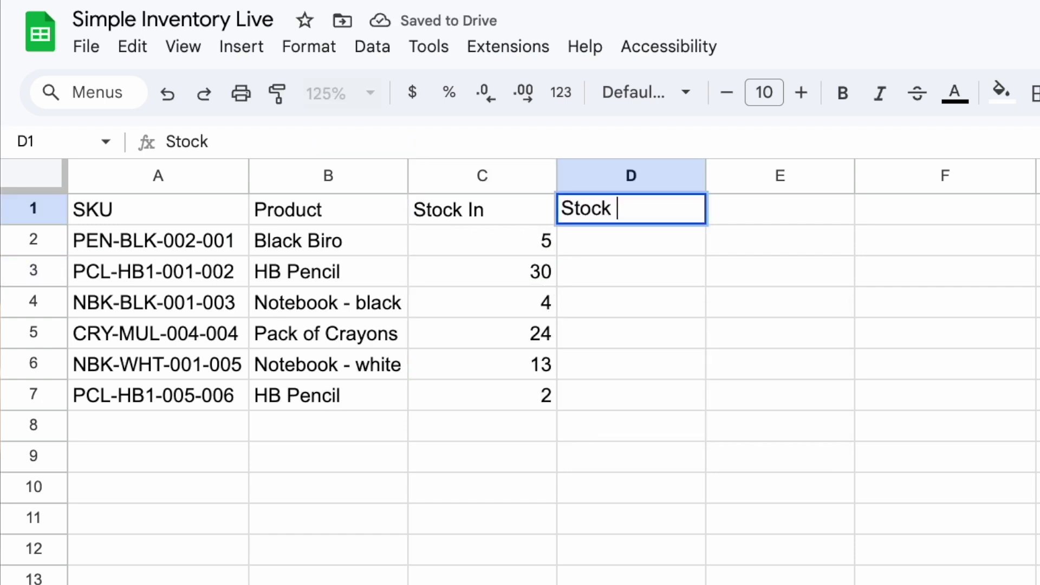
{"action": "type", "text": "ock Out"}
{"action": "key", "text": "Return"}
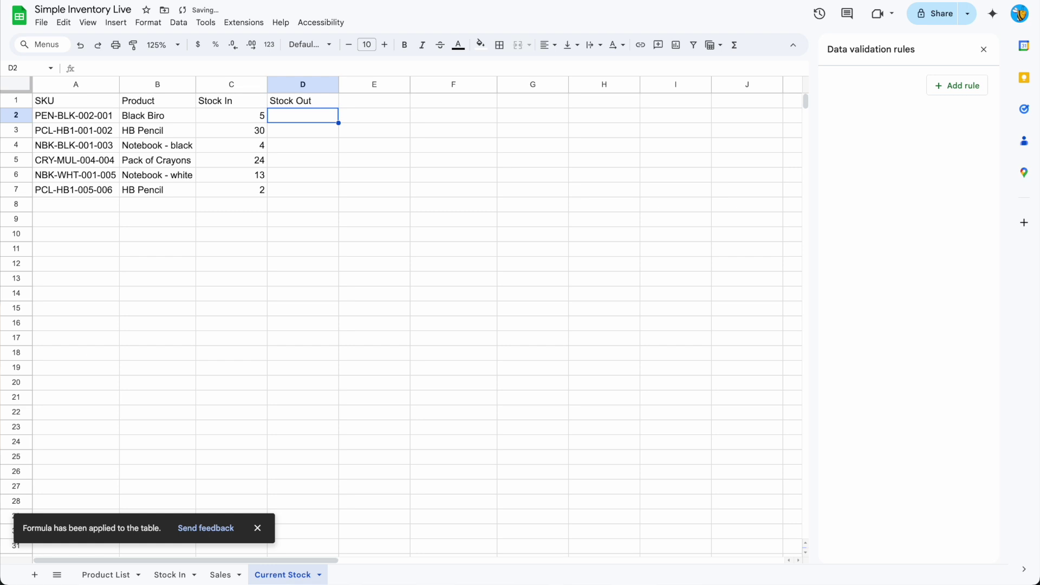
- Total the sold quantities with =sumifs(Sales!F:F,Sales!E:E,A2) in D2 and apply the suggested autofill down to D7
{"action": "type", "text": "=sumifs("}
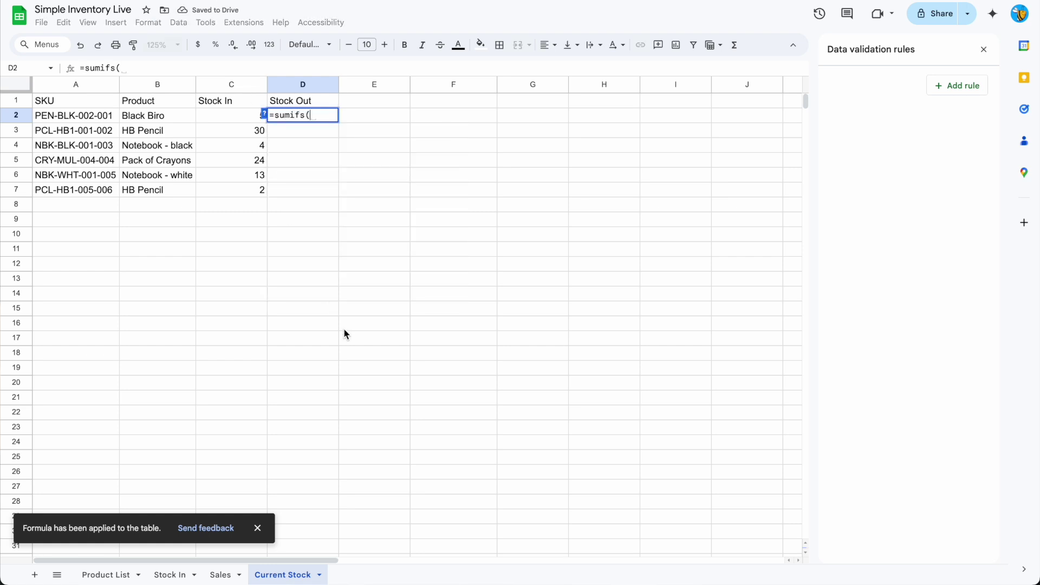
{"action": "left_click", "coordinate": [220, 575]}
{"action": "key", "text": "Escape"}
{"action": "type", "text": "=sumifs("}
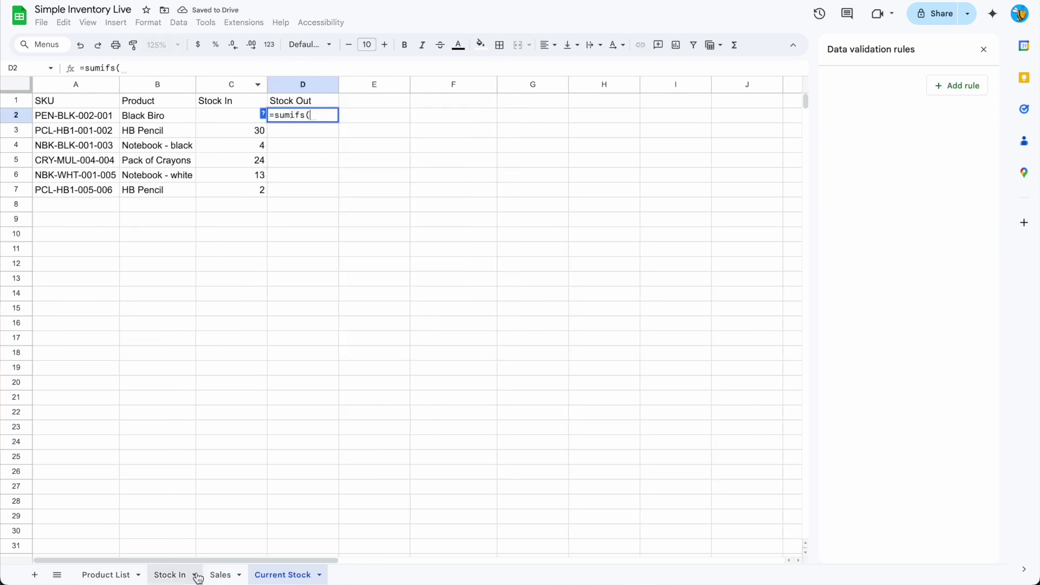
{"action": "left_click", "coordinate": [221, 575]}
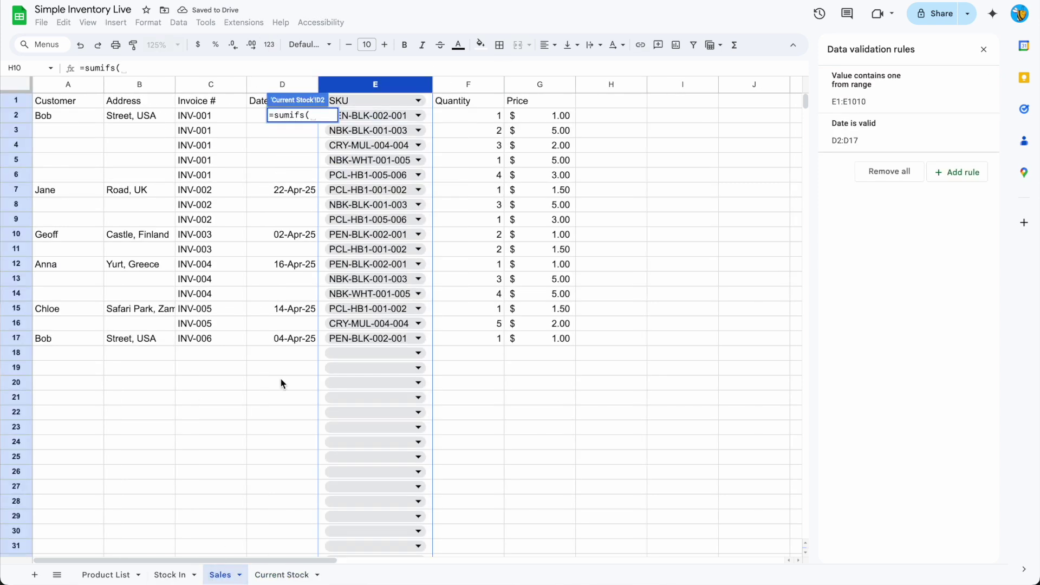
{"action": "left_click", "coordinate": [479, 85]}
{"action": "type", "text": ","}
{"action": "left_click", "coordinate": [399, 84]}
{"action": "type", "text": ","}
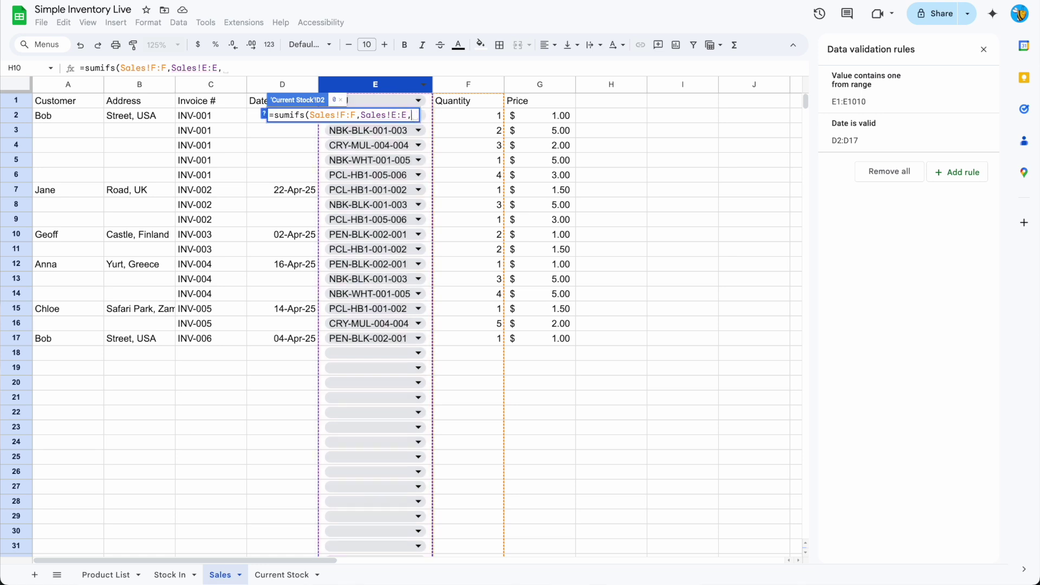
{"action": "left_click", "coordinate": [281, 574]}
{"action": "left_click", "coordinate": [68, 117]}
{"action": "key", "text": "Return"}
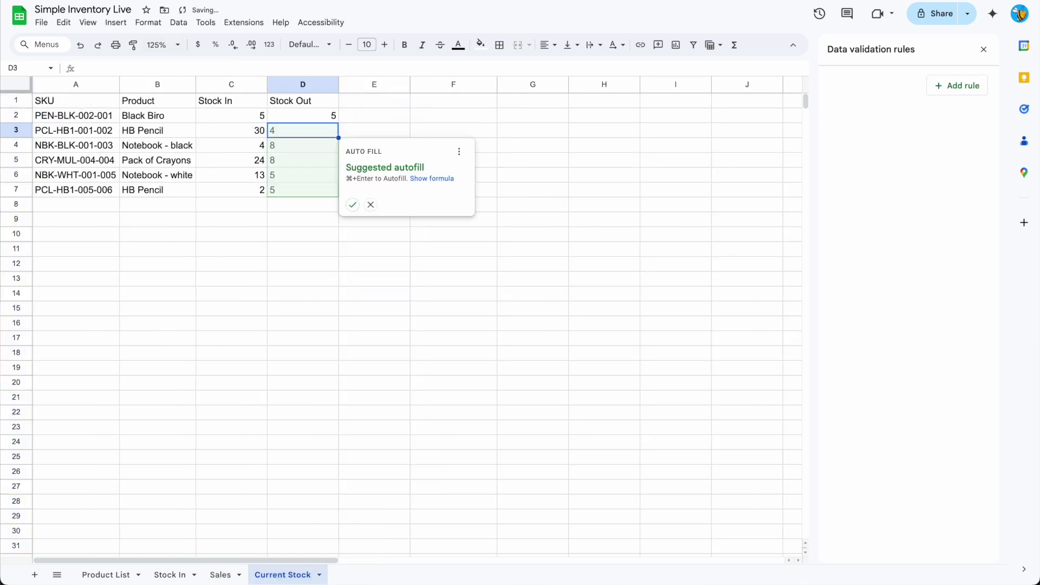
{"action": "left_click", "coordinate": [353, 204]}
- Add the header Inventory in E1
{"action": "left_click", "coordinate": [292, 154]}
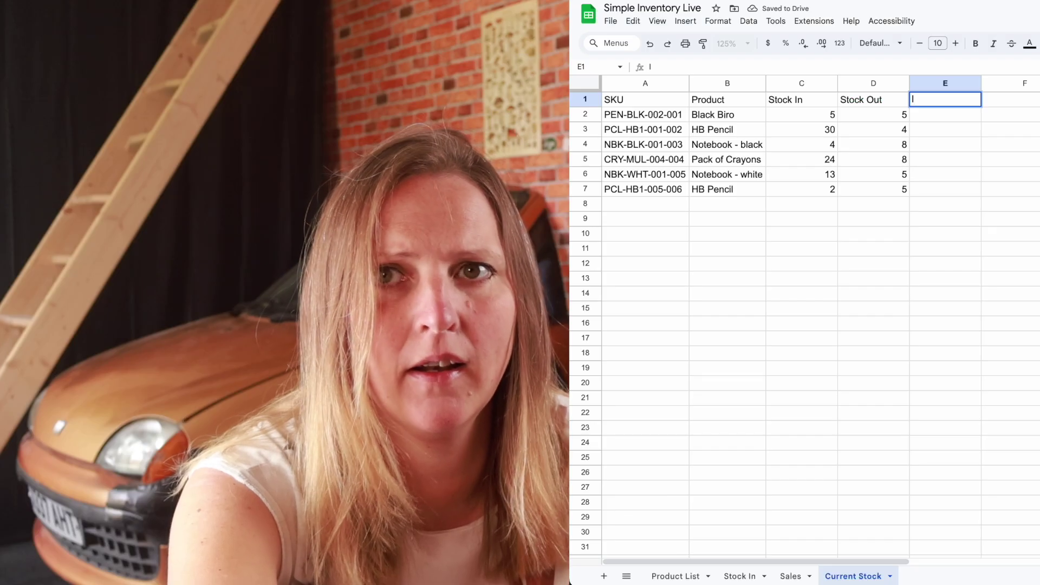
{"action": "type", "text": "In"}
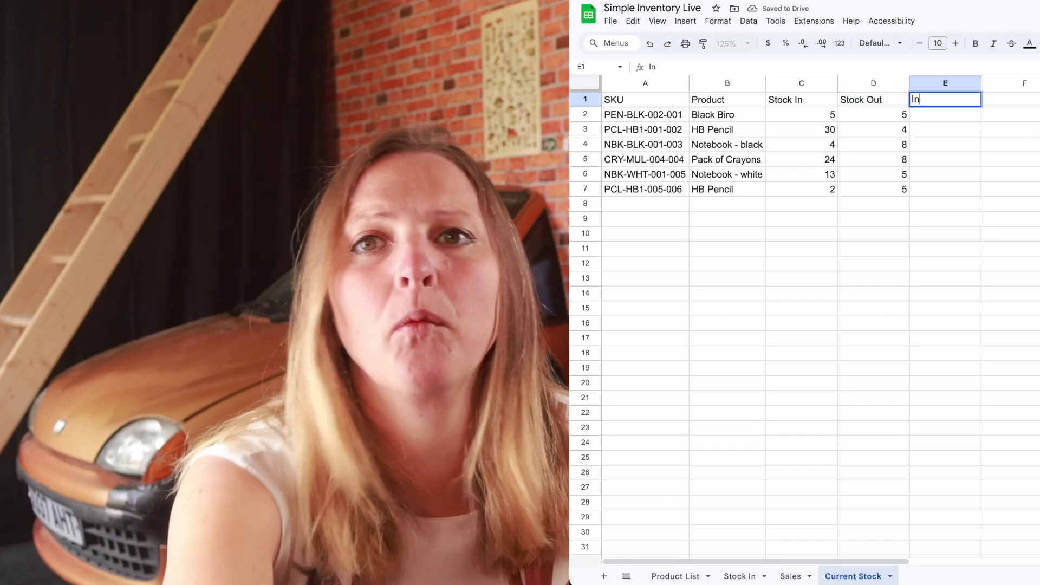
{"action": "type", "text": "ventory"}
{"action": "key", "text": "Return"}
- Calculate the remaining stock with =C2-D2 in E2 and apply the suggested autofill down to E7
{"action": "type", "text": "=D2"}
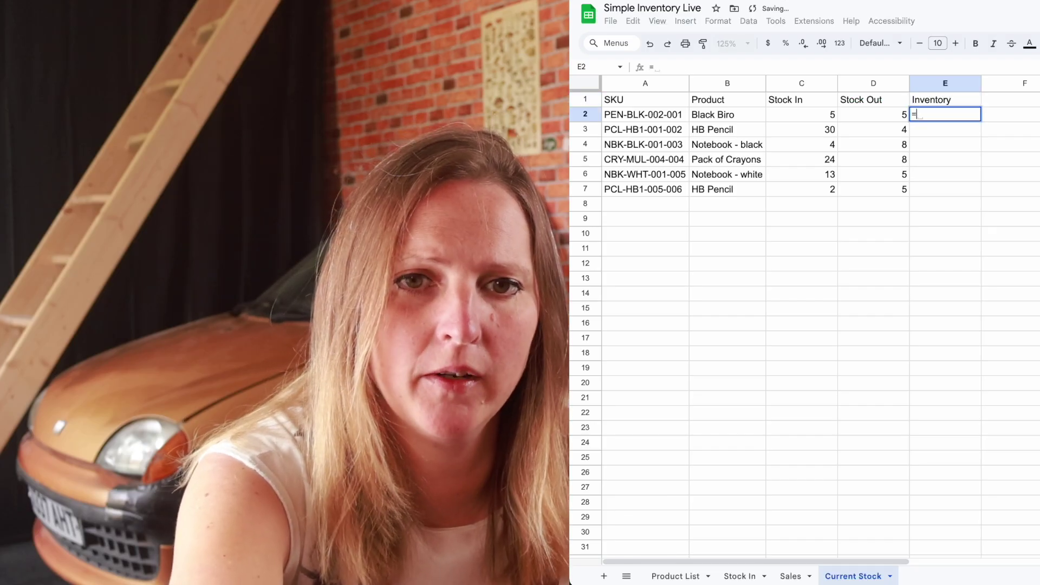
{"action": "key", "text": "BackSpace"}
{"action": "key", "text": "BackSpace"}
{"action": "type", "text": "C2-D2"}
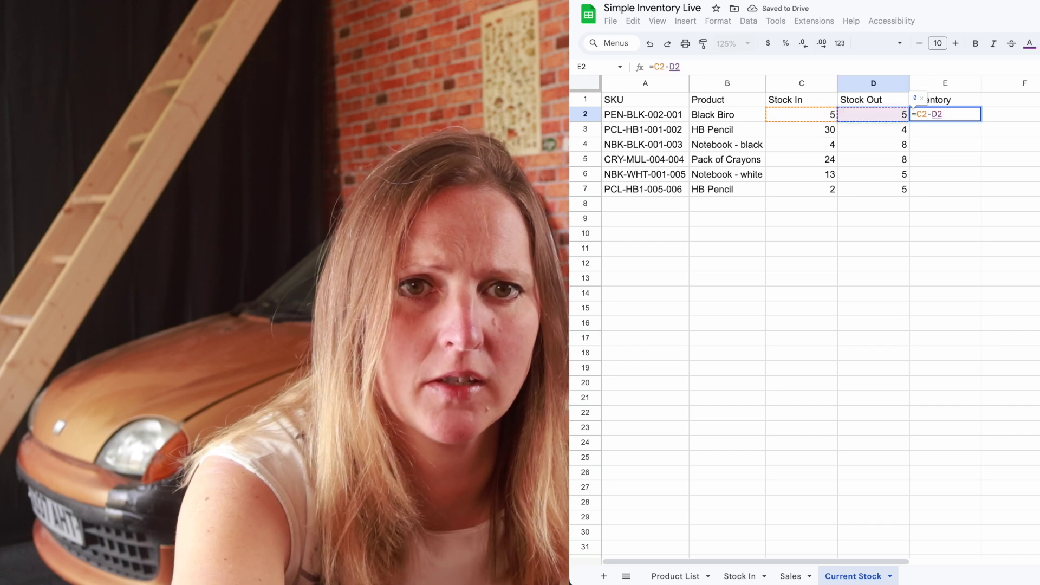
{"action": "key", "text": "Return"}
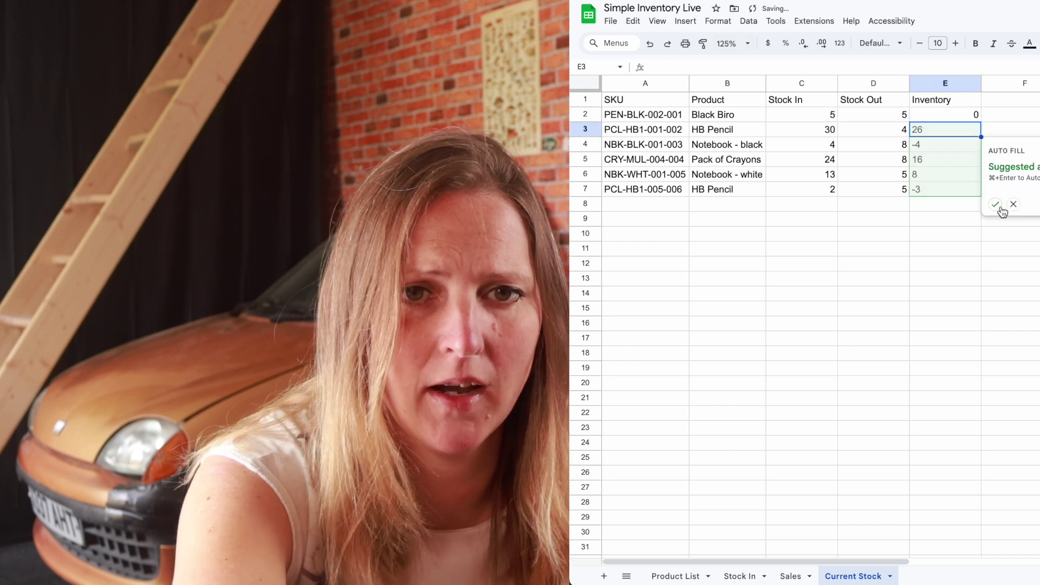
{"action": "left_click", "coordinate": [995, 204]}
- Check the Inventory values in E2:E7 and the Notebook - black row for stock shortages
{"action": "left_click_drag", "start_coordinate": [975, 118], "coordinate": [975, 190]}
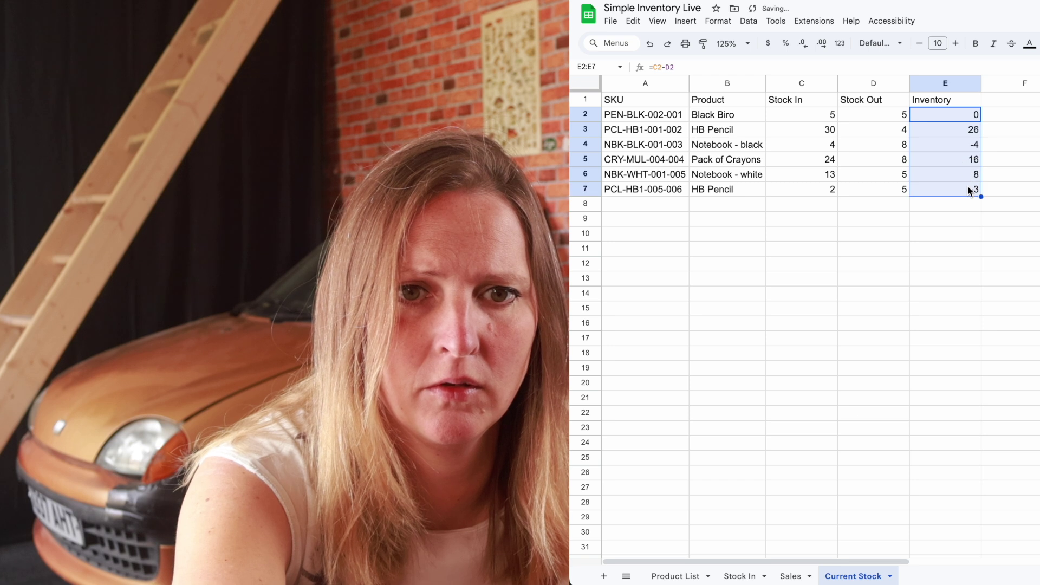
{"action": "left_click", "coordinate": [712, 147]}
{"action": "left_click_drag", "start_coordinate": [711, 147], "coordinate": [950, 143]}
{"action": "left_click_drag", "start_coordinate": [664, 142], "coordinate": [960, 144]}
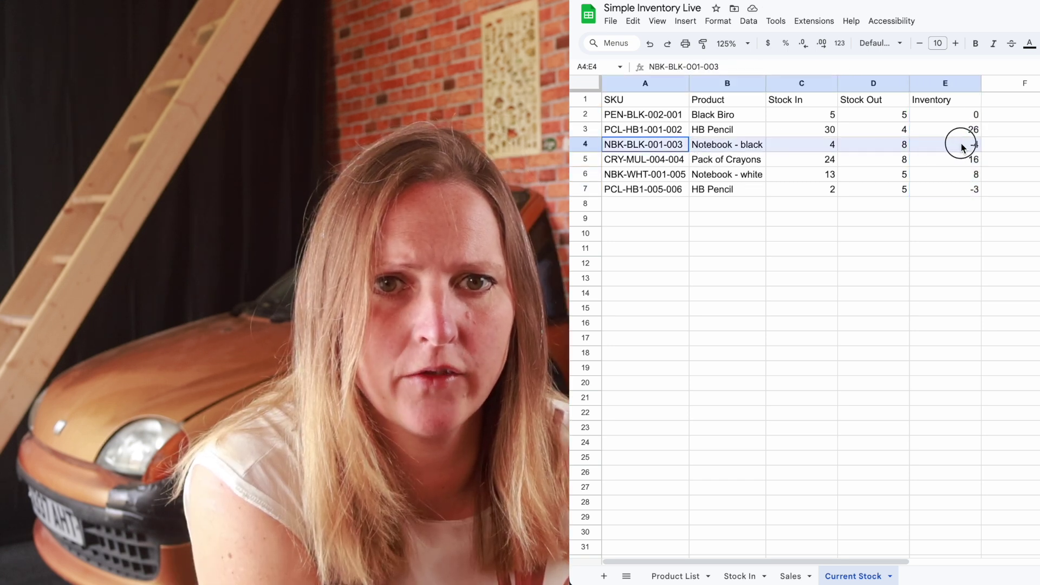
{"action": "left_click", "coordinate": [827, 147]}
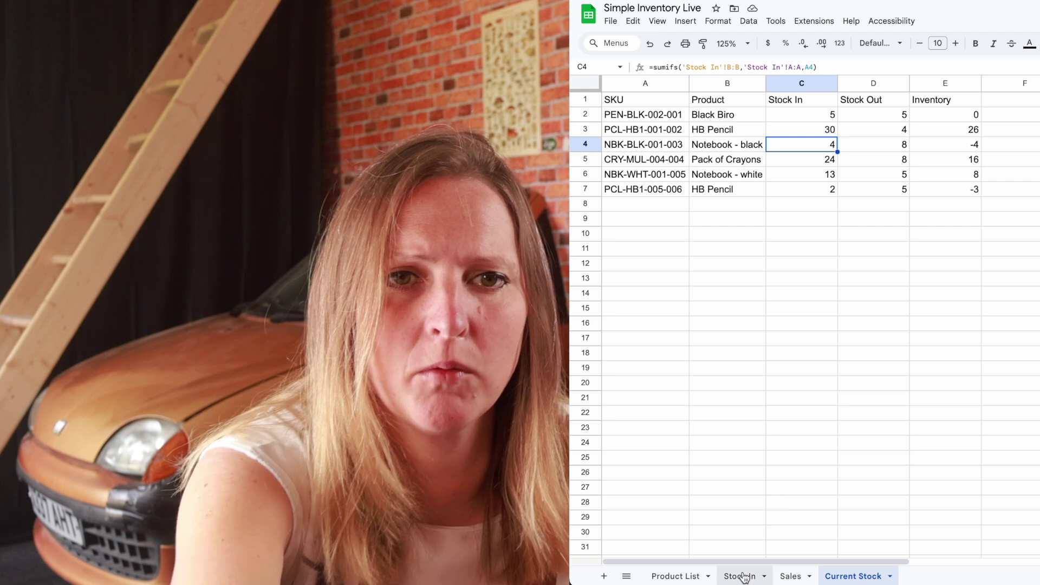
- Add a record in row 11 of the Stock In sheet with SKU PEN-BLK-002-001, quantity 4 and date 12-May-25
{"action": "left_click", "coordinate": [740, 575]}
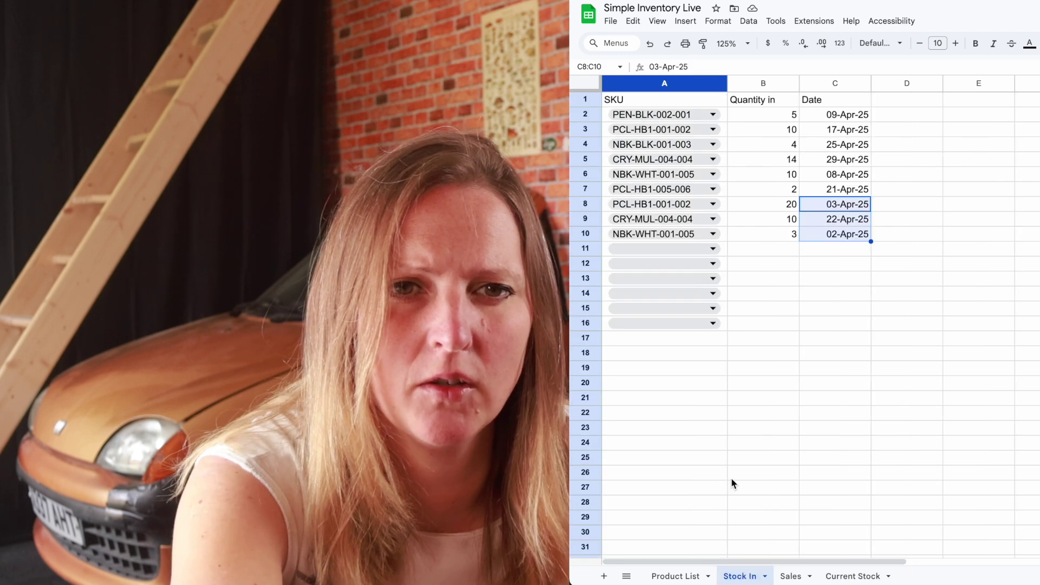
{"action": "left_click", "coordinate": [712, 248]}
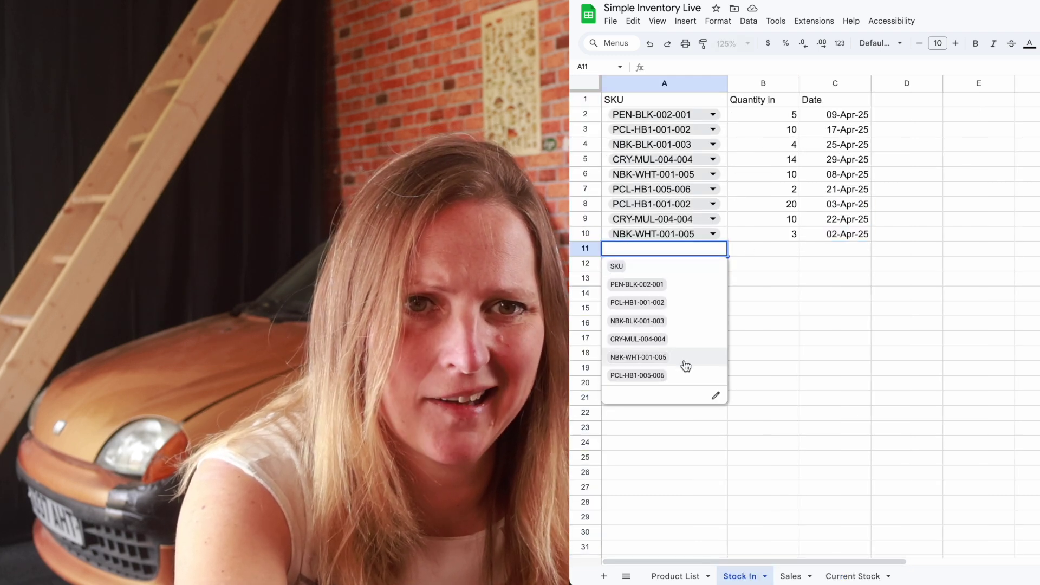
{"action": "left_click", "coordinate": [677, 284]}
{"action": "left_click", "coordinate": [783, 246]}
{"action": "type", "text": "4"}
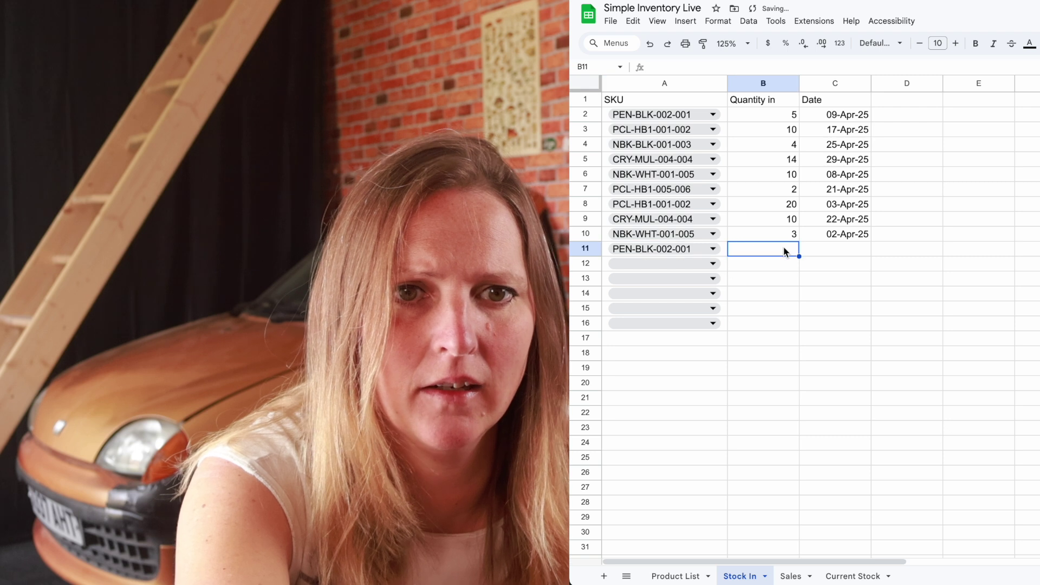
{"action": "left_click", "coordinate": [848, 254]}
{"action": "double_click", "coordinate": [848, 254]}
{"action": "left_click", "coordinate": [801, 350]}
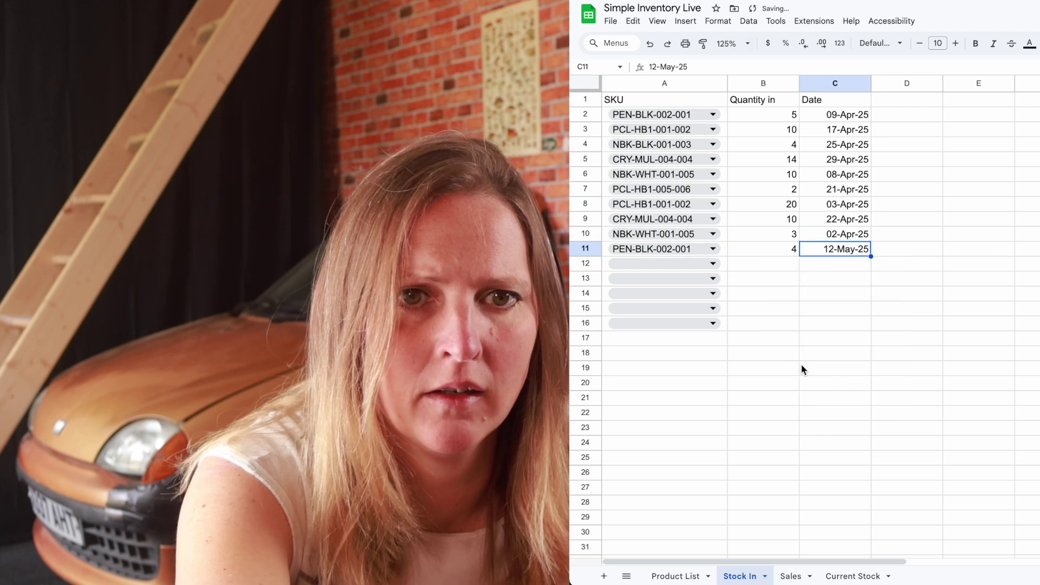
- Change the SKU of the Stock In record in row 11 to NBK-BLK-001-003 and return to the Current Stock sheet
{"action": "left_click", "coordinate": [853, 576]}
{"action": "left_click", "coordinate": [794, 576]}
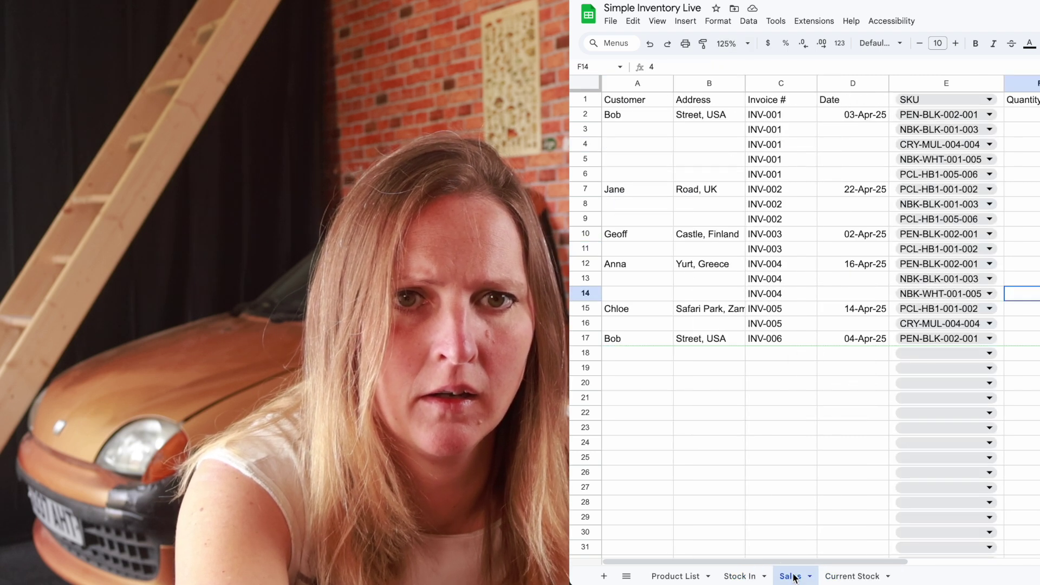
{"action": "left_click", "coordinate": [740, 576]}
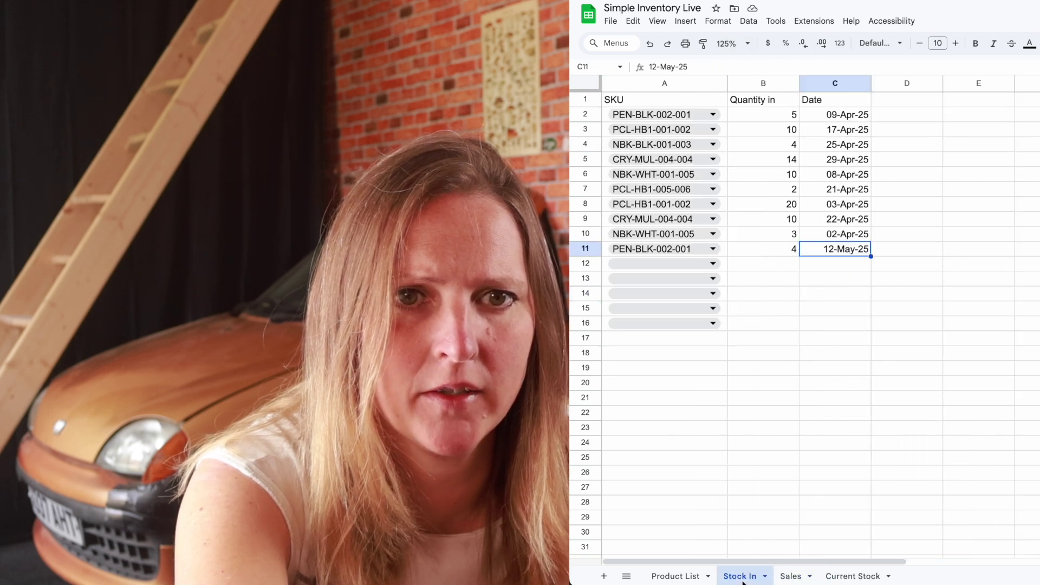
{"action": "left_click", "coordinate": [712, 250]}
{"action": "left_click", "coordinate": [698, 322]}
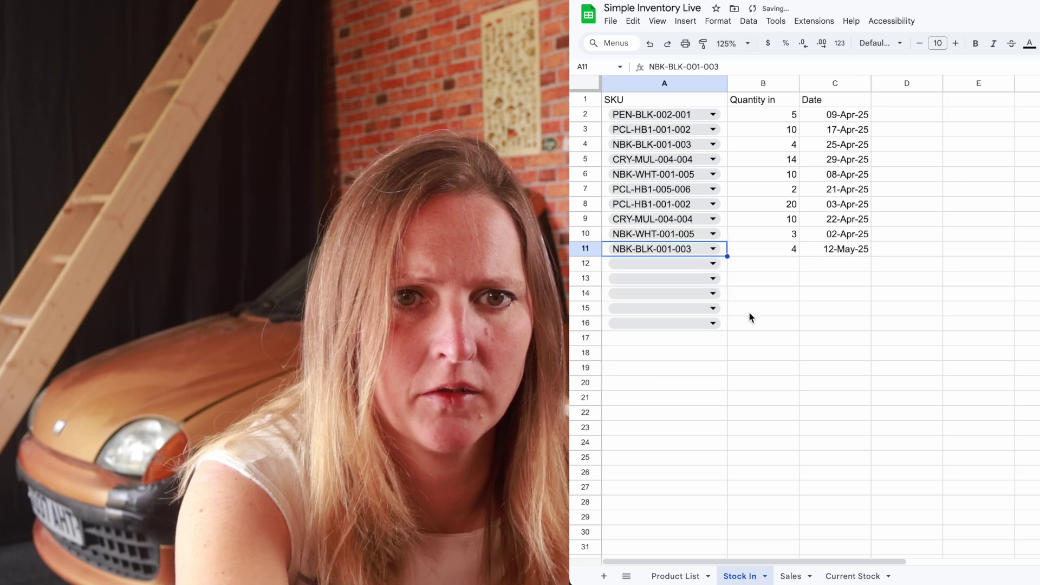
{"action": "left_click", "coordinate": [789, 278]}
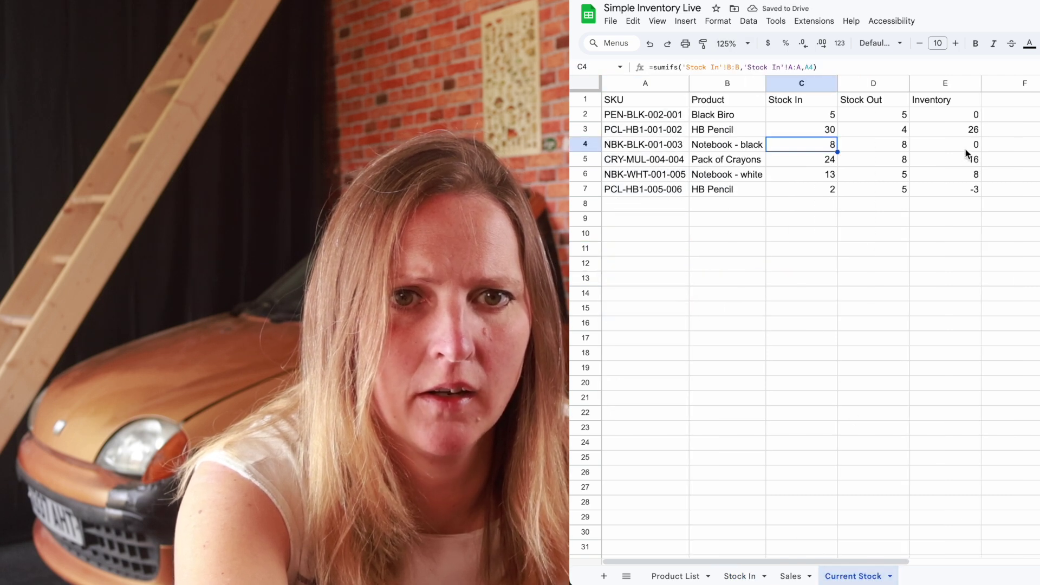
- Check the inventory of Notebook - black and the PCL-HB1-005-006 row on the Current Stock sheet
{"action": "left_click", "coordinate": [966, 148]}
{"action": "left_click", "coordinate": [974, 190]}
{"action": "left_click_drag", "start_coordinate": [974, 189], "coordinate": [675, 197]}
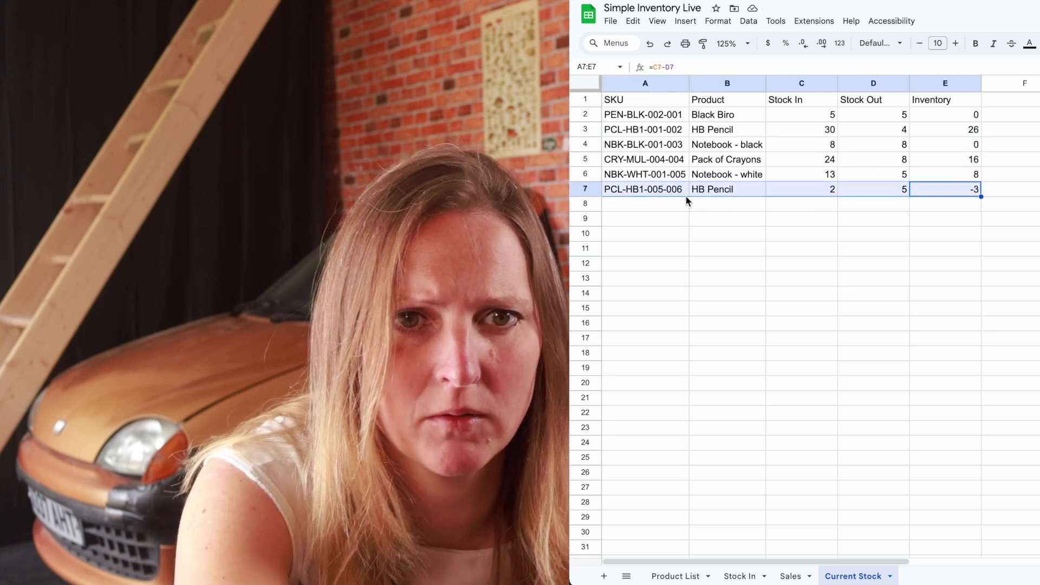
{"action": "left_click", "coordinate": [739, 576]}
{"action": "left_click", "coordinate": [852, 576]}
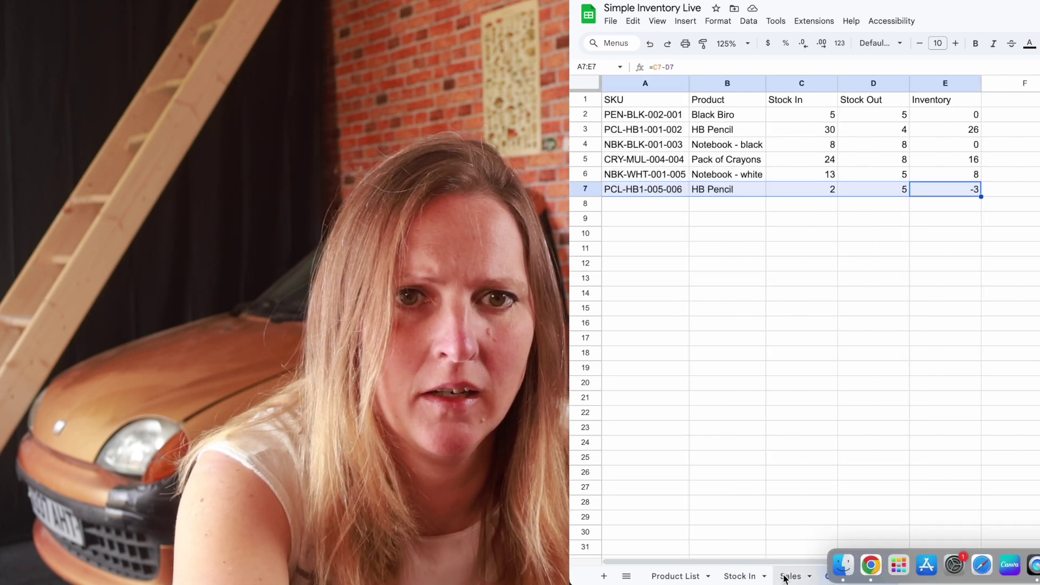
- Record 6 units of PCL-HB1-005-006 dated 13-May-25 in row 12 of the Stock In sheet and return to Current Stock
{"action": "left_click", "coordinate": [741, 576]}
{"action": "left_click", "coordinate": [711, 264]}
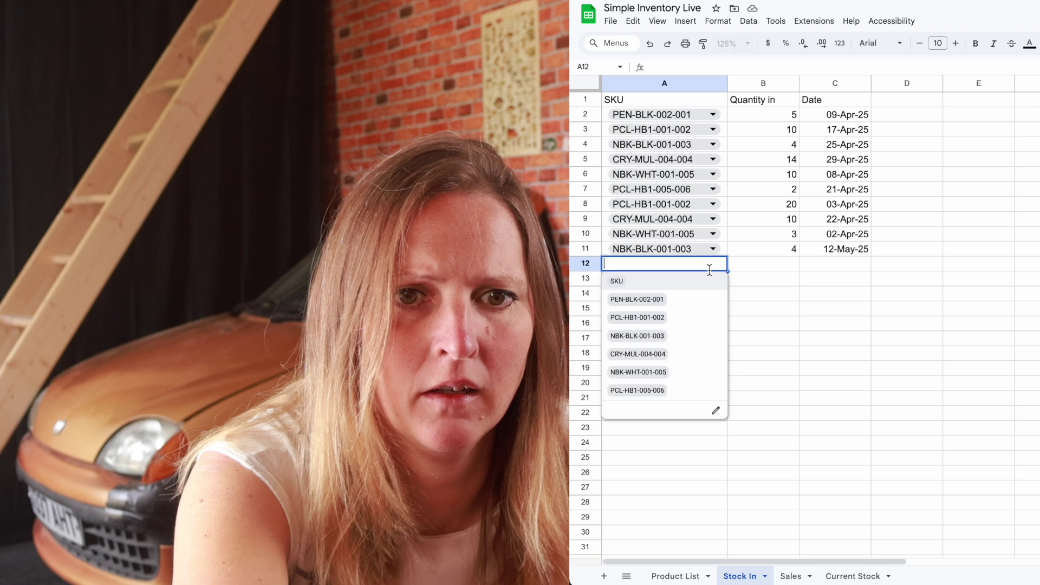
{"action": "left_click", "coordinate": [682, 390]}
{"action": "left_click", "coordinate": [778, 264]}
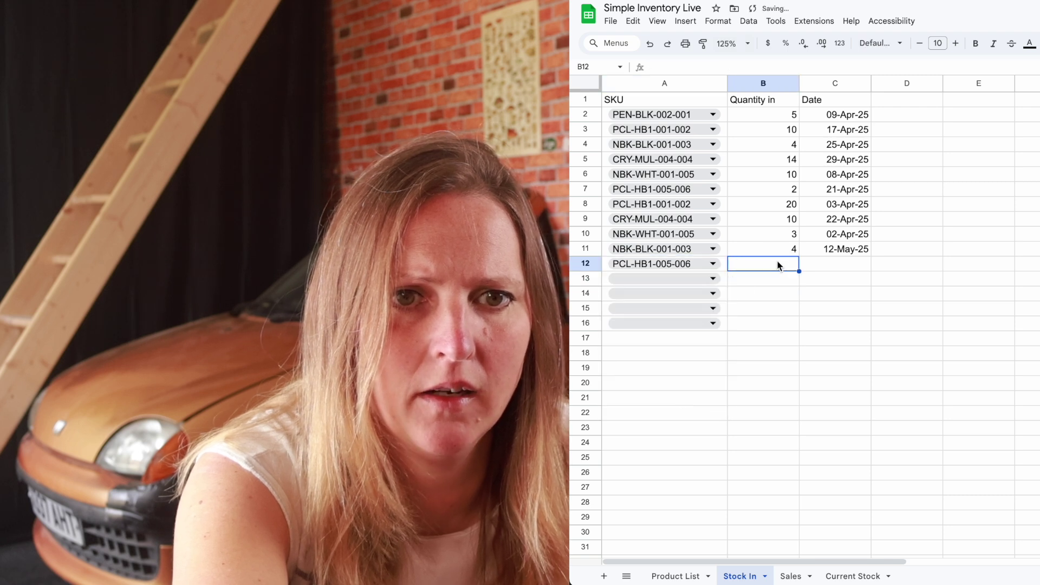
{"action": "type", "text": "6"}
{"action": "left_click", "coordinate": [825, 265]}
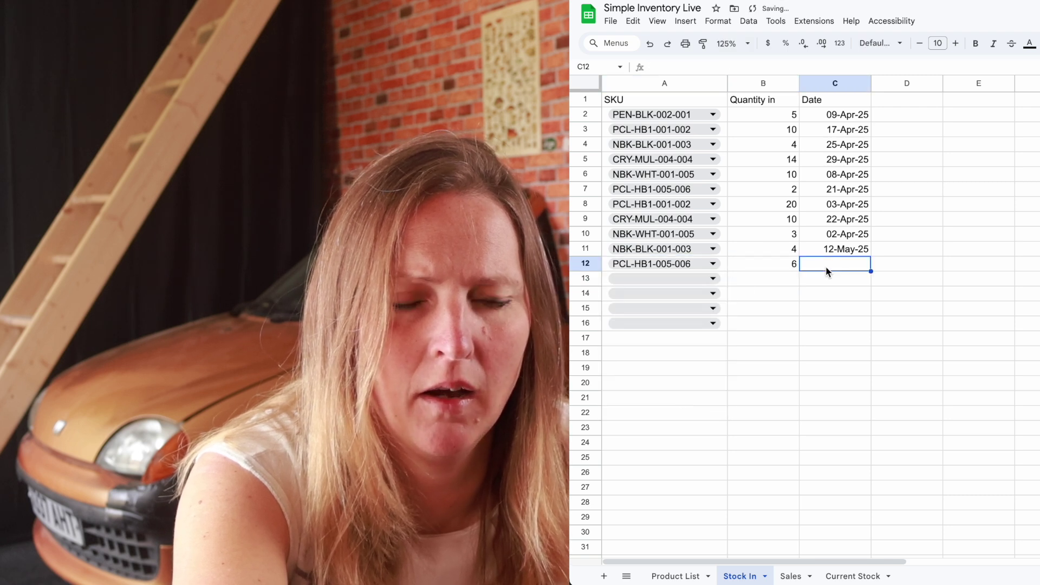
{"action": "double_click", "coordinate": [825, 266]}
{"action": "left_click", "coordinate": [832, 351]}
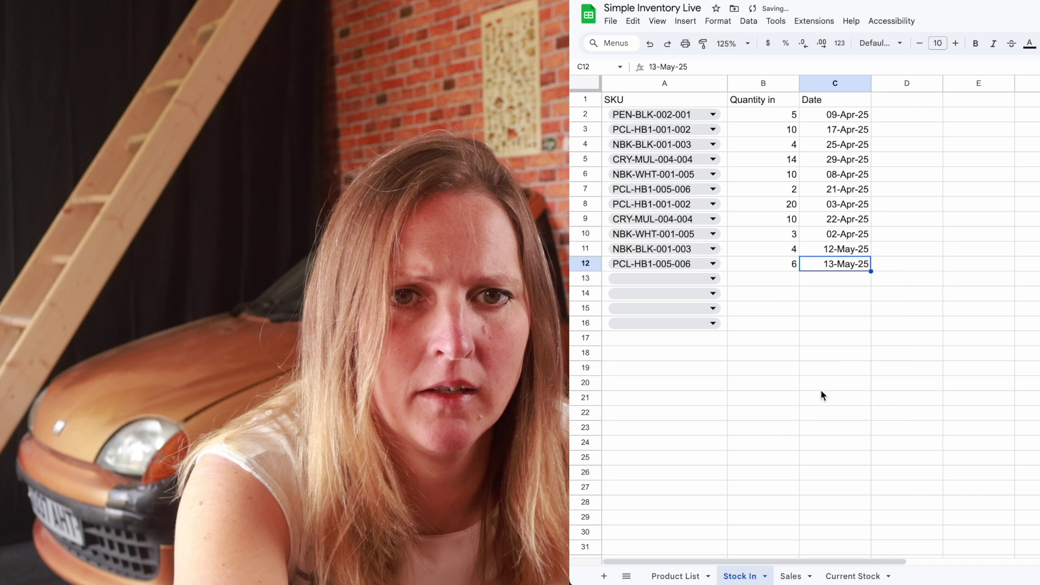
{"action": "left_click", "coordinate": [850, 578]}
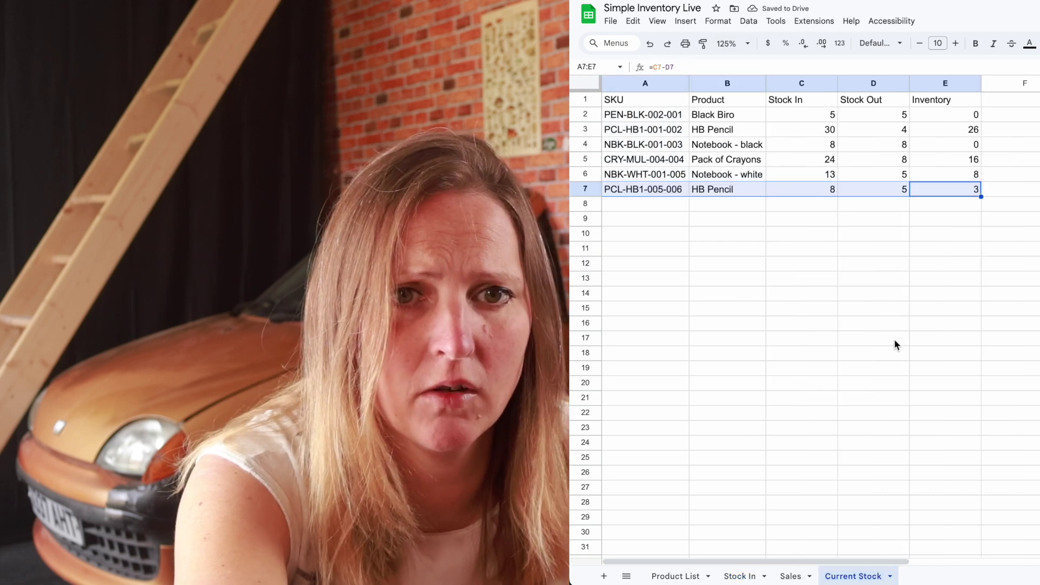
- Make the headers in A1:E1 of the Current Stock sheet bold
{"action": "left_click", "coordinate": [920, 252]}
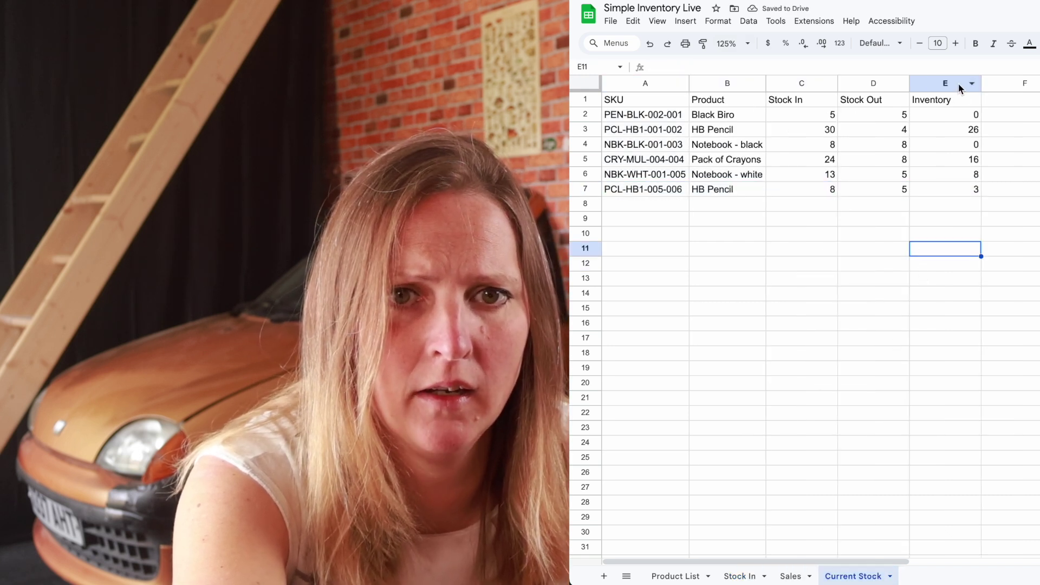
{"action": "left_click_drag", "start_coordinate": [677, 145], "coordinate": [948, 198]}
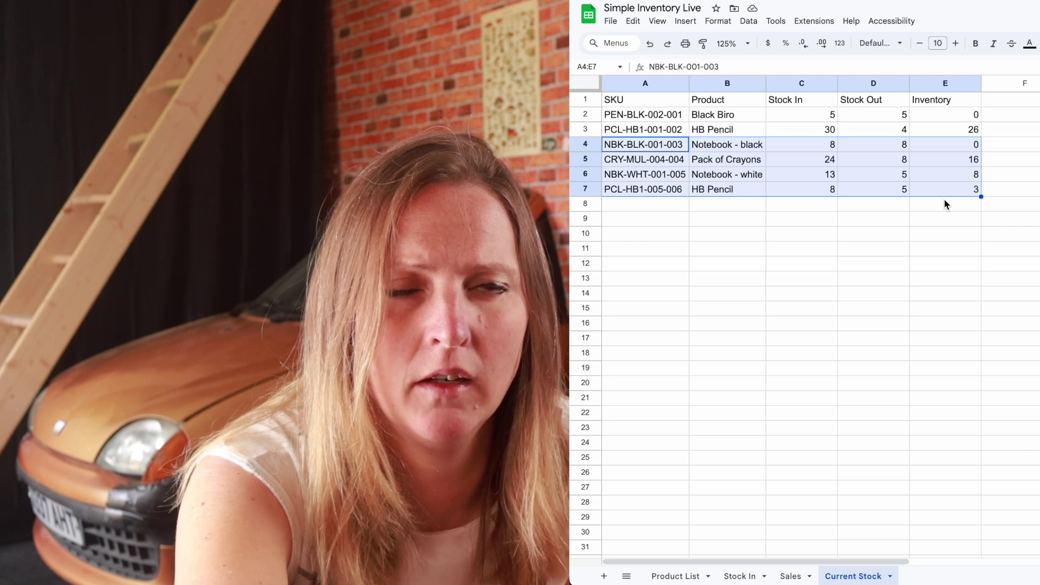
{"action": "left_click_drag", "start_coordinate": [683, 99], "coordinate": [974, 101]}
{"action": "key", "text": "ctrl+b"}
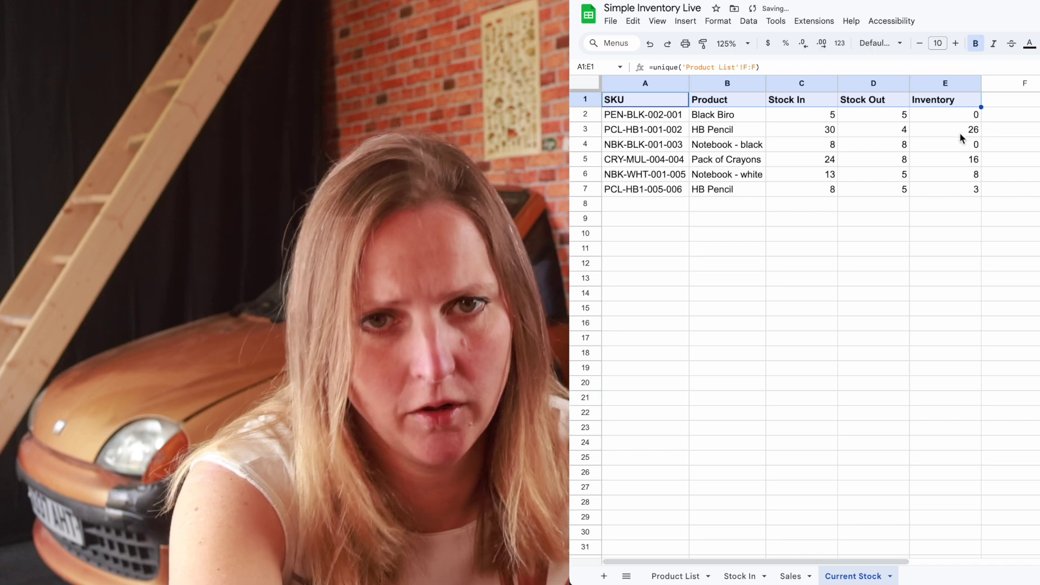
- Add the header Stock Level in F1
{"action": "left_click", "coordinate": [952, 158]}
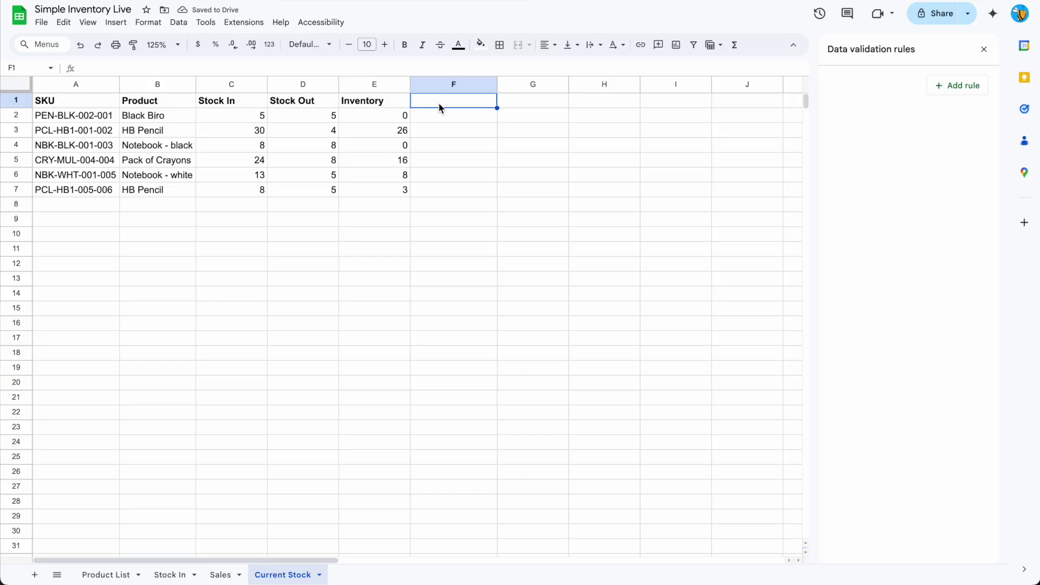
{"action": "type", "text": "Stock Level"}
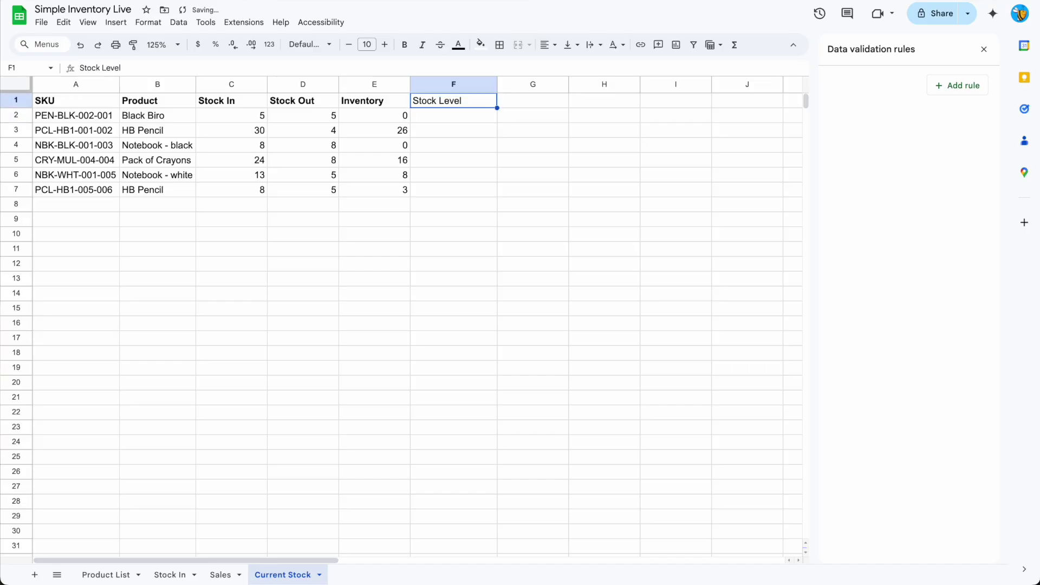
{"action": "key", "text": "Return"}
- Enter the formula =if(E2=0,"No Stock",if(E2<5,"Low Stock","Good Stock")) in F2 of the Current Stock sheet
{"action": "type", "text": "="}
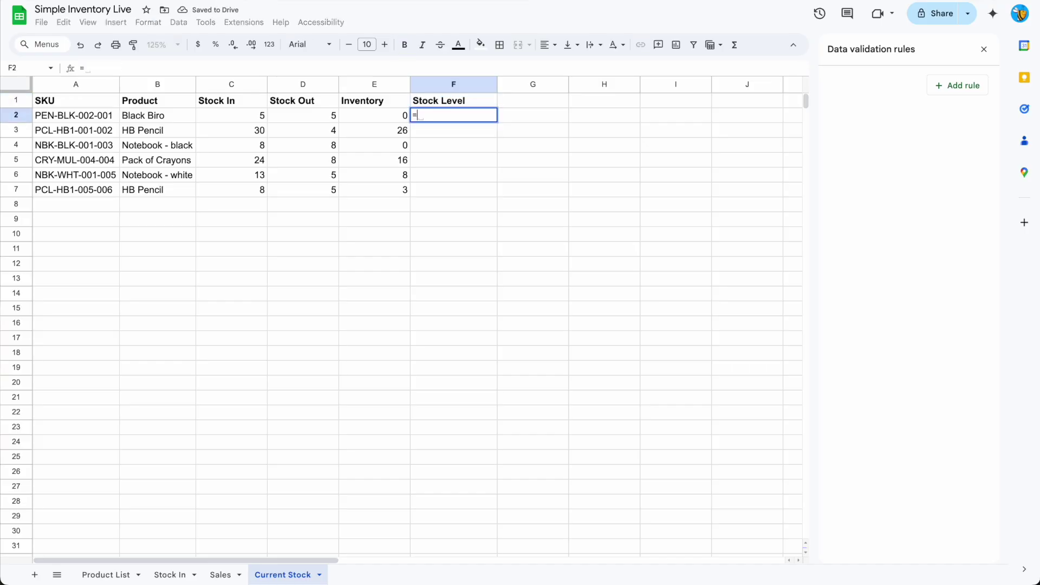
{"action": "type", "text": "if("}
{"action": "key", "text": "Left"}
{"action": "type", "text": "=0,\""}
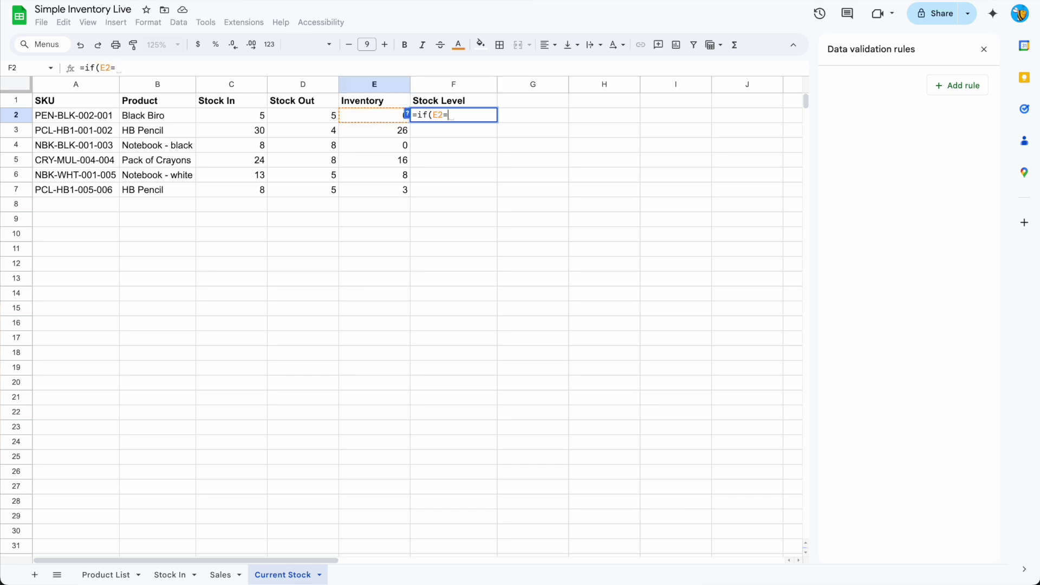
{"action": "type", "text": "N"}
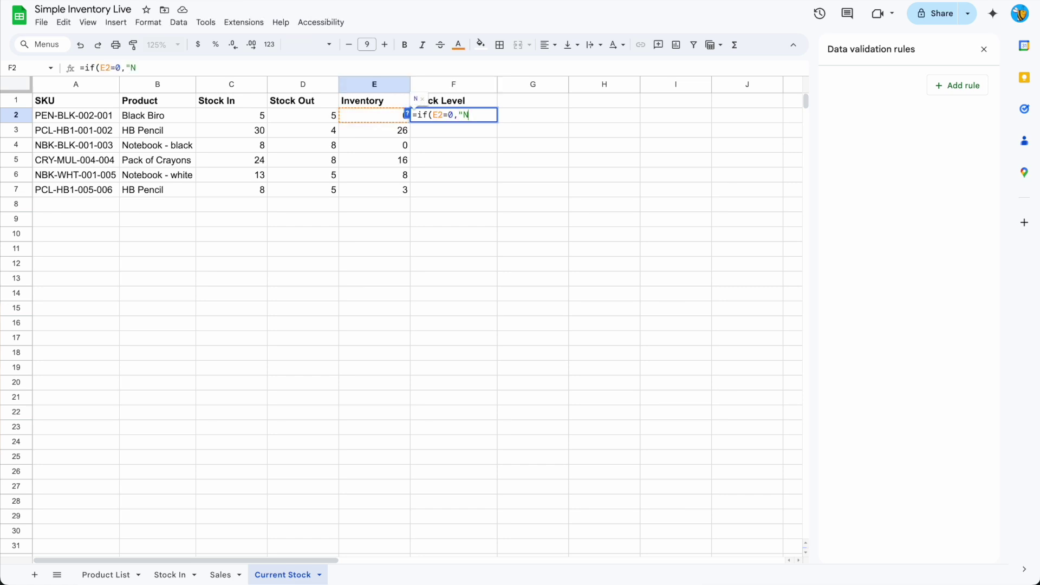
{"action": "type", "text": "o Stock"}
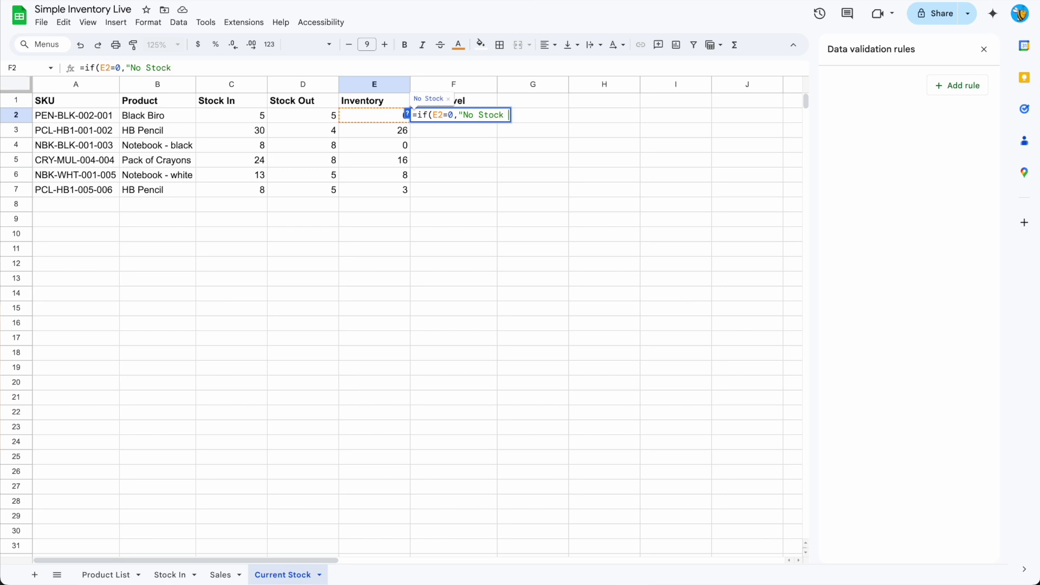
{"action": "type", "text": "\","}
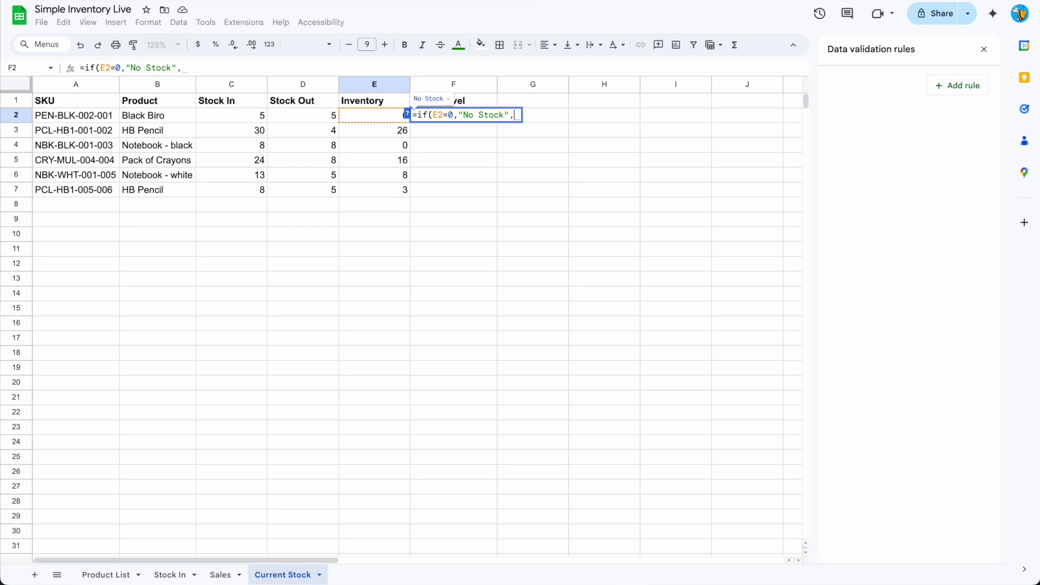
{"action": "type", "text": "if(E2<5,"}
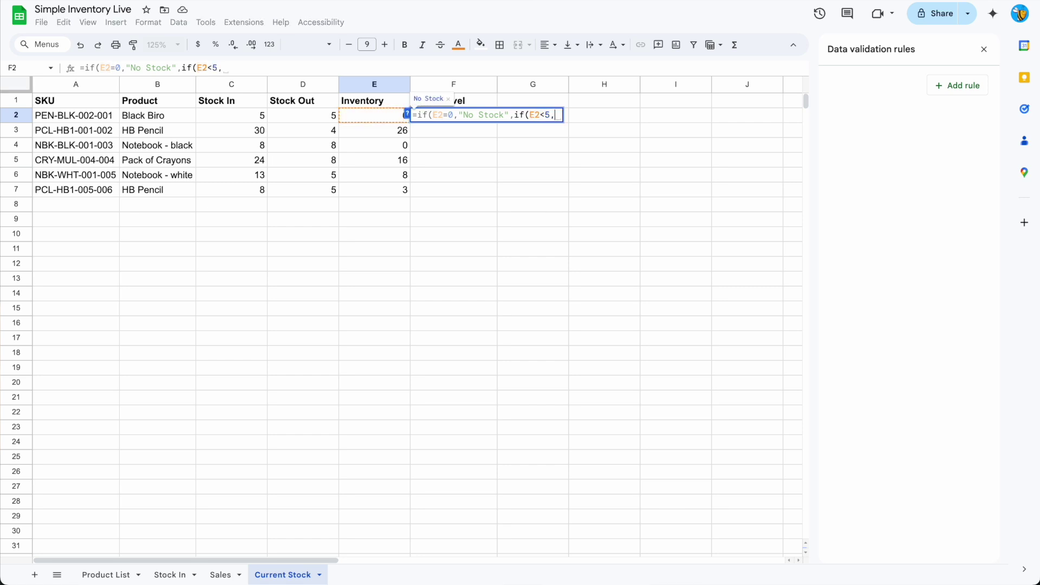
{"action": "type", "text": "\"Low Stock\","}
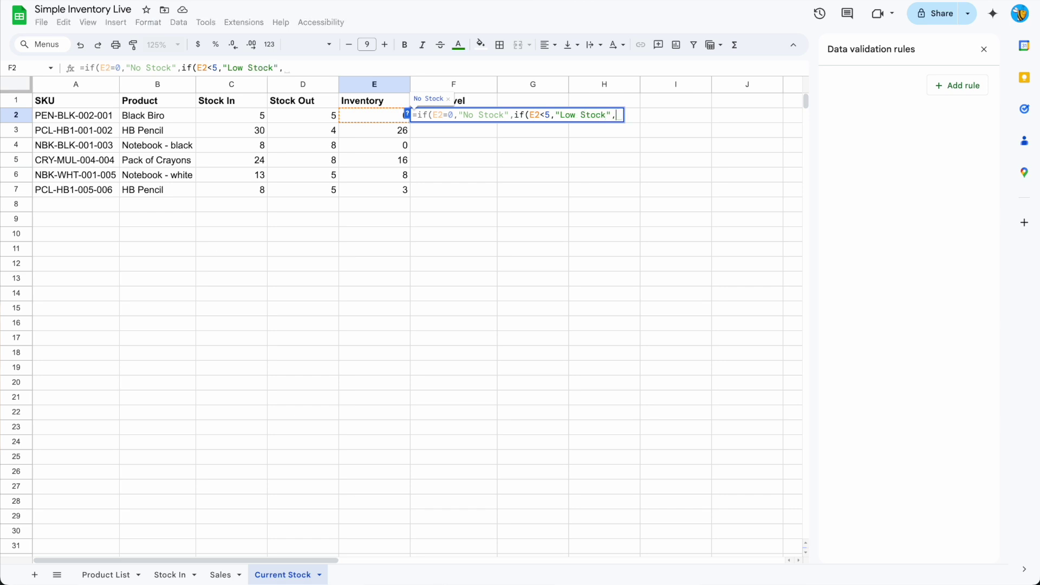
{"action": "type", "text": "\"Good Sto"}
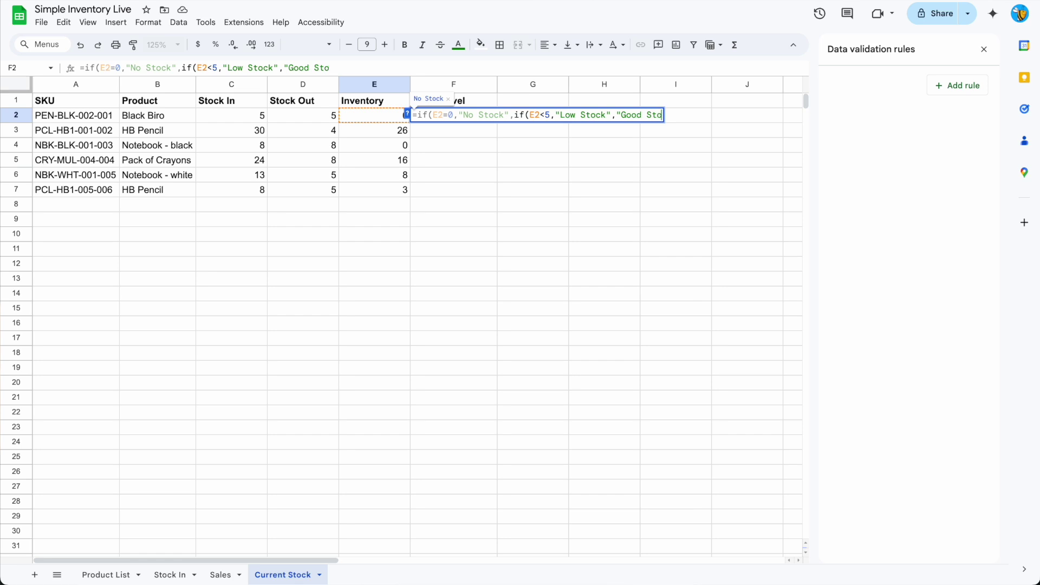
{"action": "type", "text": "ck\"))"}
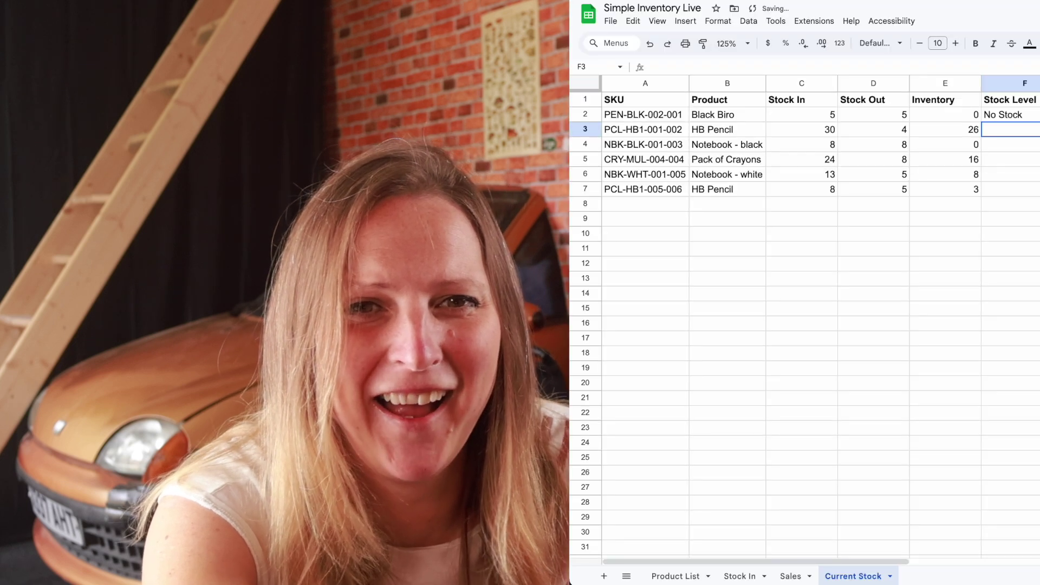
- Fill the Stock Level formula from F2 down through F7
{"action": "left_click", "coordinate": [1010, 114]}
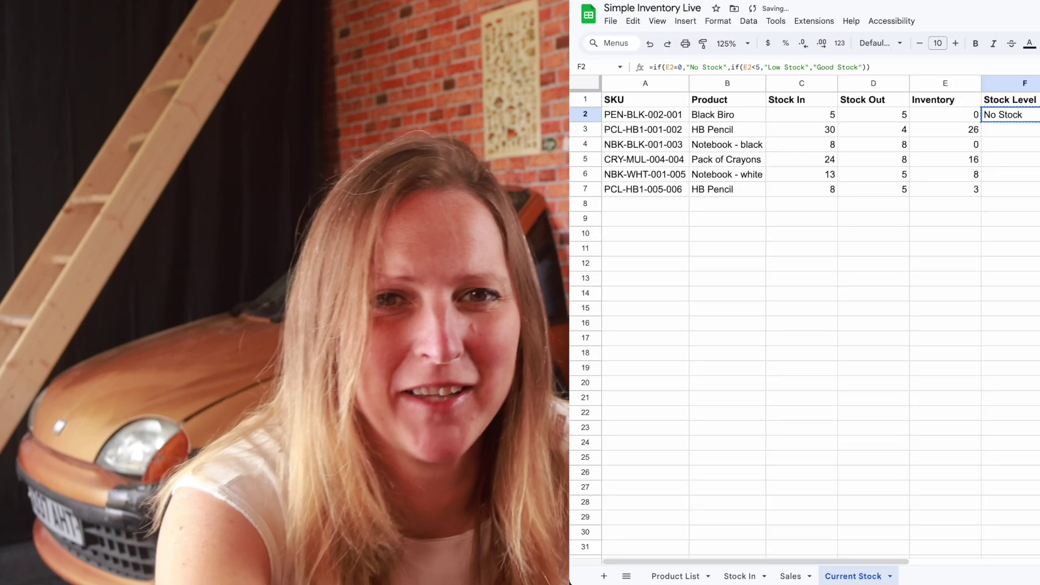
{"action": "key", "text": "shift+Down"}
{"action": "key", "text": "shift+Down"}
{"action": "key", "text": "shift+Down"}
{"action": "key", "text": "shift+Down"}
{"action": "key", "text": "shift+Down"}
{"action": "key", "text": "ctrl+d"}
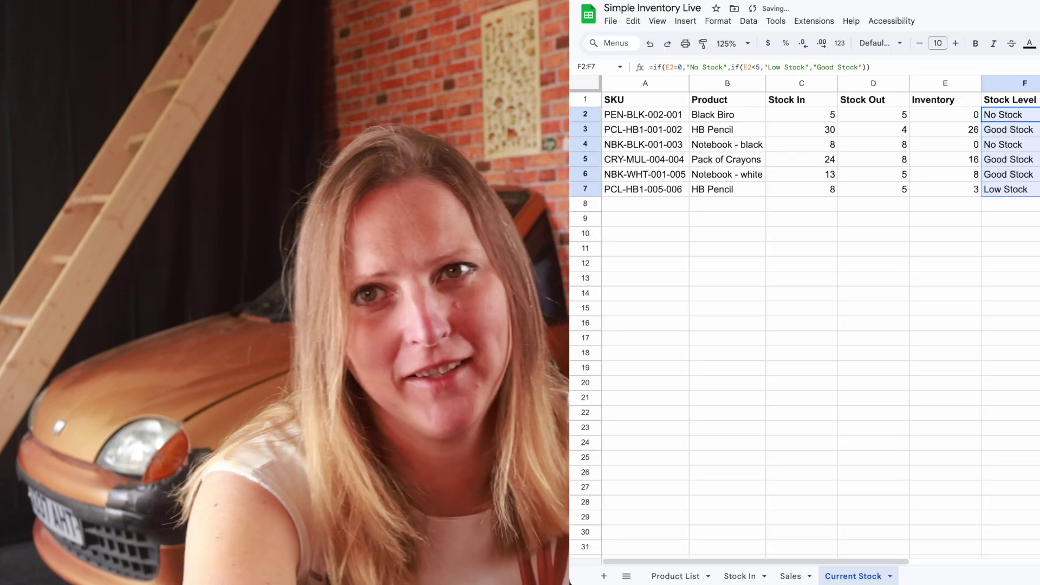
{"action": "key", "text": "shift+Down"}
{"action": "key", "text": "shift+Down"}
{"action": "key", "text": "Up"}
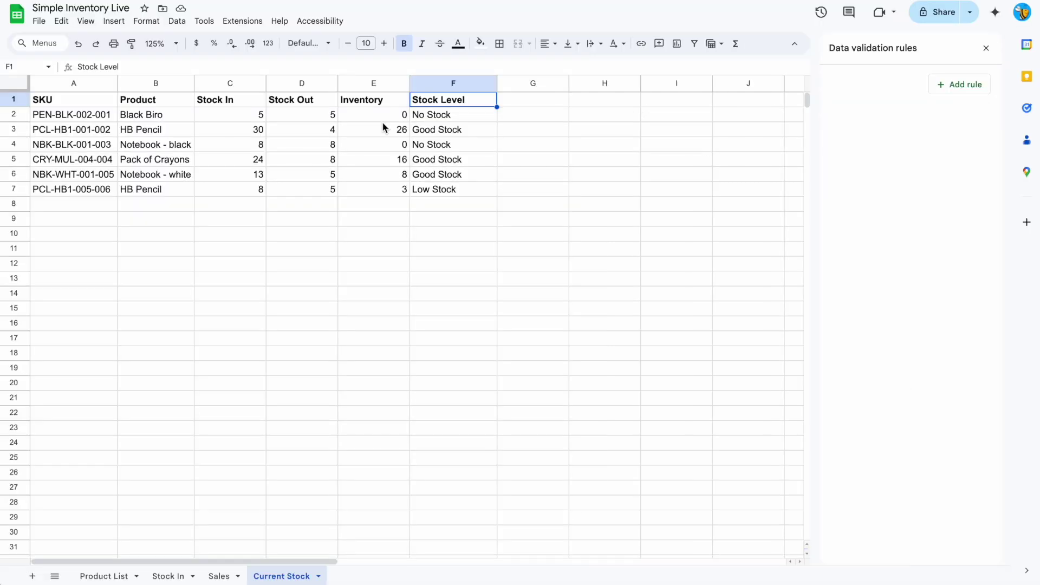
- Create a conditional formatting rule on E2 that fills the cell light red when its value is equal to 0
{"action": "left_click", "coordinate": [383, 115]}
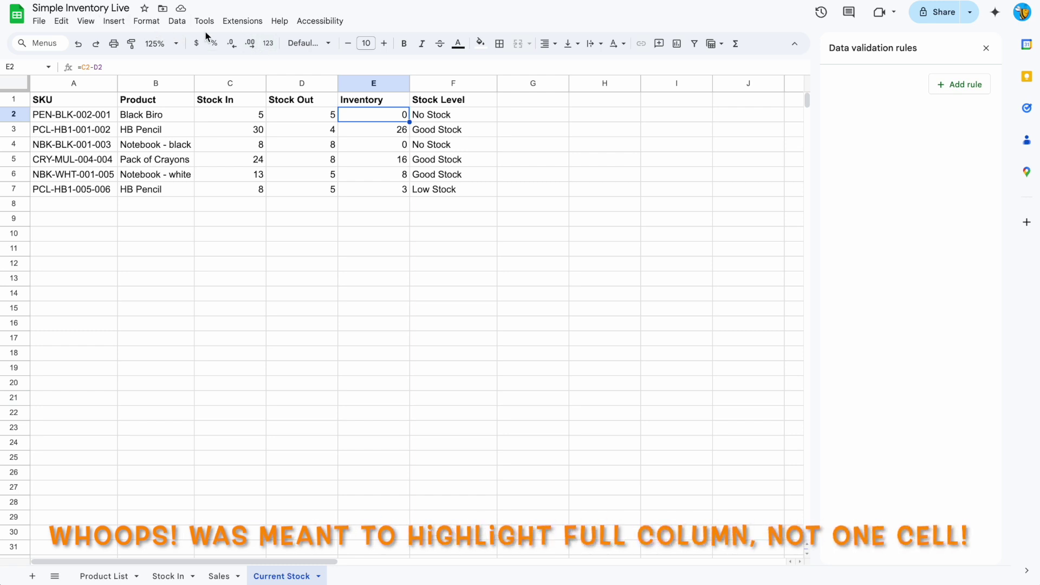
{"action": "left_click", "coordinate": [150, 24]}
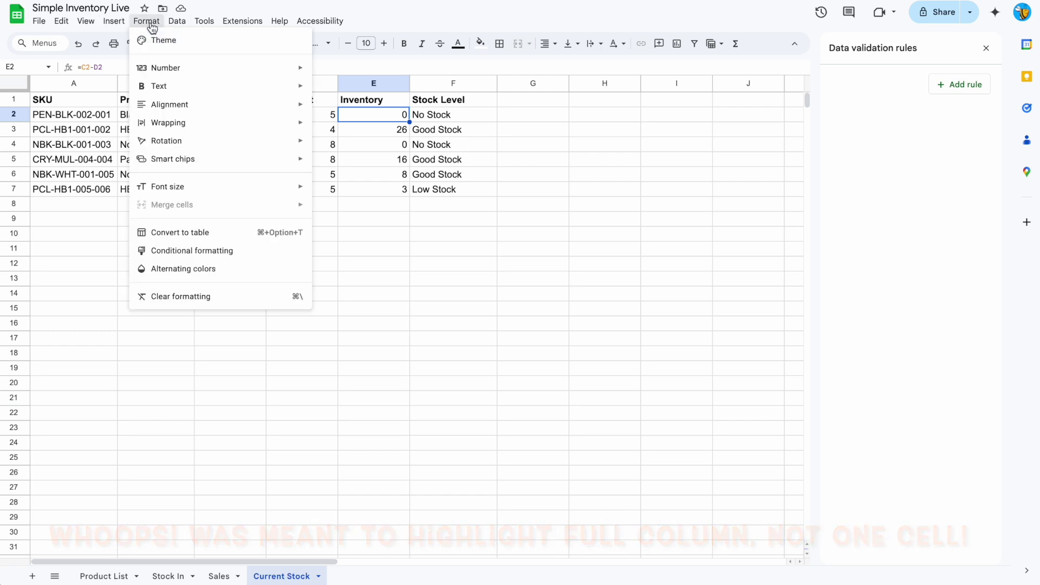
{"action": "left_click", "coordinate": [218, 253]}
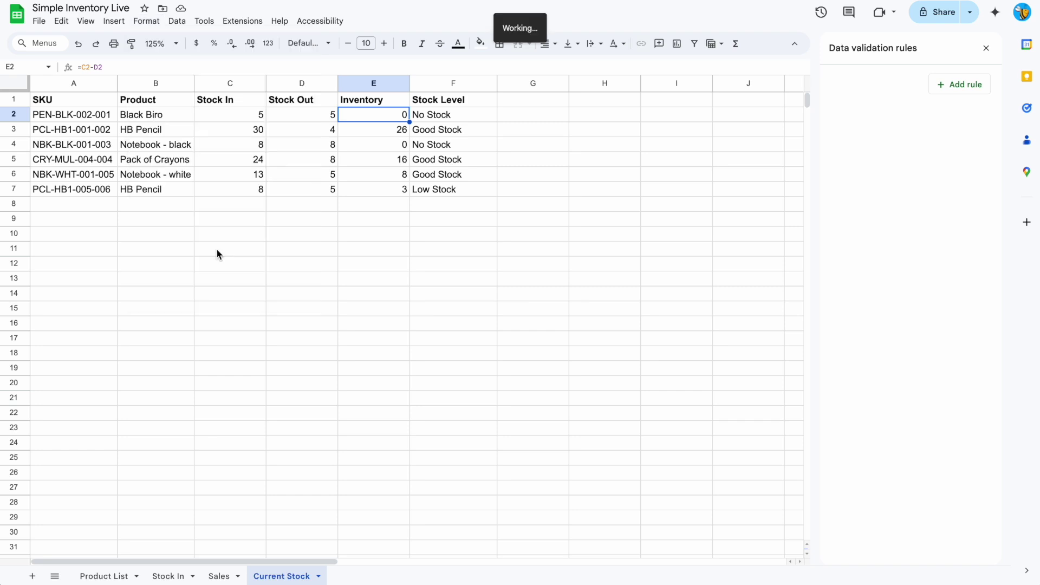
{"action": "left_click", "coordinate": [863, 203]}
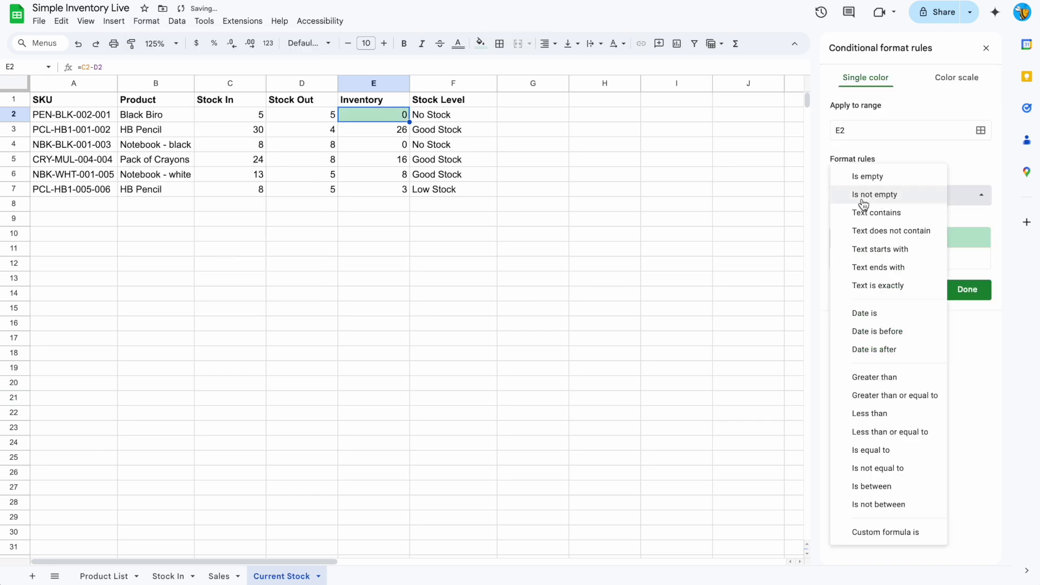
{"action": "left_click", "coordinate": [901, 451]}
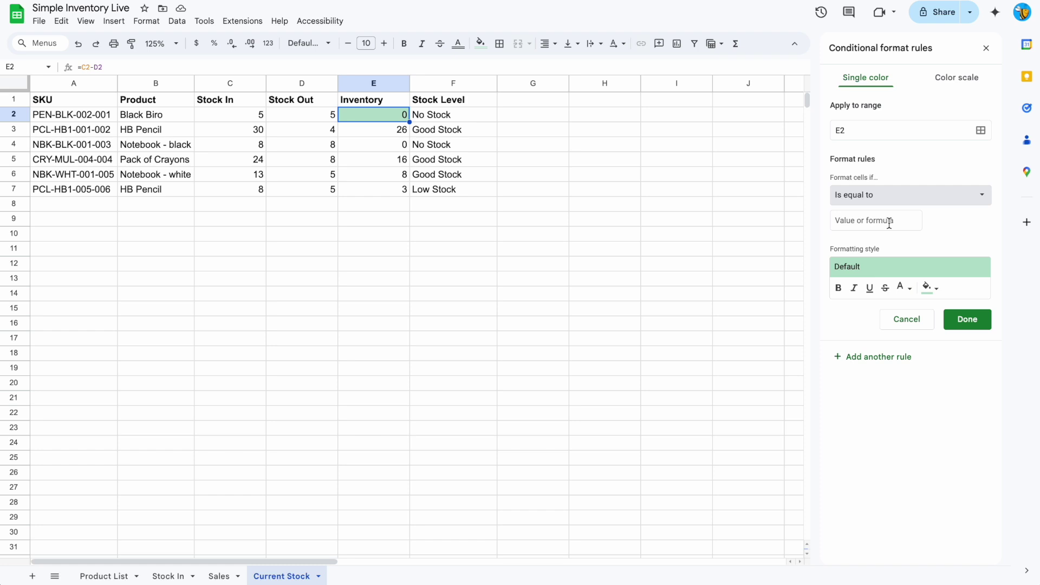
{"action": "left_click", "coordinate": [889, 221]}
{"action": "type", "text": "0"}
{"action": "left_click", "coordinate": [929, 288]}
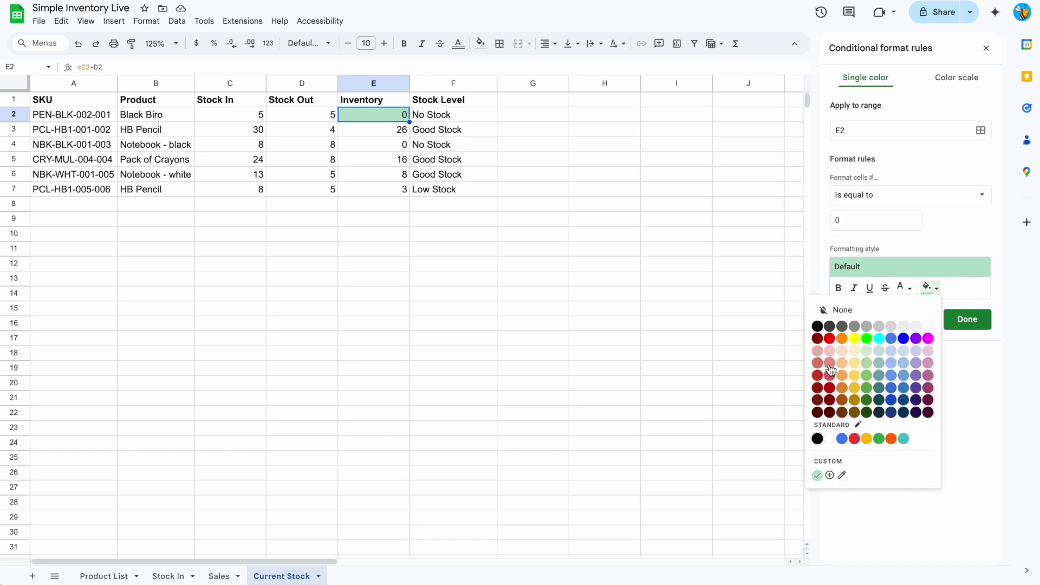
{"action": "left_click", "coordinate": [829, 362]}
- Extend the equal-to-0 rule's range to the whole Inventory column, E1:E1000
{"action": "left_click", "coordinate": [859, 130]}
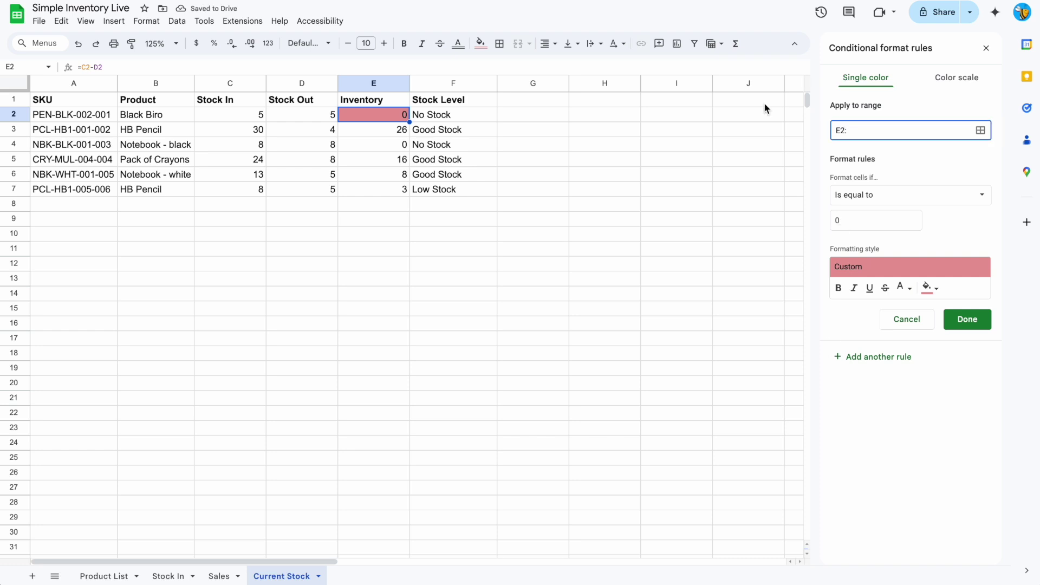
{"action": "key", "text": "BackSpace"}
{"action": "key", "text": "BackSpace"}
- Add a second conditional formatting rule for E1:E1000 that fills values less than 5 light yellow
{"action": "left_click", "coordinate": [894, 369]}
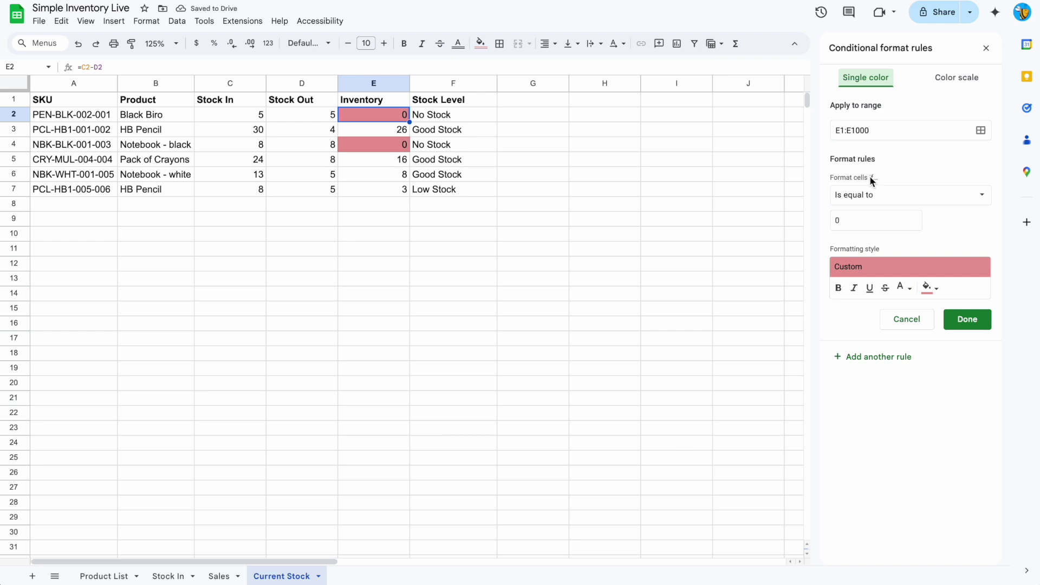
{"action": "left_click", "coordinate": [865, 196]}
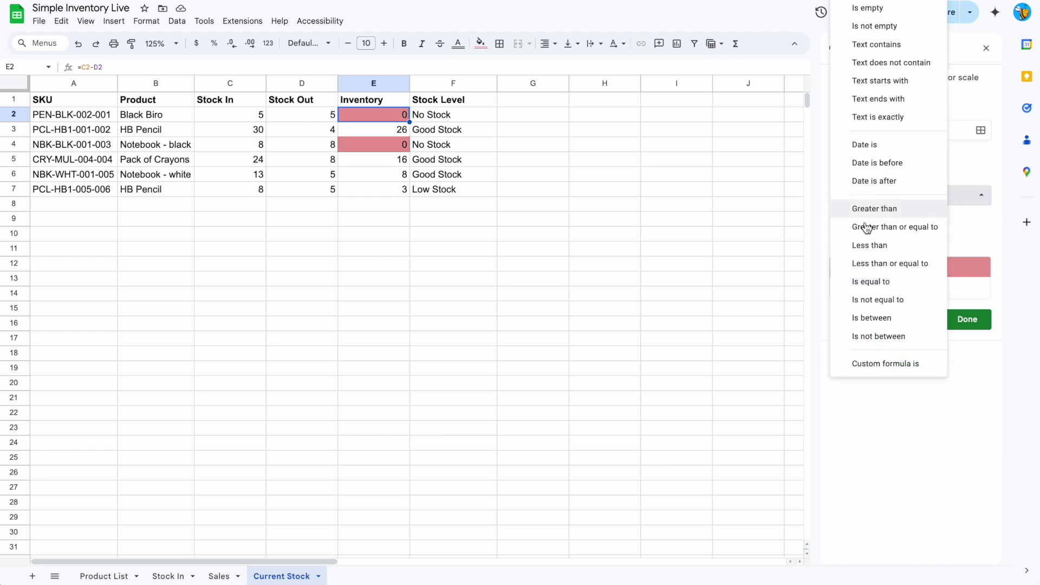
{"action": "left_click", "coordinate": [873, 246]}
{"action": "left_click_drag", "start_coordinate": [851, 225], "coordinate": [822, 228]}
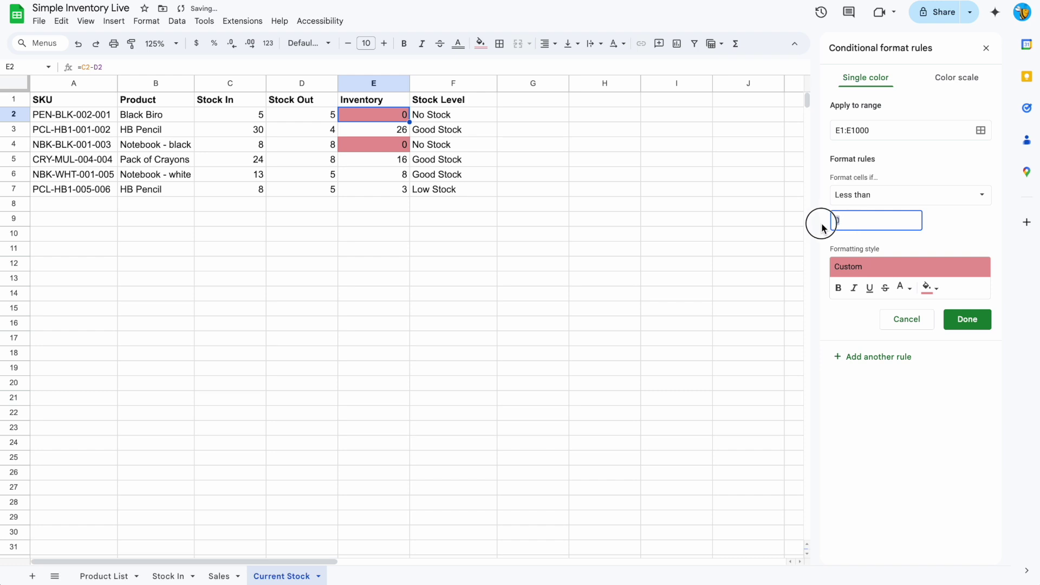
{"action": "type", "text": "5"}
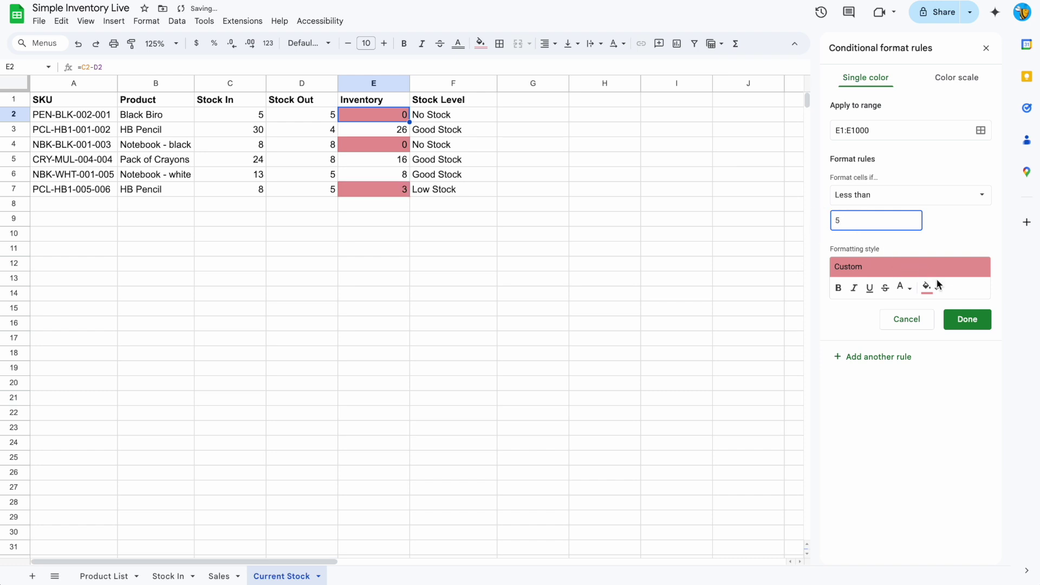
{"action": "left_click", "coordinate": [936, 288]}
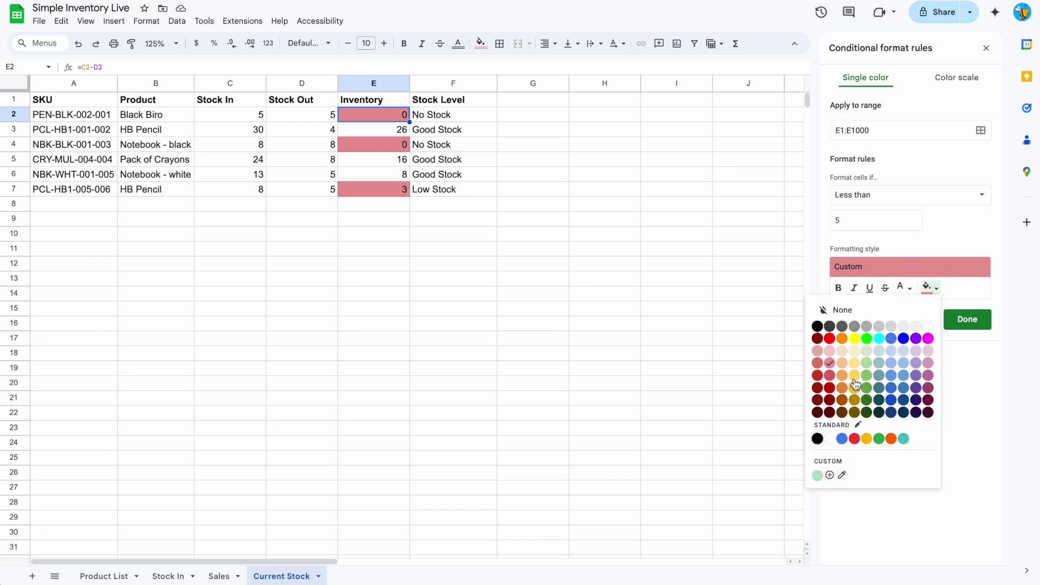
{"action": "left_click", "coordinate": [854, 376]}
{"action": "left_click", "coordinate": [927, 288]}
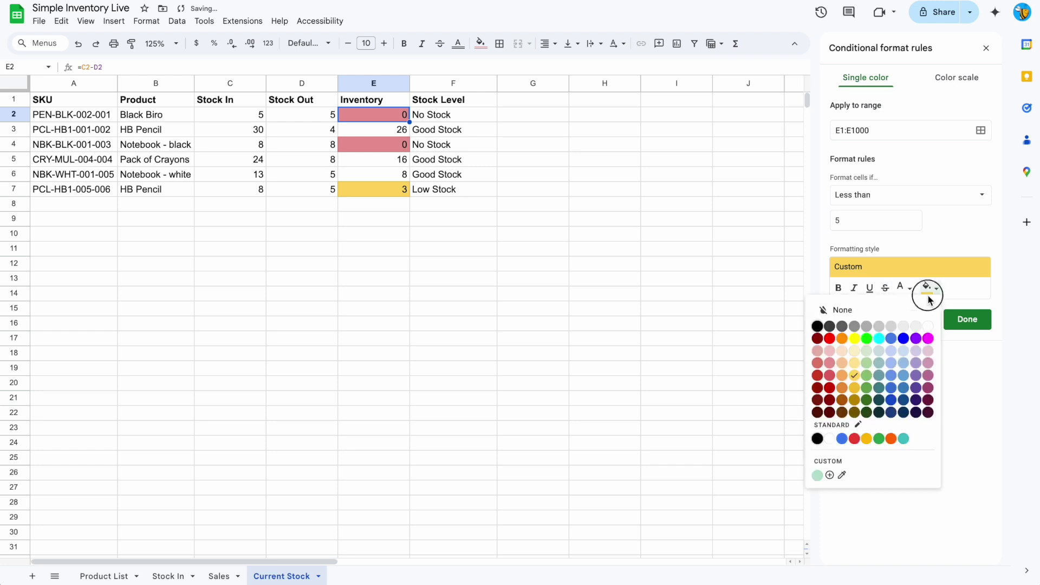
{"action": "left_click", "coordinate": [854, 365]}
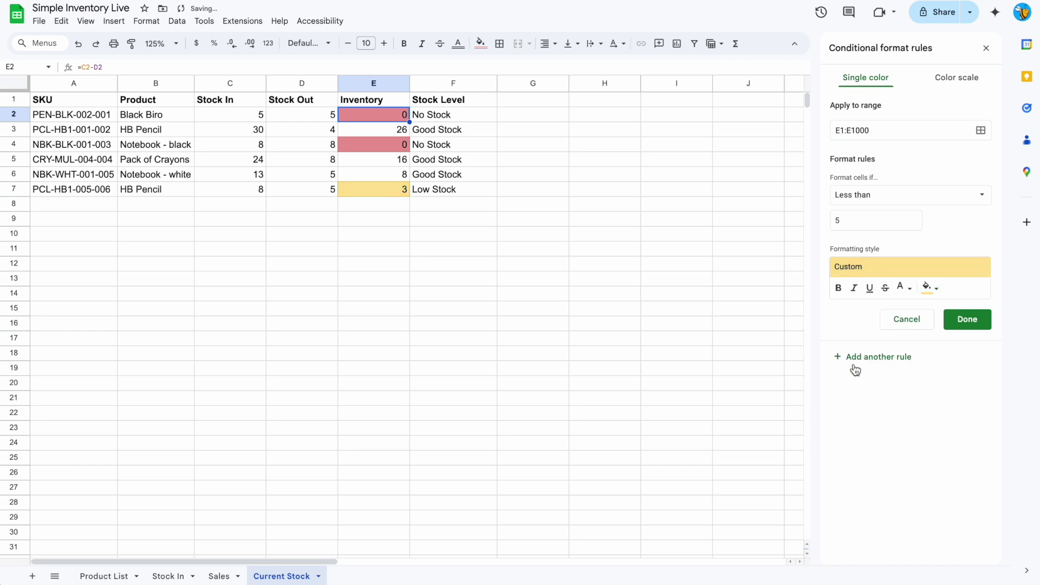
{"action": "left_click", "coordinate": [965, 319]}
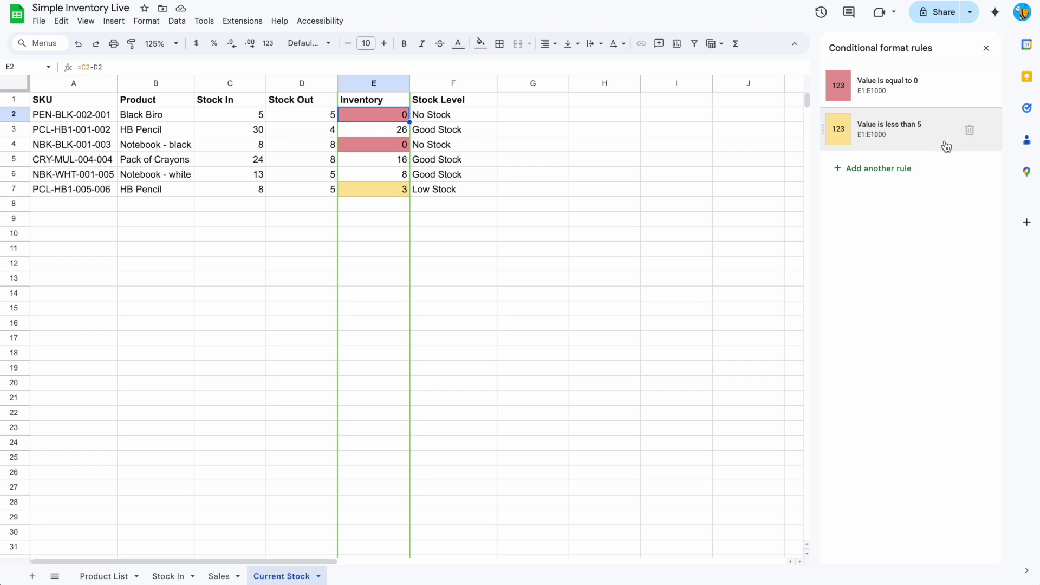
- Change the equal-to-0 rule to cover E1:F1000 with the custom formula =$E1=0
{"action": "left_click", "coordinate": [937, 93]}
{"action": "left_click", "coordinate": [849, 131]}
{"action": "key", "text": "BackSpace"}
{"action": "type", "text": "F1000"}
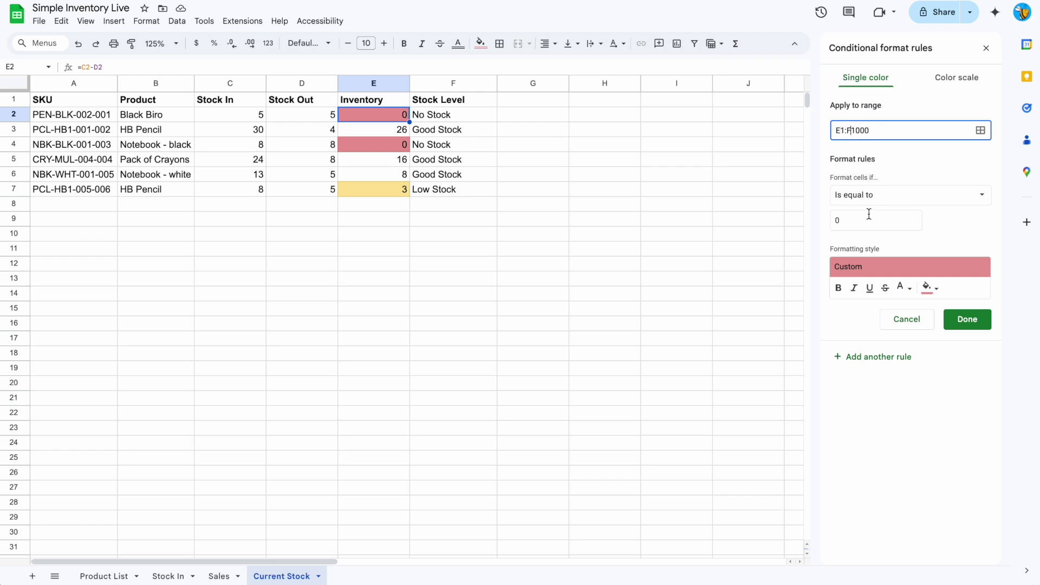
{"action": "left_click", "coordinate": [870, 199]}
{"action": "left_click", "coordinate": [878, 362]}
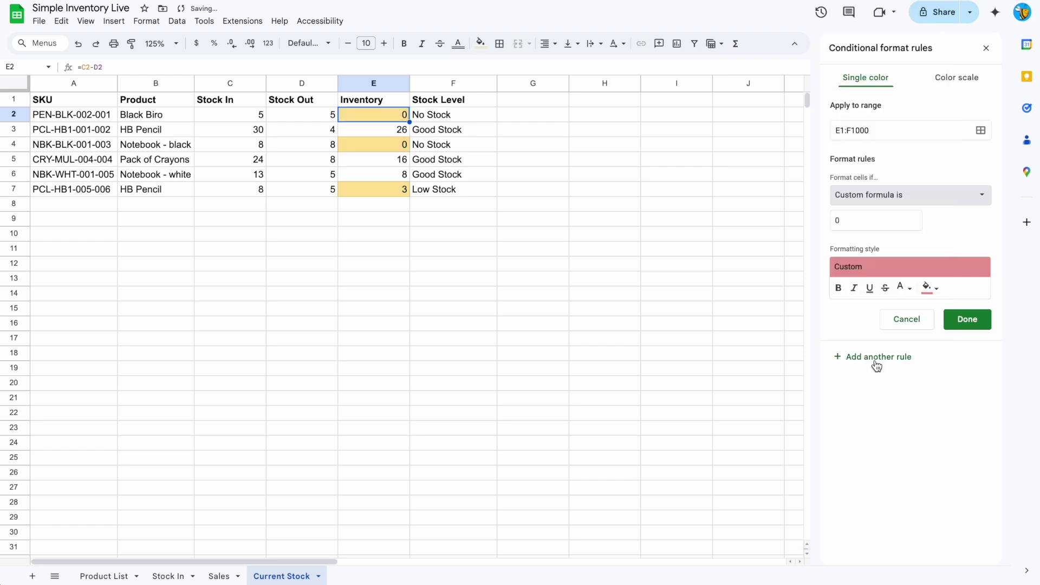
{"action": "left_click", "coordinate": [837, 221]}
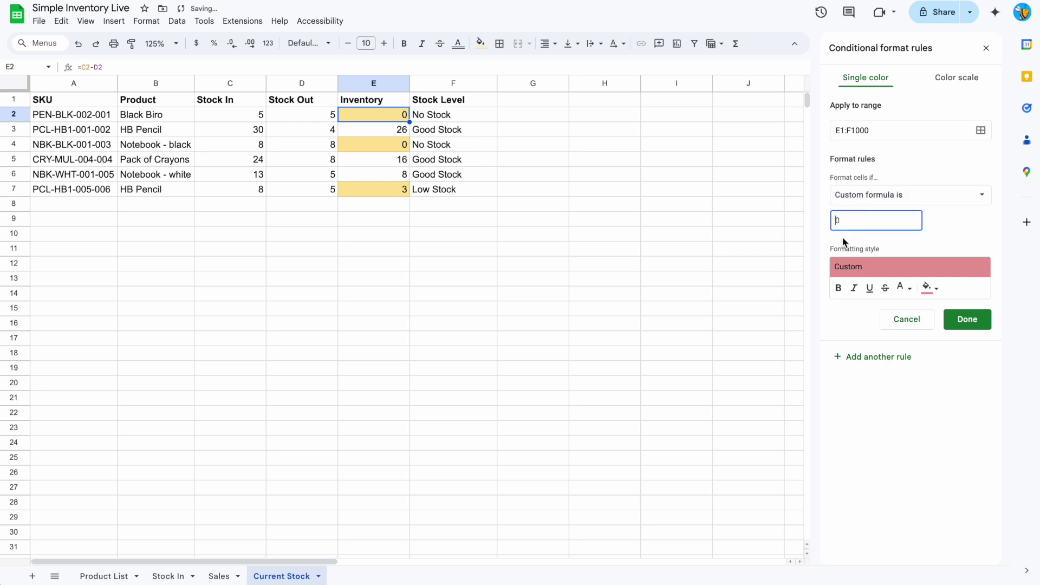
{"action": "type", "text": "="}
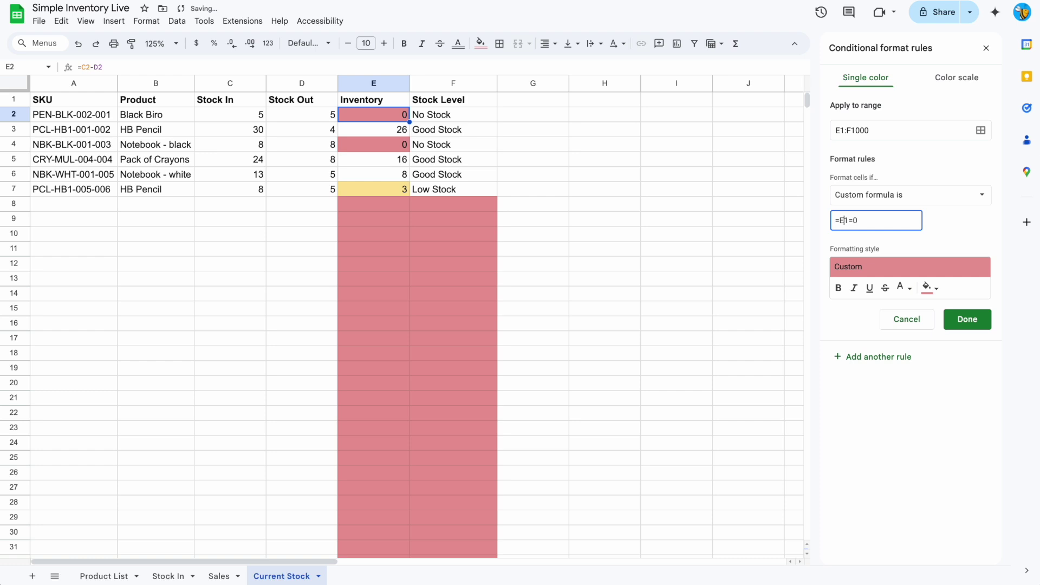
{"action": "type", "text": "$"}
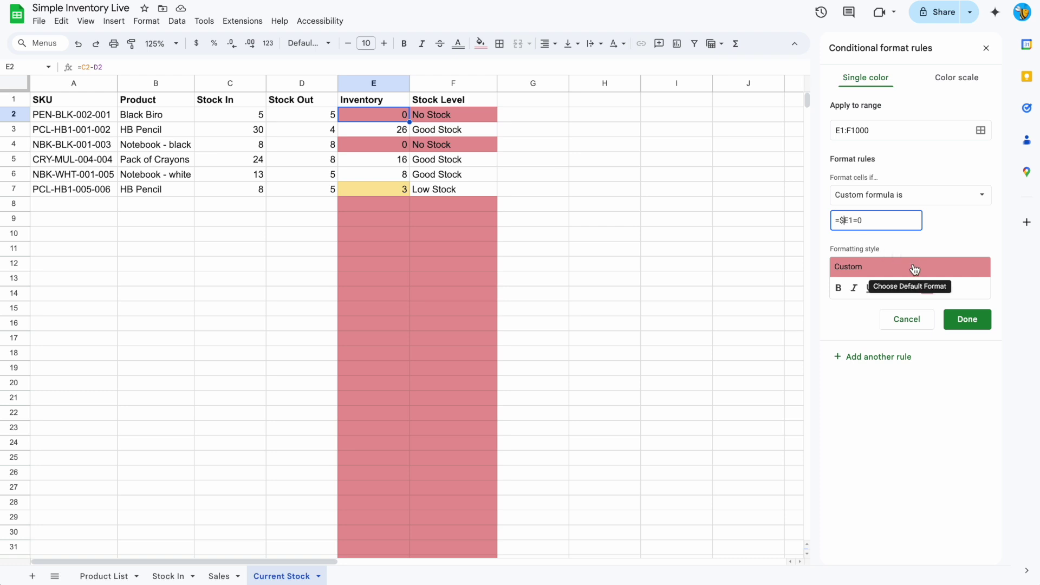
{"action": "left_click", "coordinate": [973, 327]}
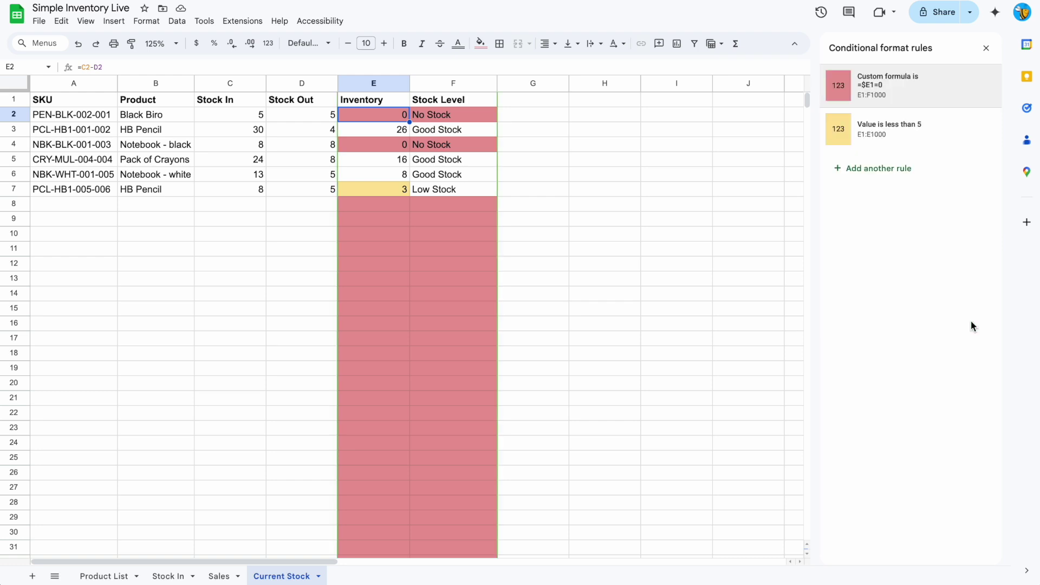
- Change the less-than-5 rule to cover E1:F1000 with the custom formula =$E1<5
{"action": "left_click", "coordinate": [895, 140]}
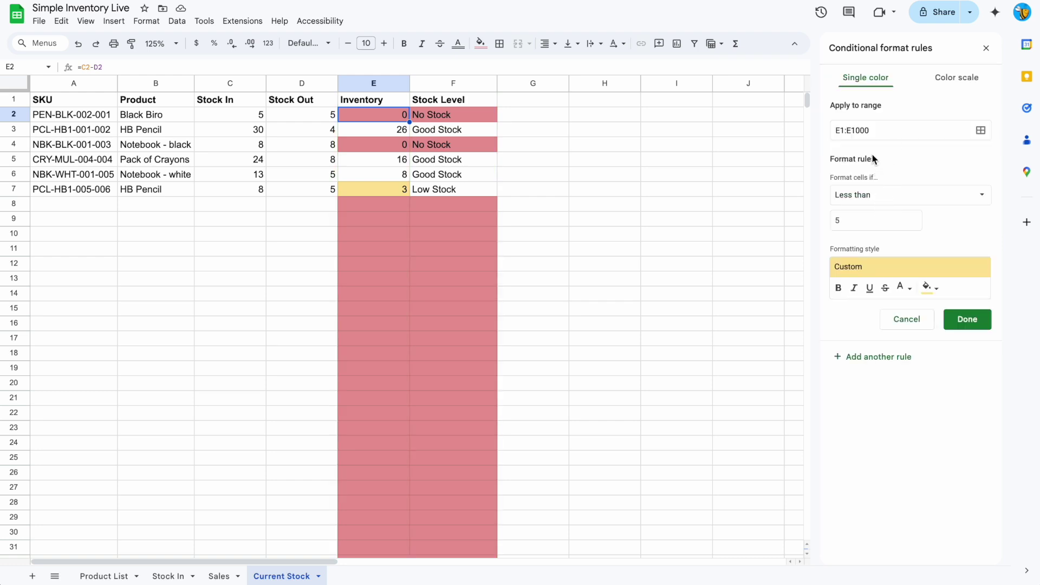
{"action": "left_click", "coordinate": [859, 198]}
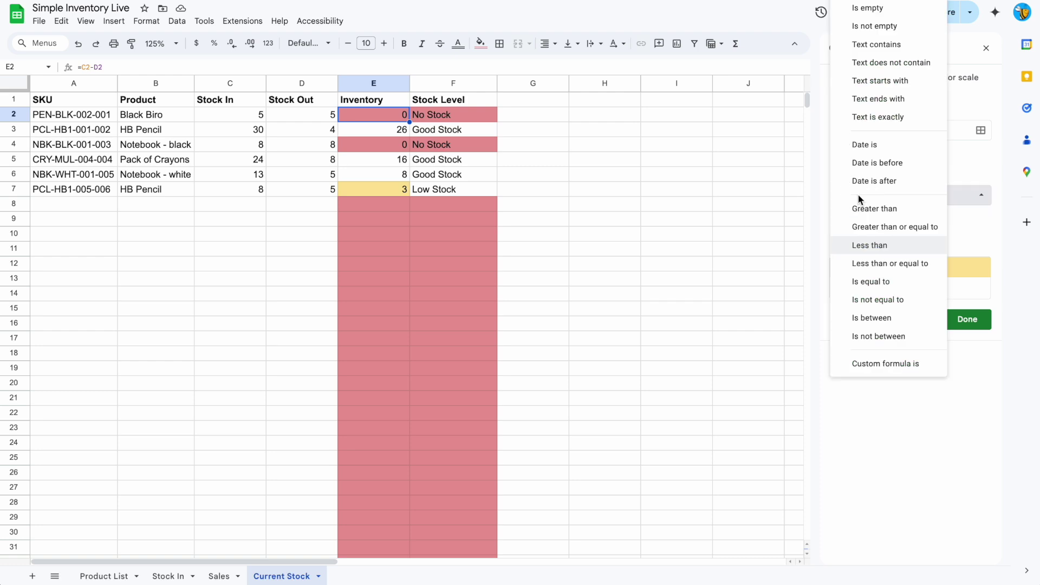
{"action": "left_click", "coordinate": [877, 363]}
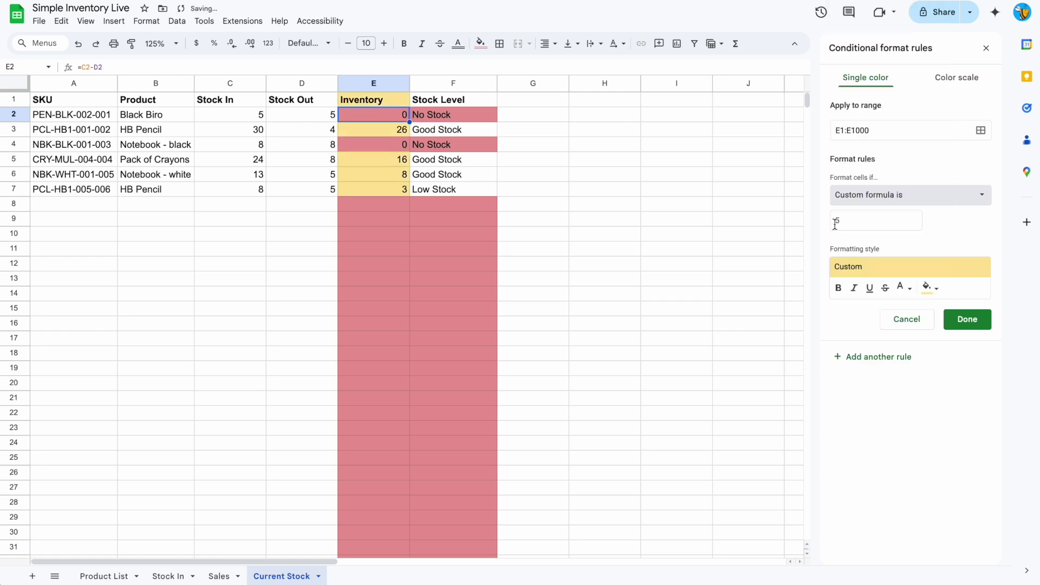
{"action": "left_click", "coordinate": [838, 226]}
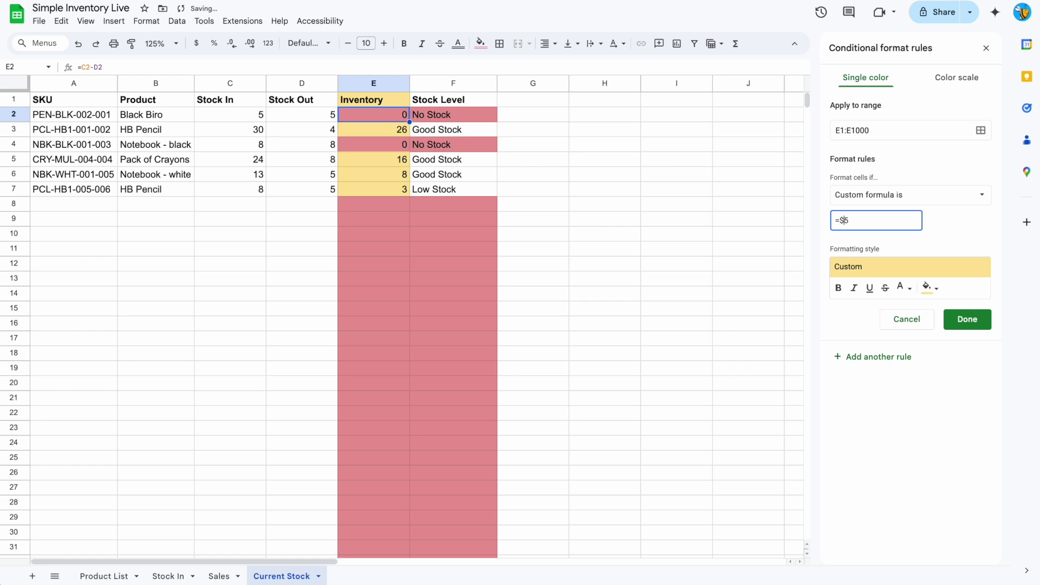
{"action": "type", "text": "e1"}
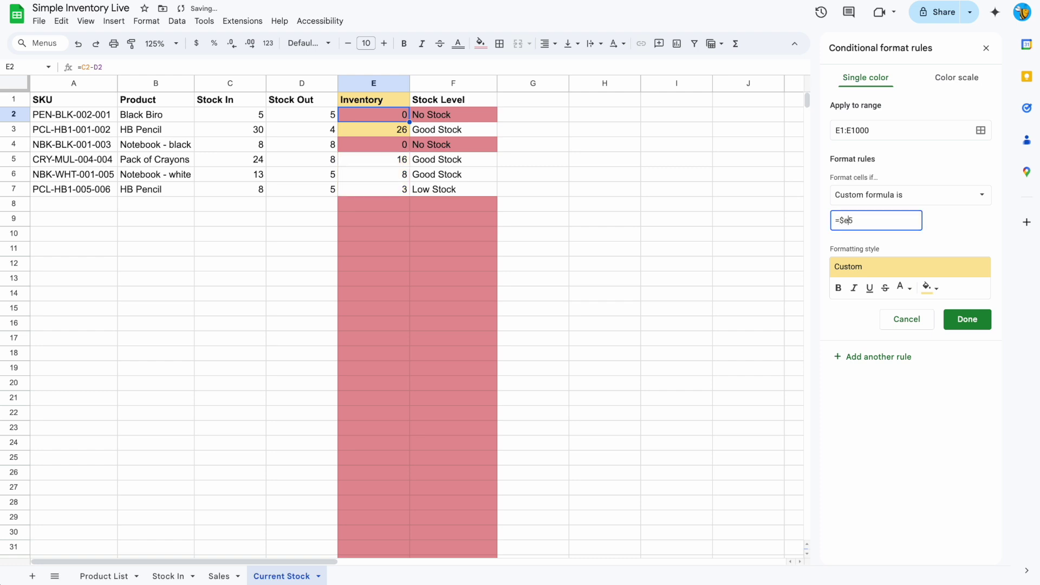
{"action": "type", "text": "<"}
{"action": "left_click", "coordinate": [854, 130]}
{"action": "left_click", "coordinate": [851, 132]}
{"action": "key", "text": "BackSpace"}
{"action": "type", "text": "F"}
{"action": "key", "text": "Return"}
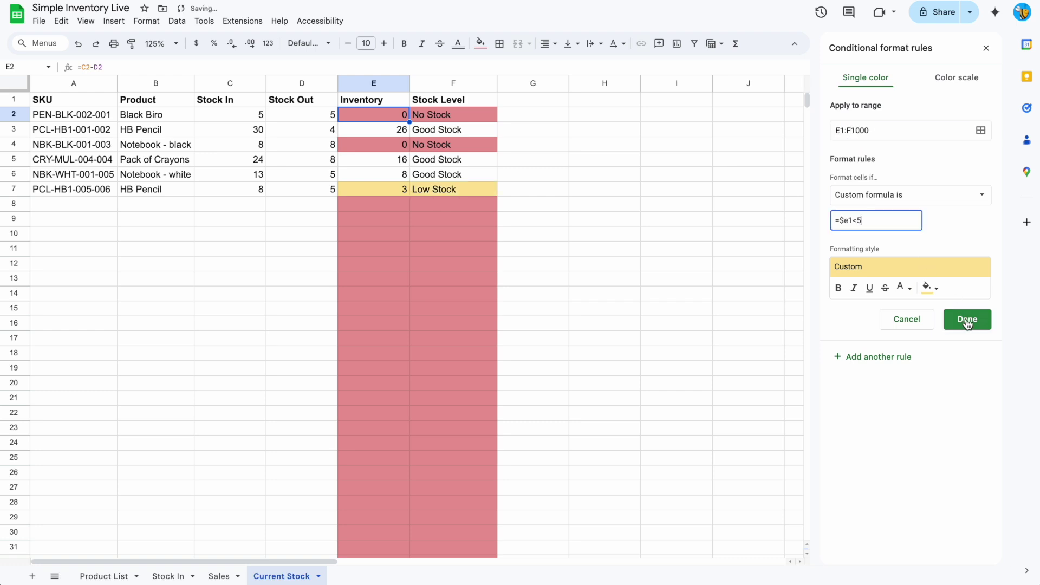
{"action": "left_click", "coordinate": [967, 320]}
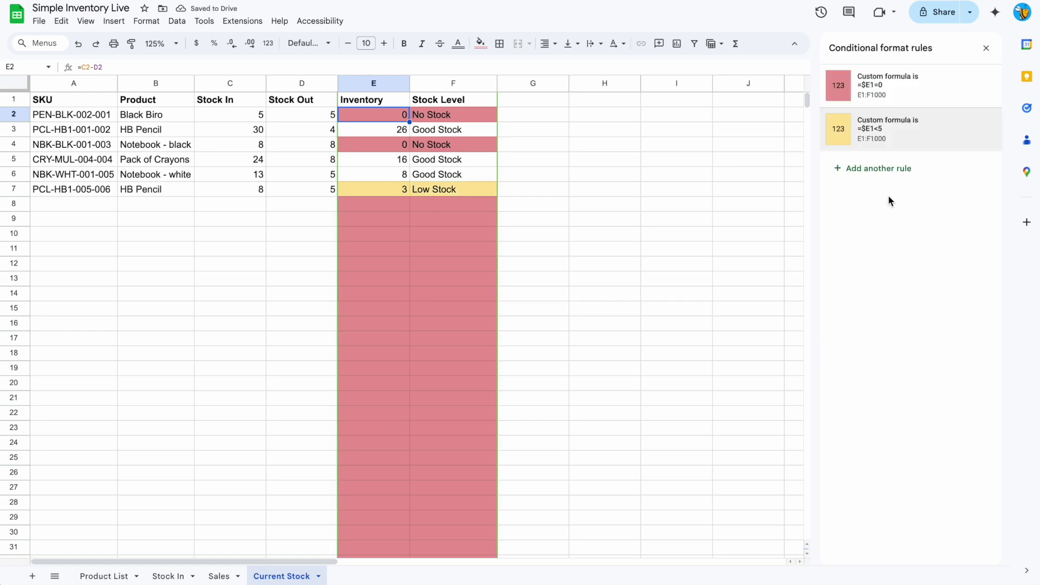
- Add a conditional formatting rule on E2 that fills the cell white when empty, and move it above the other rules
{"action": "left_click", "coordinate": [873, 169]}
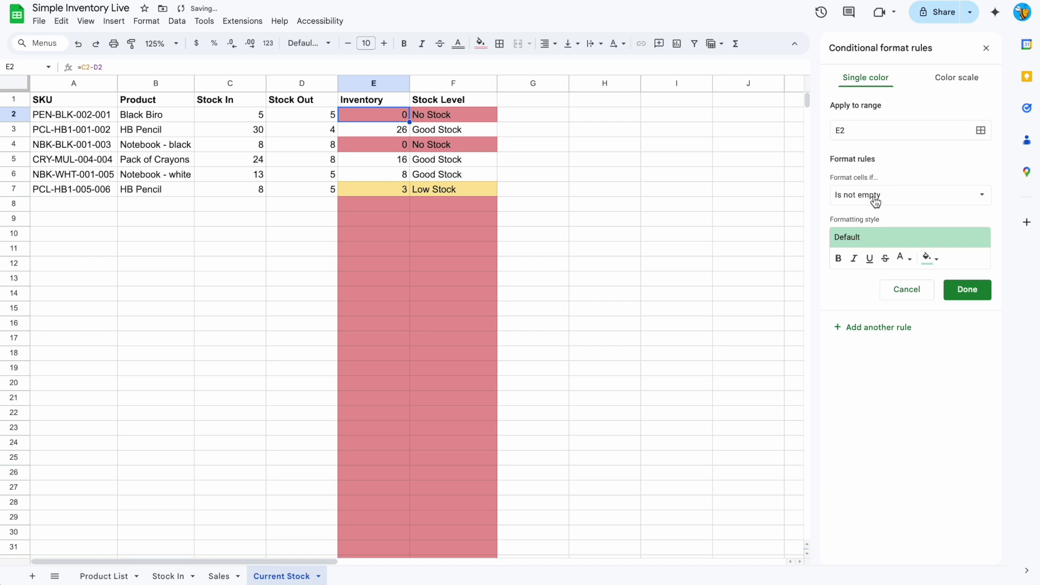
{"action": "left_click", "coordinate": [875, 199]}
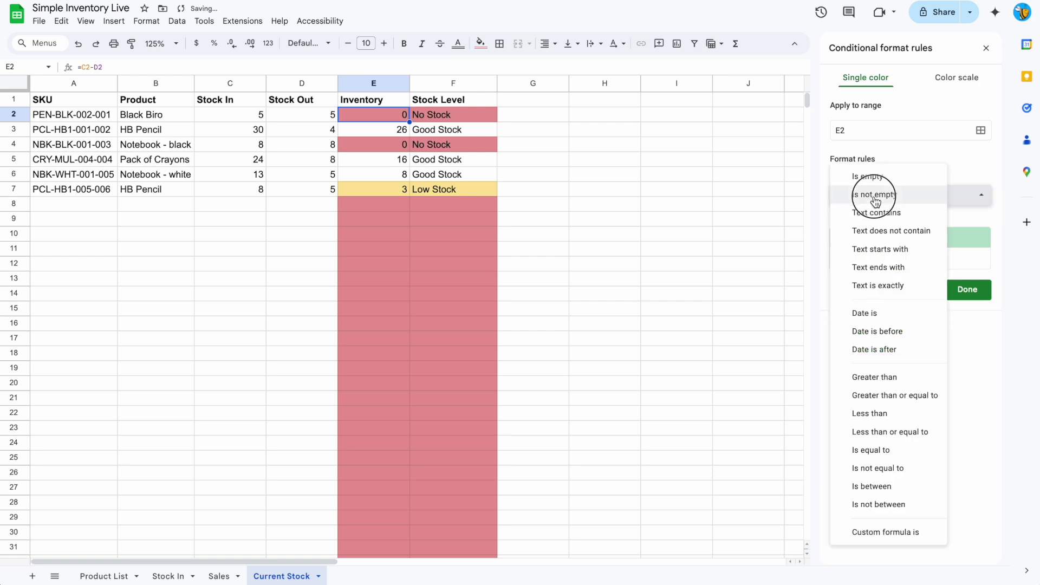
{"action": "left_click", "coordinate": [893, 175]}
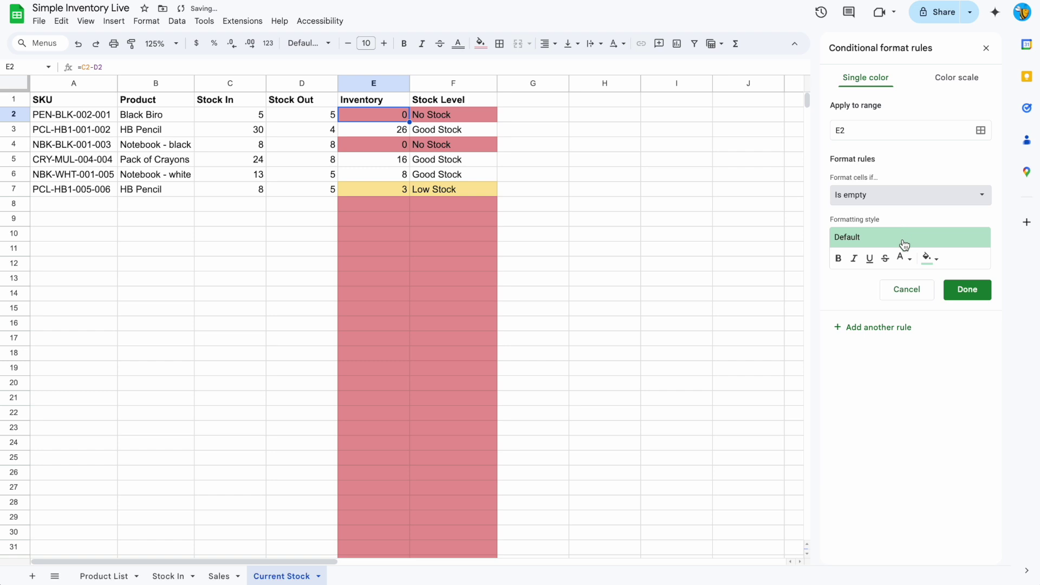
{"action": "left_click", "coordinate": [933, 259]}
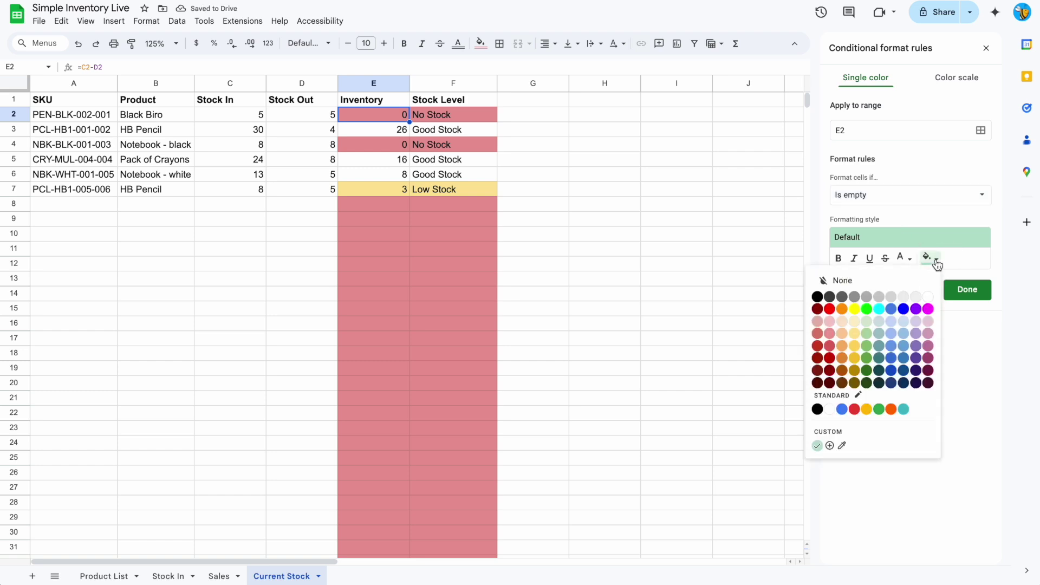
{"action": "left_click", "coordinate": [922, 293]}
{"action": "left_click", "coordinate": [969, 290]}
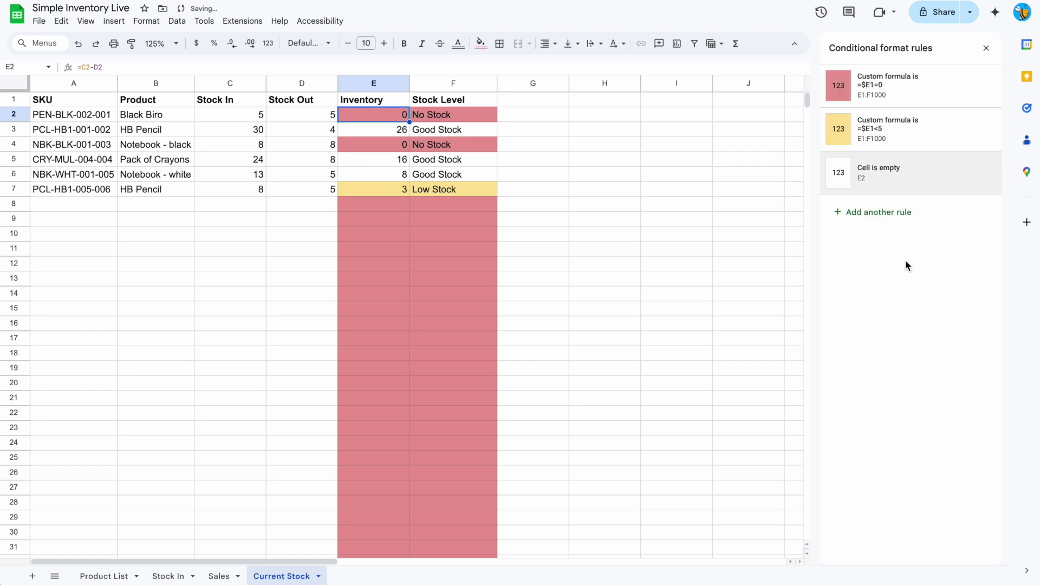
{"action": "left_click_drag", "start_coordinate": [826, 90], "coordinate": [825, 84]}
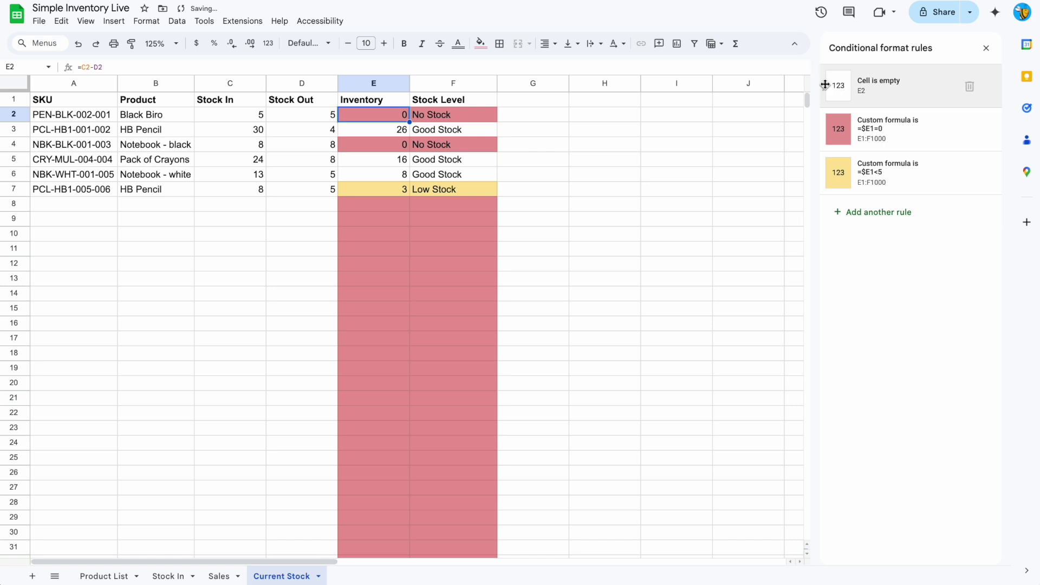
- Extend the empty-cell rule's range to both the Inventory and Stock Level columns, E1:F1000
{"action": "left_click", "coordinate": [889, 88]}
{"action": "left_click", "coordinate": [870, 129]}
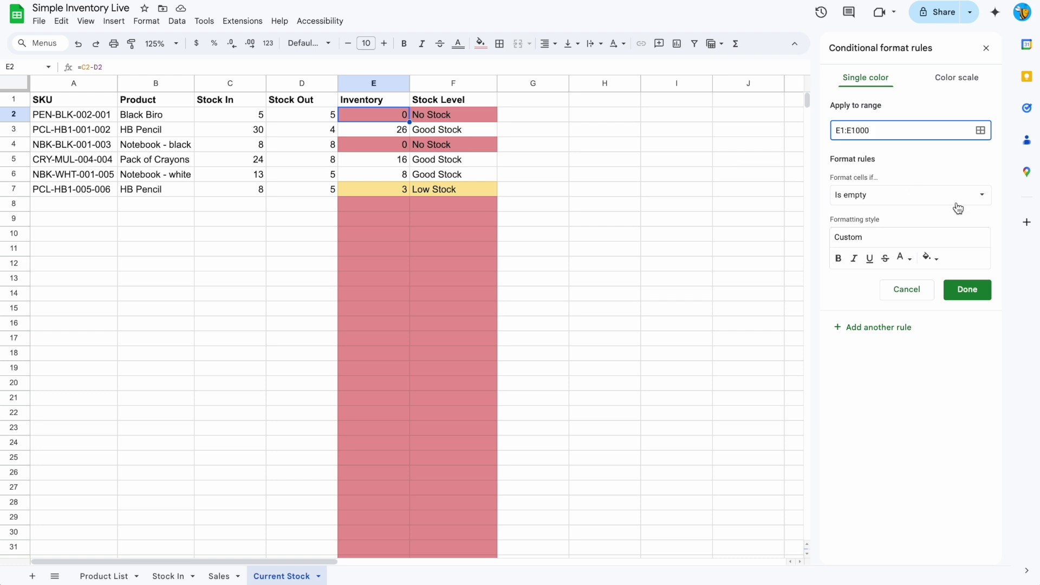
{"action": "left_click", "coordinate": [967, 289]}
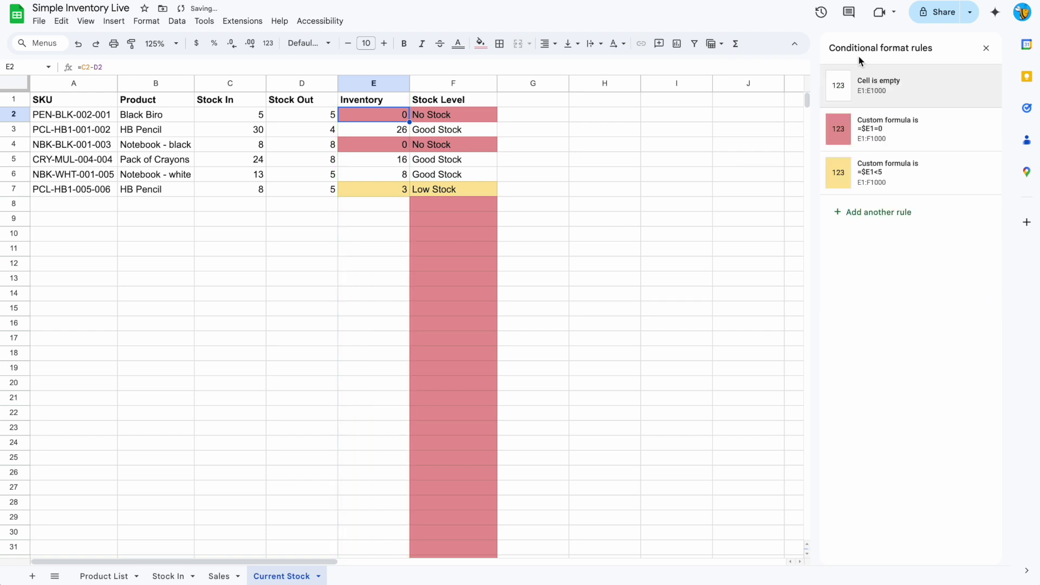
{"action": "left_click", "coordinate": [869, 85]}
{"action": "left_click", "coordinate": [854, 130]}
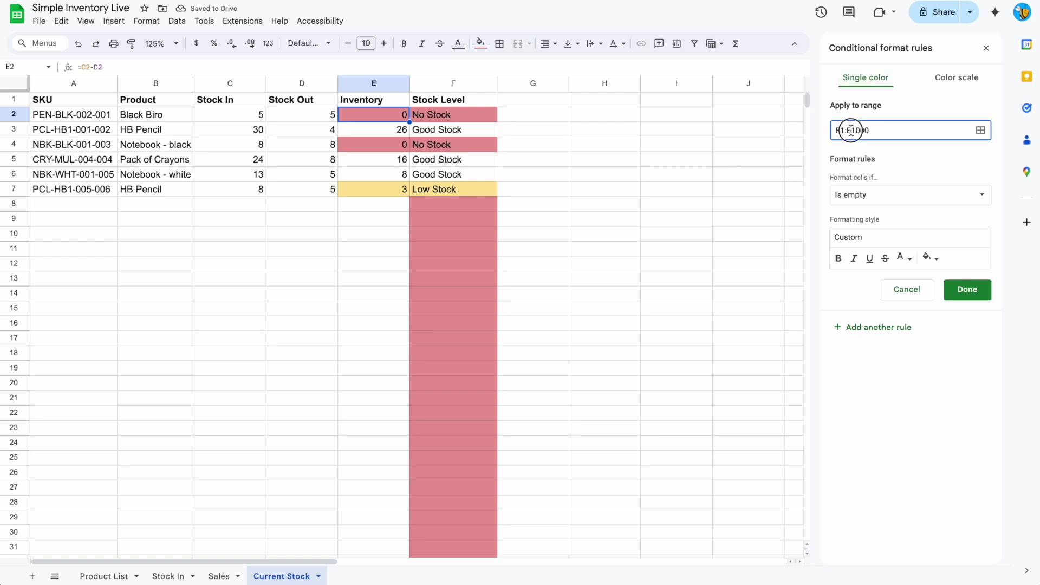
{"action": "left_click", "coordinate": [969, 289]}
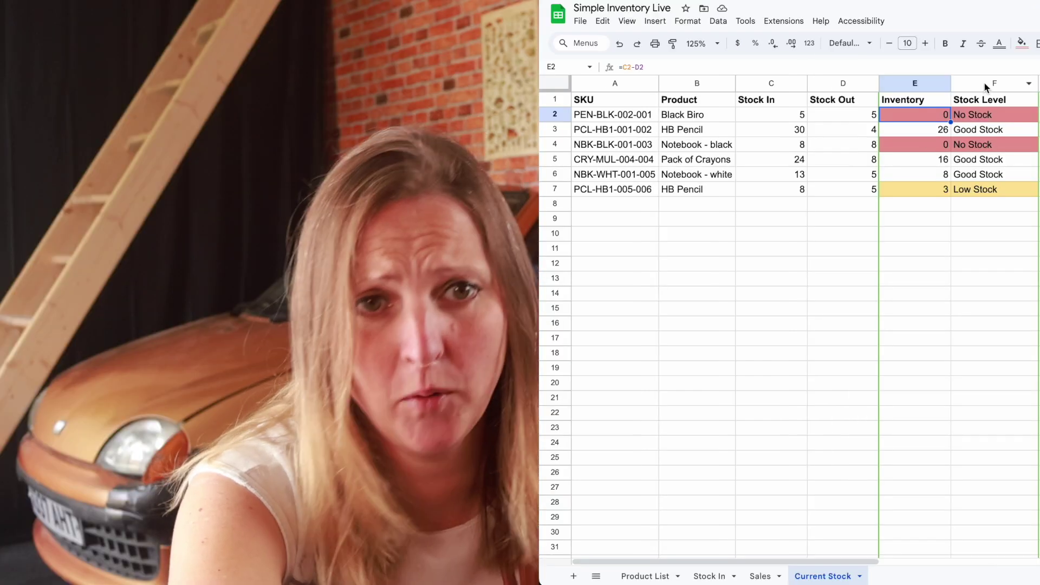
- Create a filter on columns A to F of the Current Stock sheet
{"action": "left_click", "coordinate": [452, 81]}
{"action": "left_click_drag", "start_coordinate": [993, 79], "coordinate": [697, 84]}
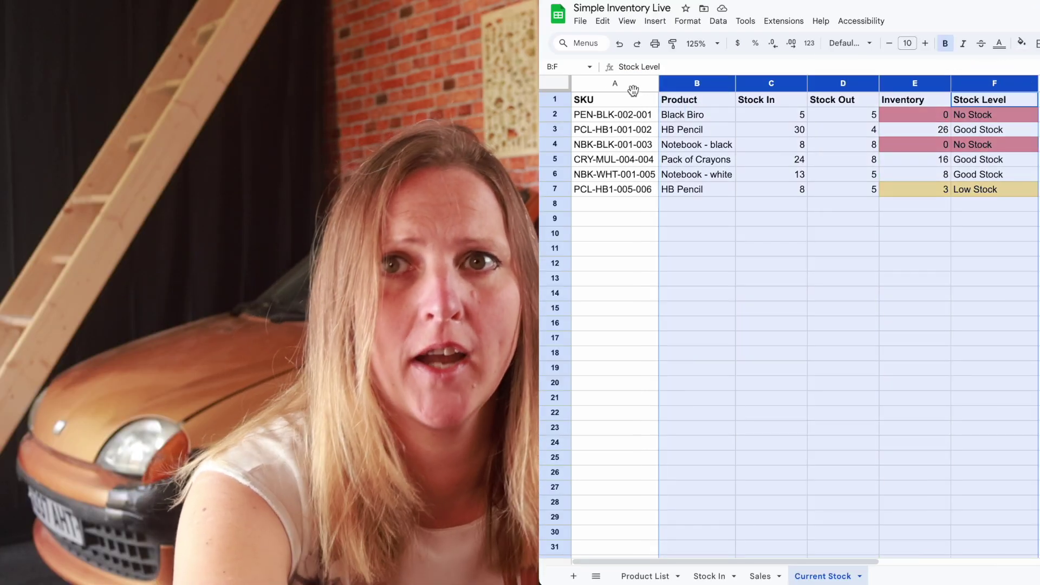
{"action": "left_click_drag", "start_coordinate": [627, 82], "coordinate": [618, 83]}
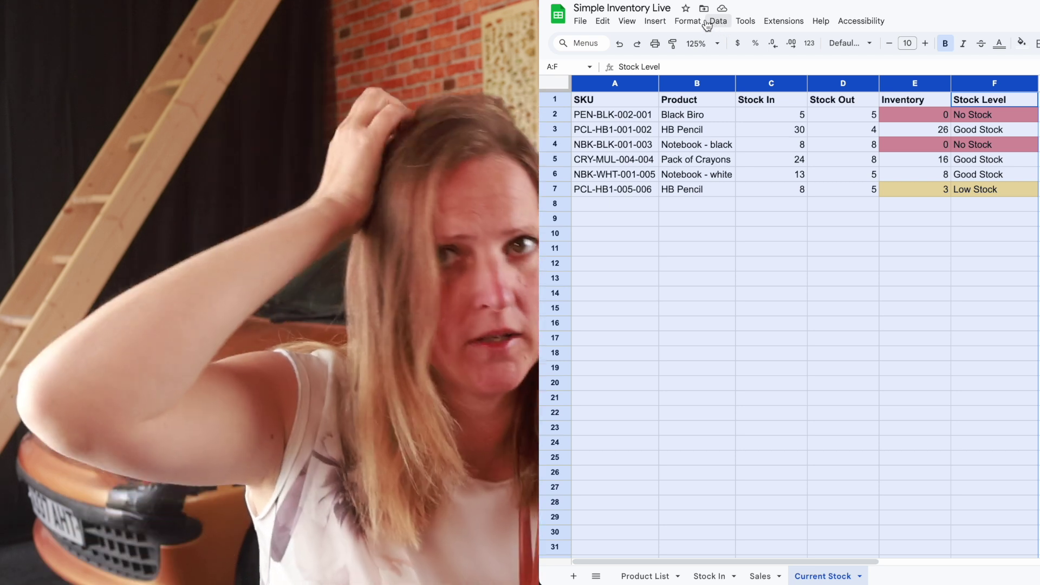
{"action": "left_click", "coordinate": [716, 21]}
{"action": "mouse_move", "coordinate": [743, 22]}
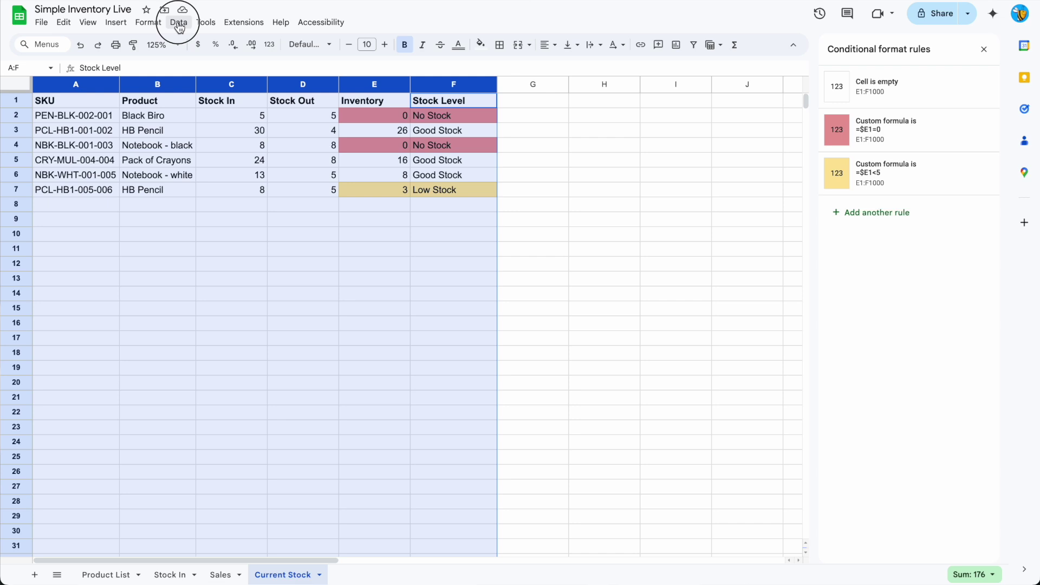
{"action": "left_click", "coordinate": [179, 23]}
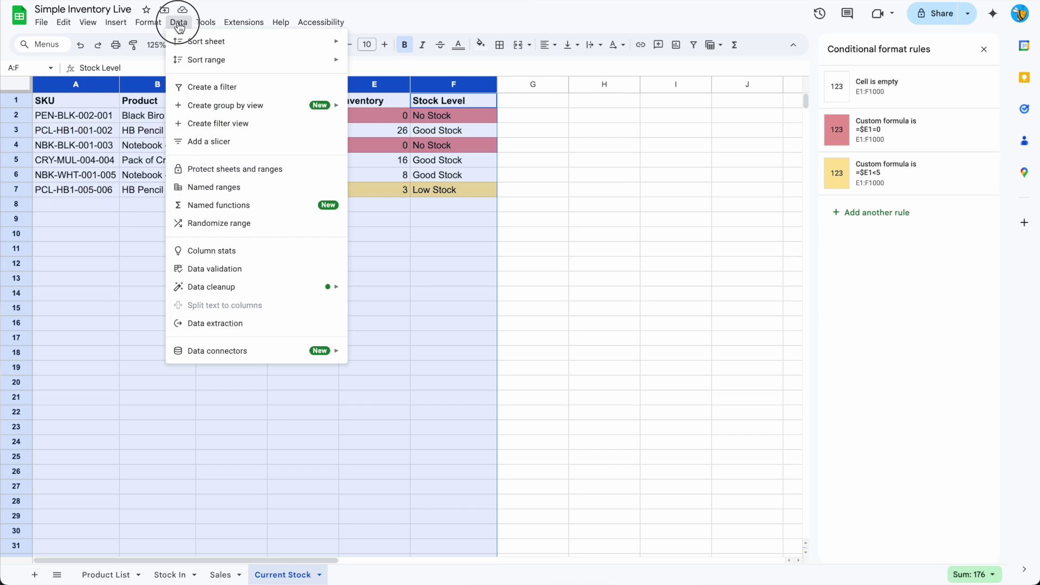
{"action": "left_click", "coordinate": [209, 87]}
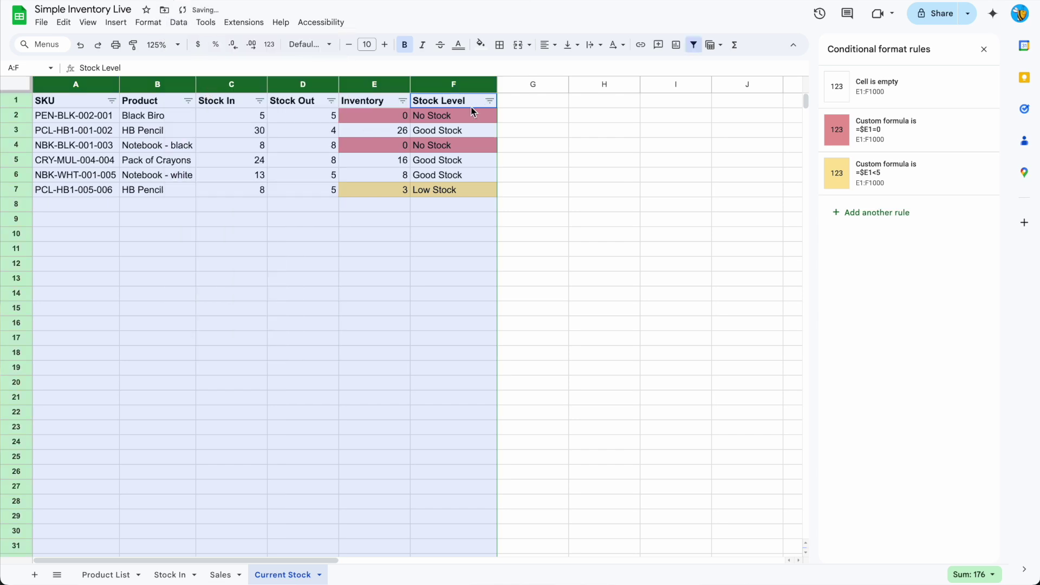
- Filter the Stock Level column by value to show only No Stock rows, excluding blanks, Good Stock and Low Stock
{"action": "left_click", "coordinate": [490, 101]}
{"action": "left_click", "coordinate": [380, 292]}
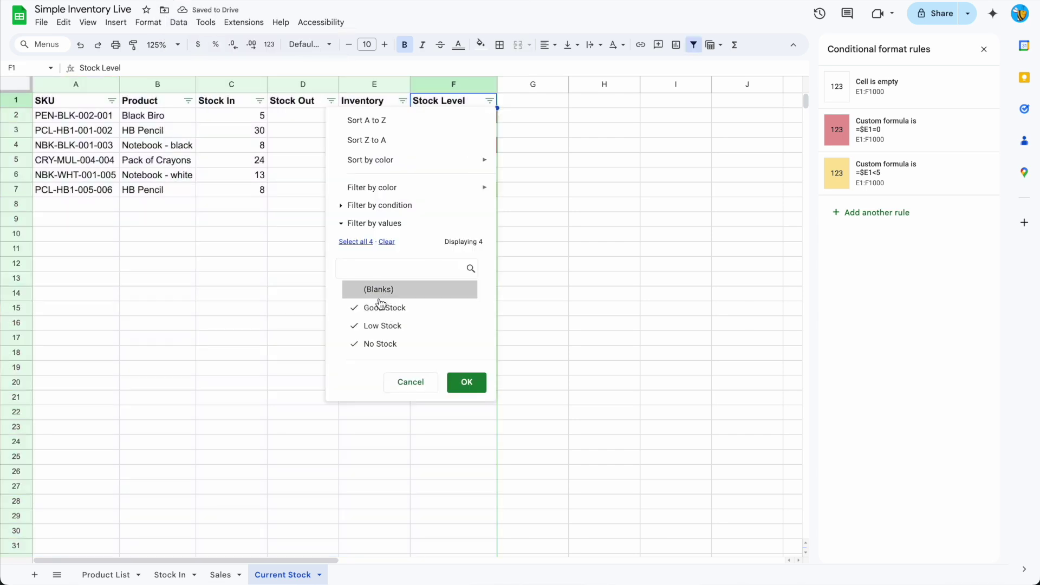
{"action": "left_click", "coordinate": [382, 308]}
{"action": "left_click", "coordinate": [382, 325]}
{"action": "left_click", "coordinate": [466, 382]}
- Add Low Stock to the values shown by the Stock Level filter
{"action": "left_click", "coordinate": [490, 101]}
{"action": "left_click", "coordinate": [372, 343]}
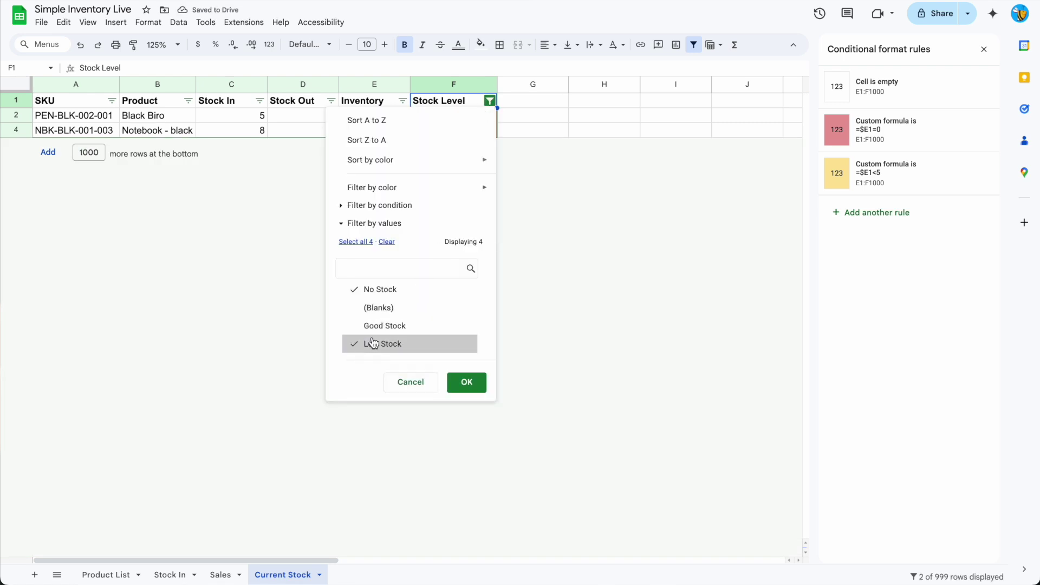
{"action": "left_click", "coordinate": [466, 382]}
- Reselect all values in the Stock Level filter to show every row
{"action": "left_click", "coordinate": [490, 103]}
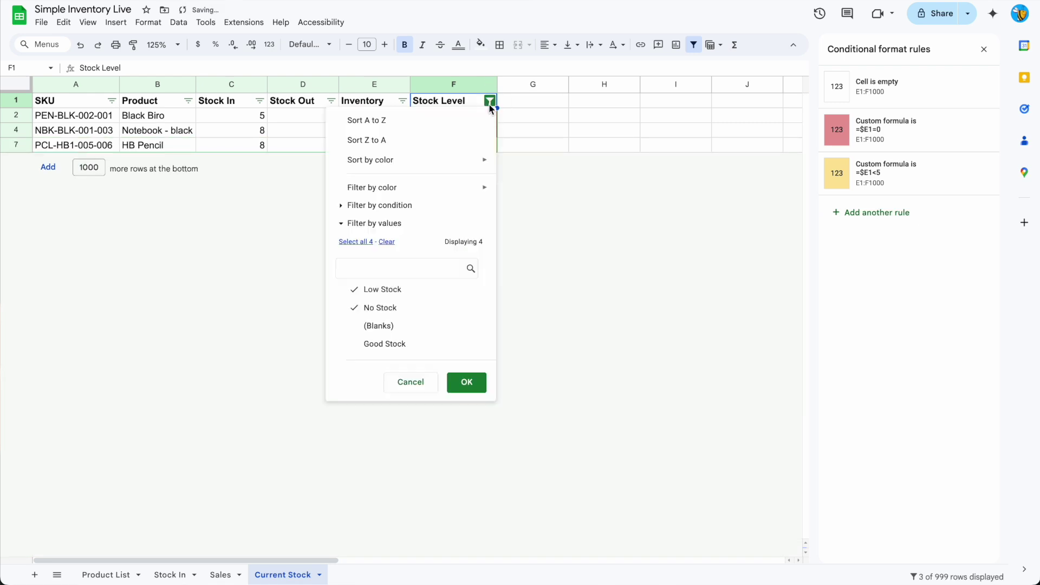
{"action": "left_click", "coordinate": [370, 242]}
{"action": "left_click", "coordinate": [467, 381]}
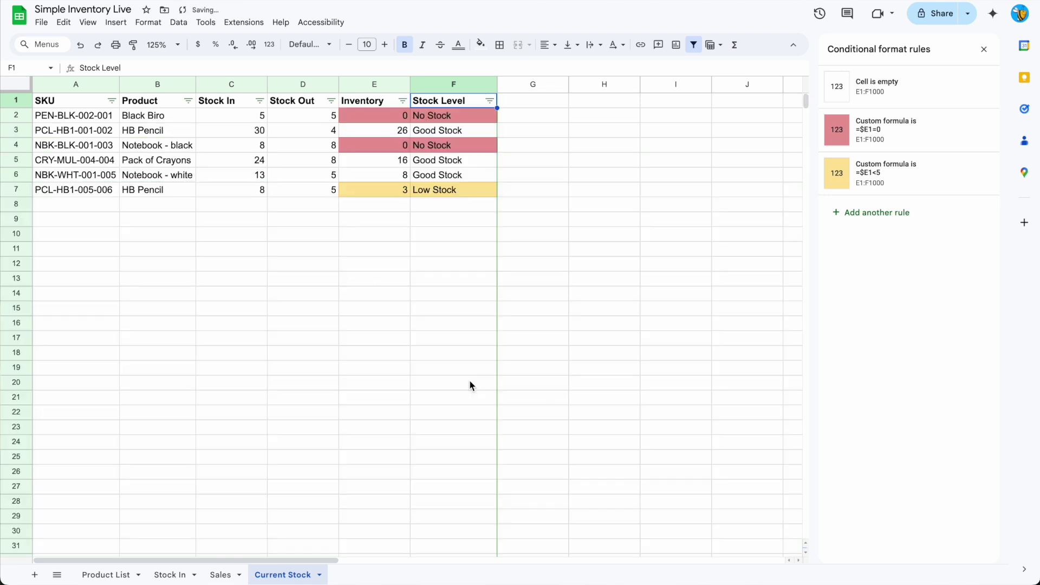
{"action": "left_click", "coordinate": [466, 294]}
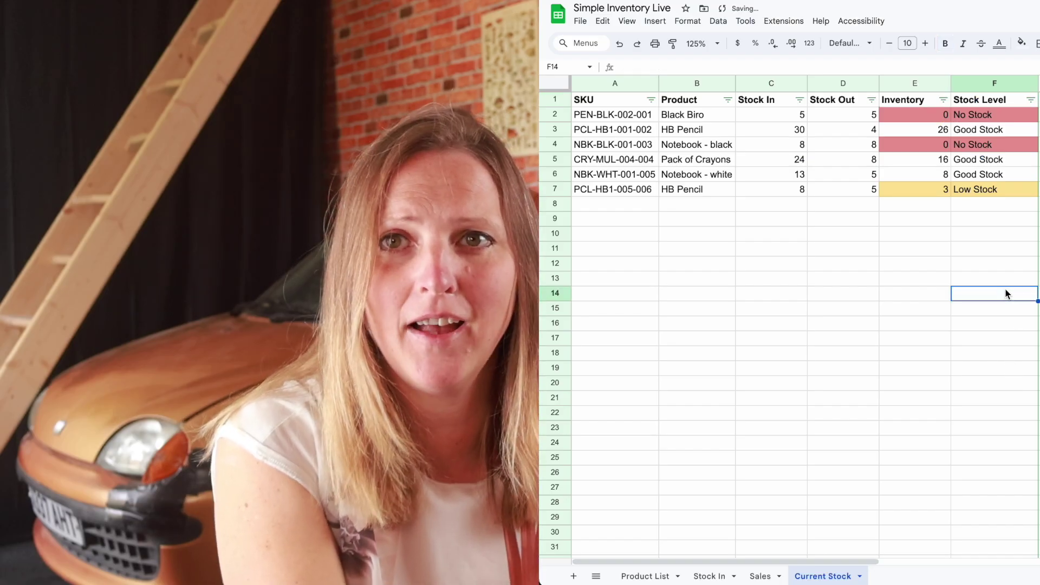